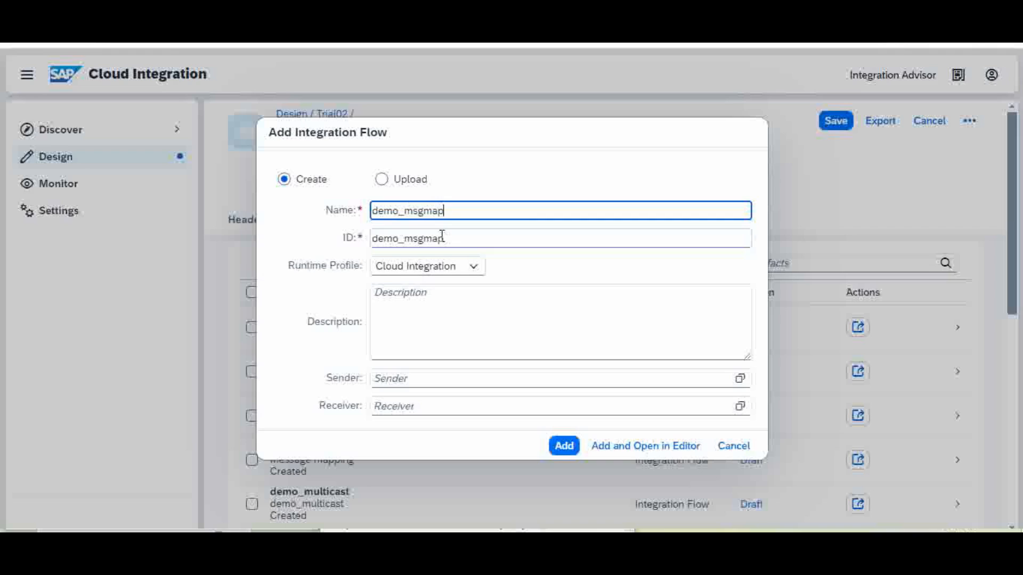
Add the demo_msgmap integration flow with description 'demo msg map' and open it from Artifacts.
left_click(438, 296)
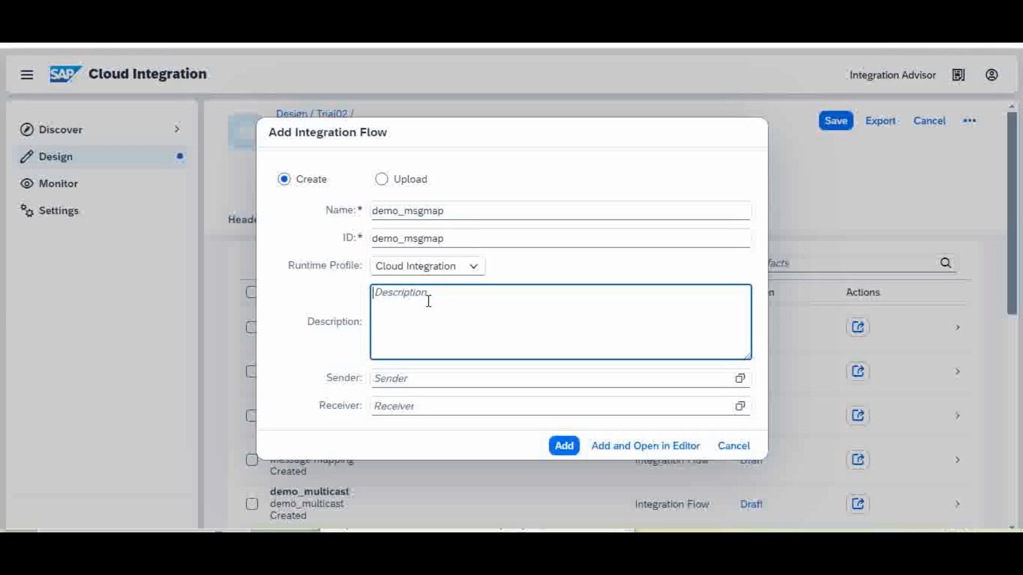
type("demo msg map")
left_click(562, 448)
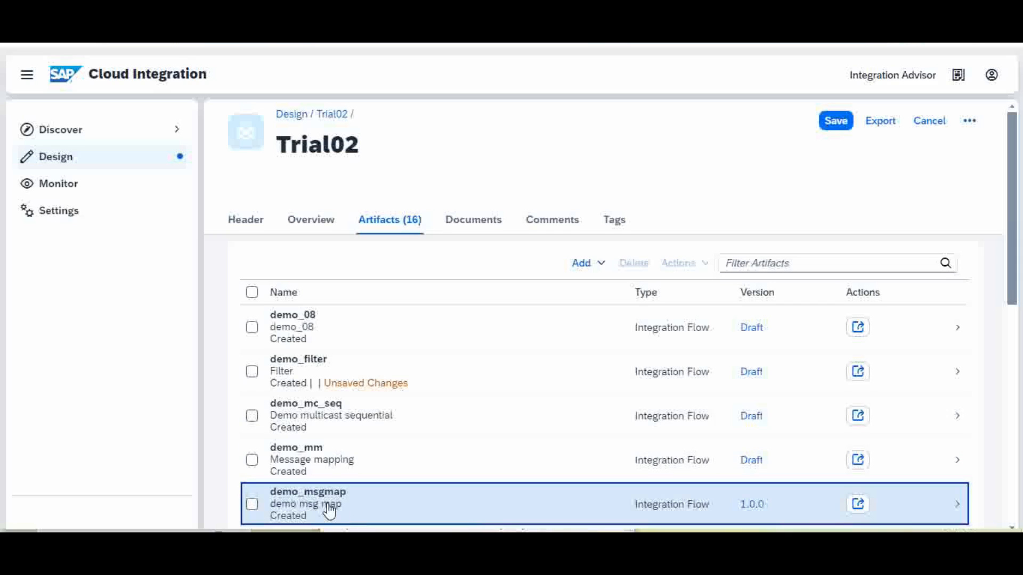
left_click(324, 505)
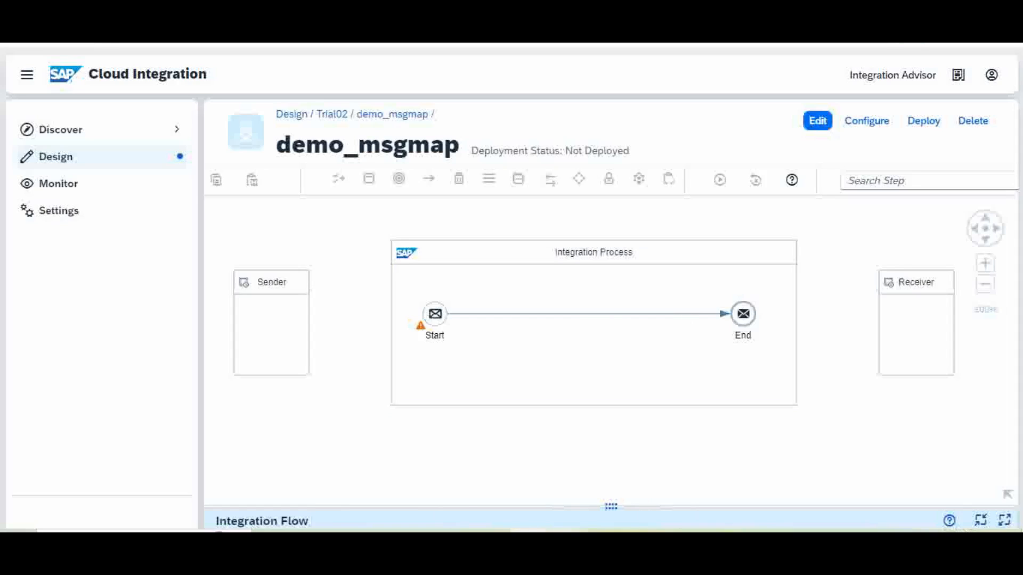
Bring up the input Tickets XML and the output Incidents XML Notepad windows.
mouse_move(566, 532)
left_click(488, 506)
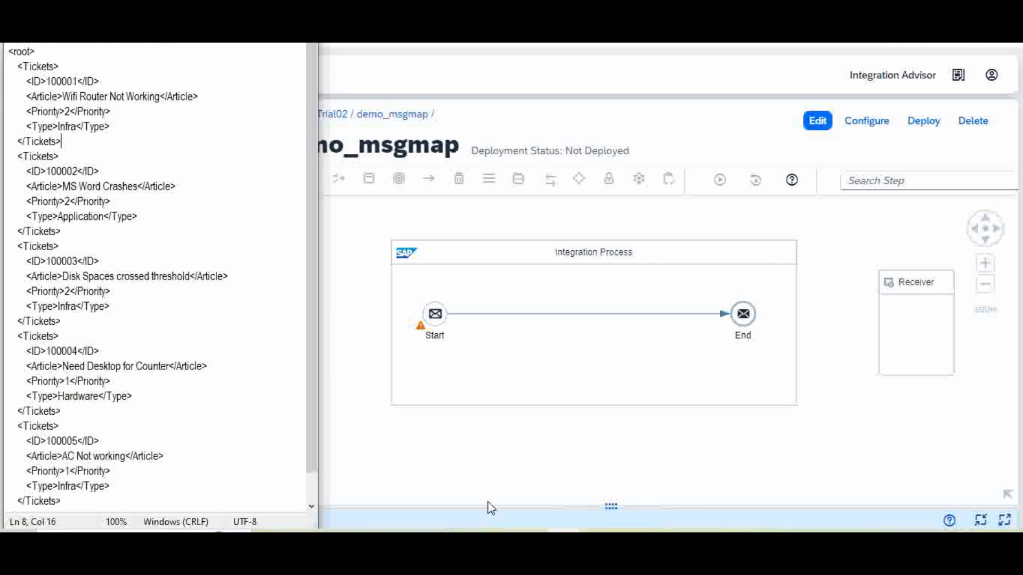
mouse_move(565, 531)
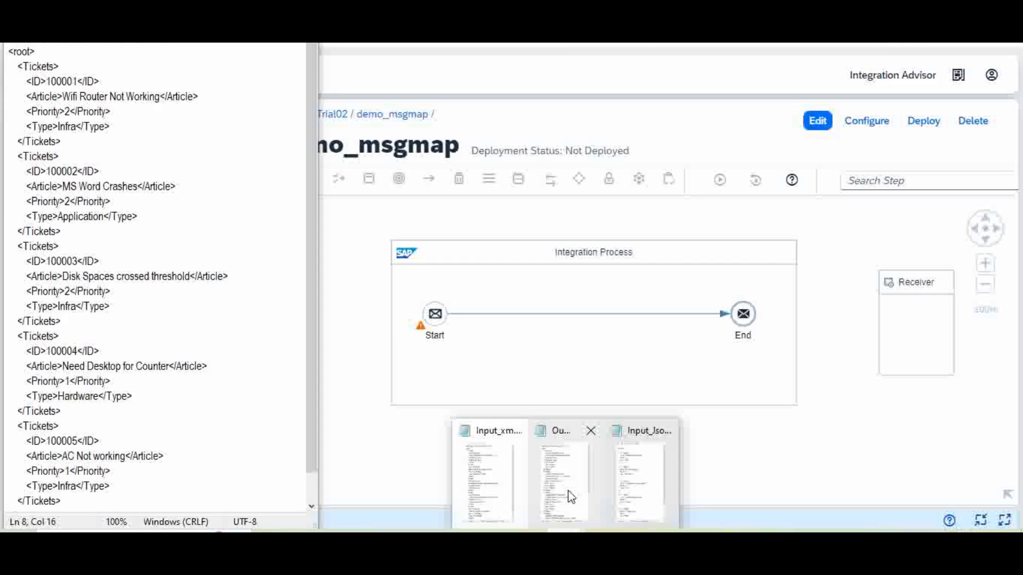
left_click(565, 490)
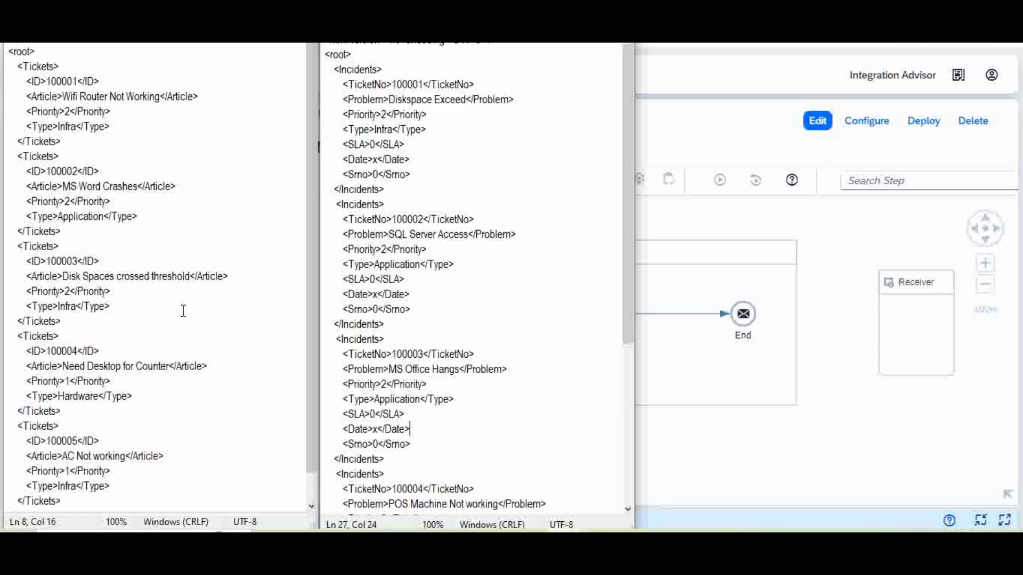
Select the first Tickets record in the input and the first Incidents record in the output.
left_click(97, 54)
left_click_drag(308, 102, 303, 80)
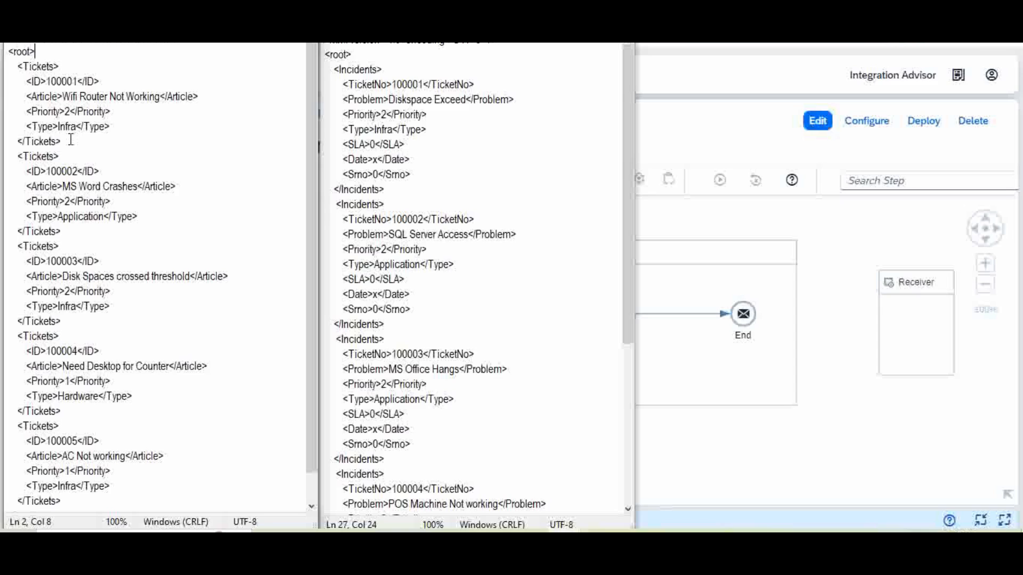
left_click_drag(71, 140, 3, 67)
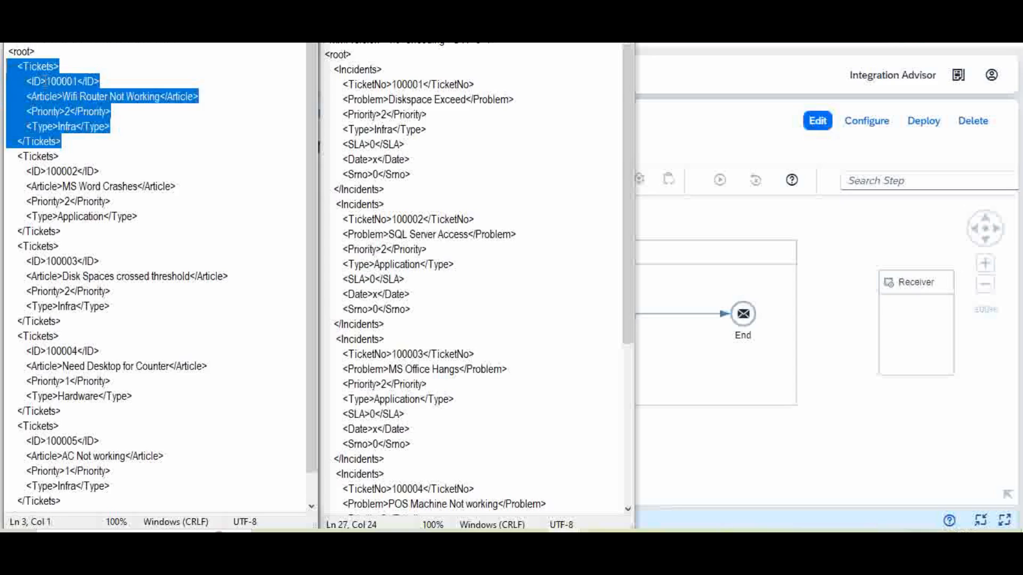
left_click(51, 109)
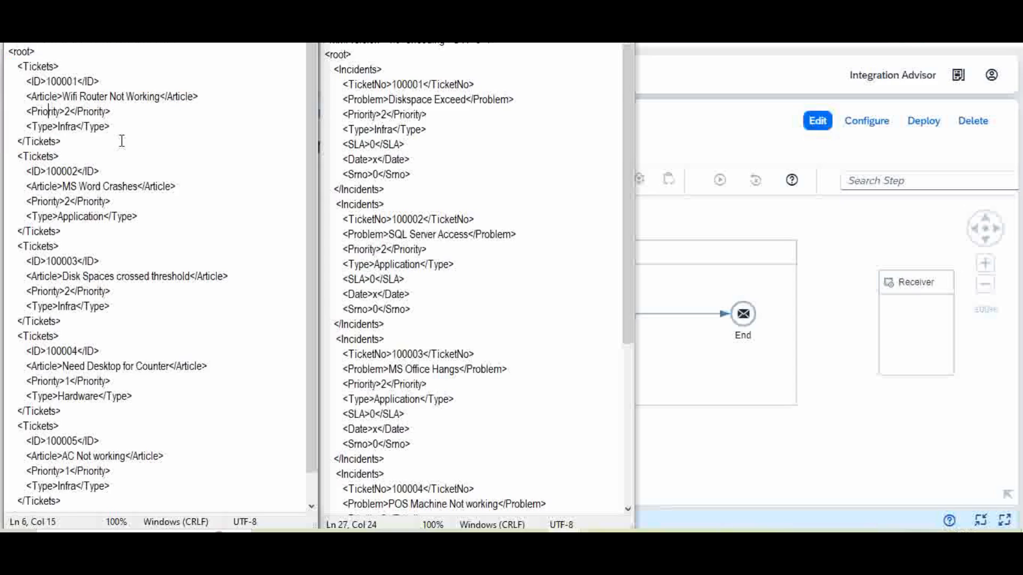
left_click(43, 127)
left_click(68, 140)
left_click_drag(402, 189, 324, 70)
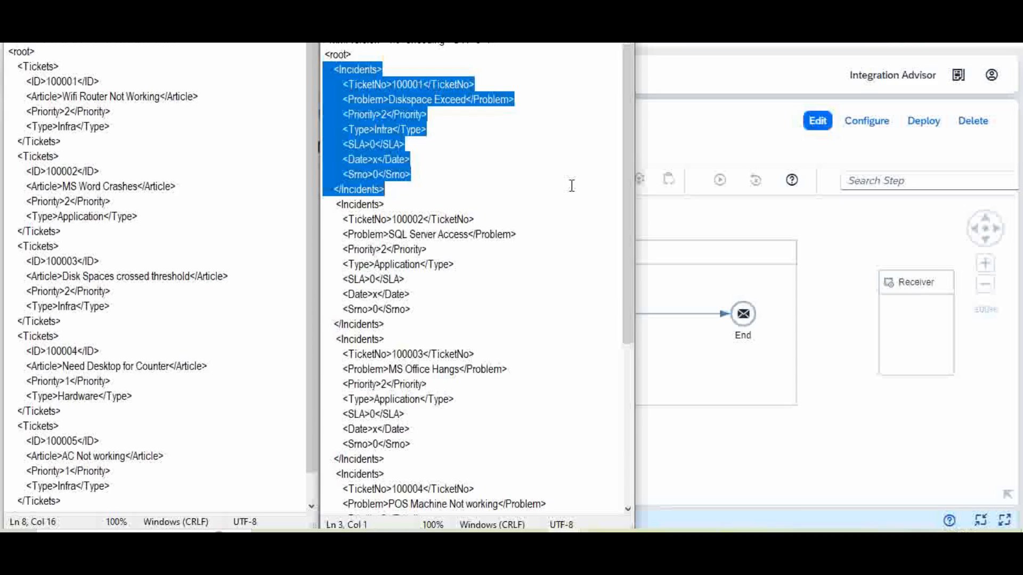
Compare the first Tickets record with the Incidents Date and Srno fields, then return to demo_msgmap.
left_click_drag(64, 141, 4, 69)
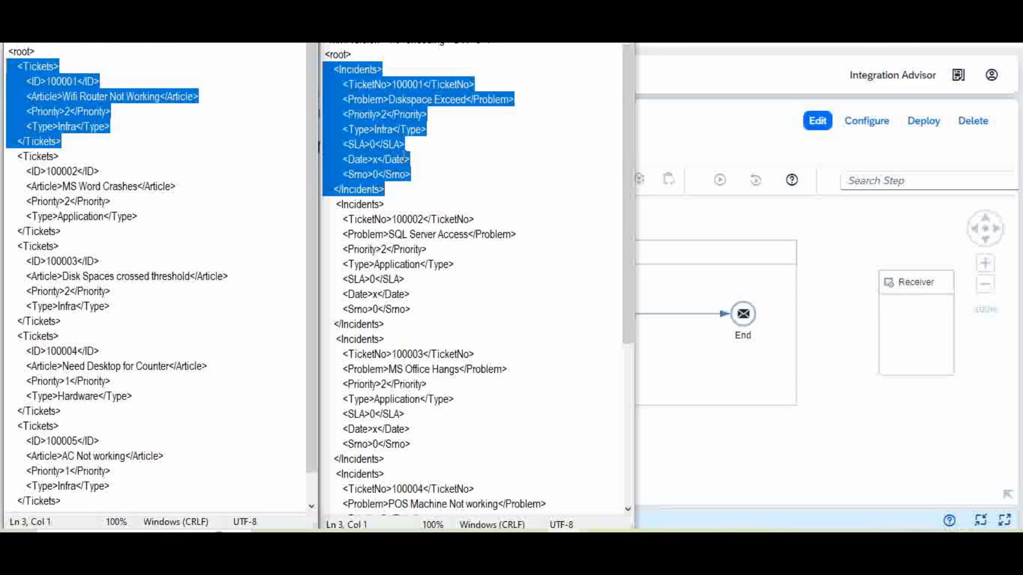
left_click(363, 148)
left_click(362, 158)
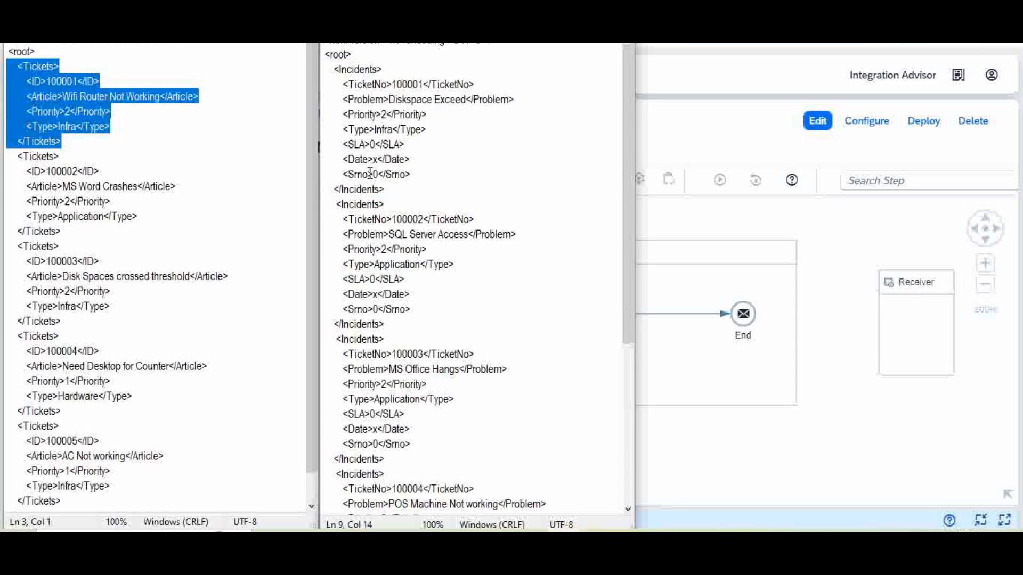
left_click(363, 174)
left_click(360, 70)
left_click(699, 462)
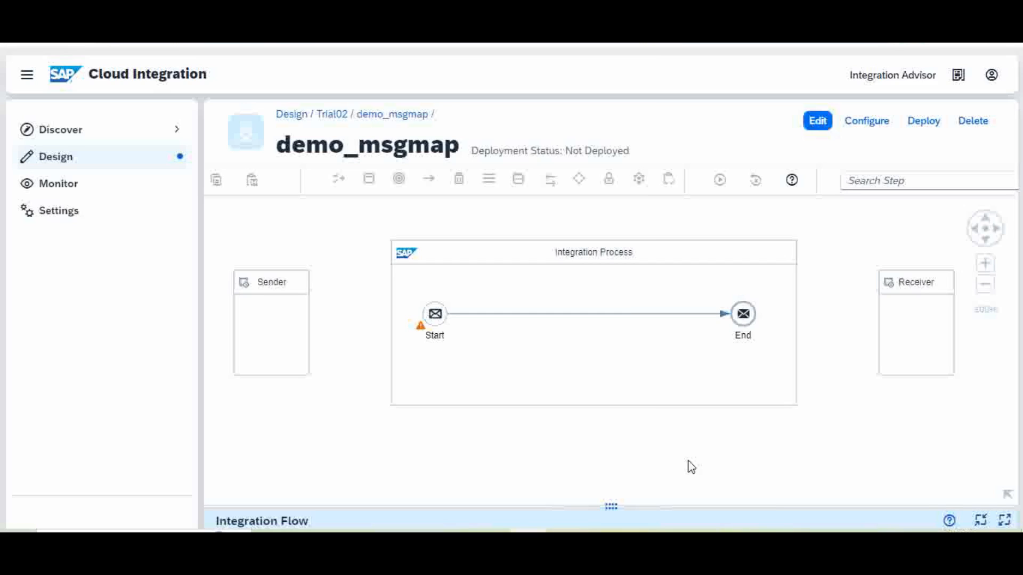
View the mm2.png Message Mapping slide in Photos, then switch to the project files folder.
mouse_move(528, 532)
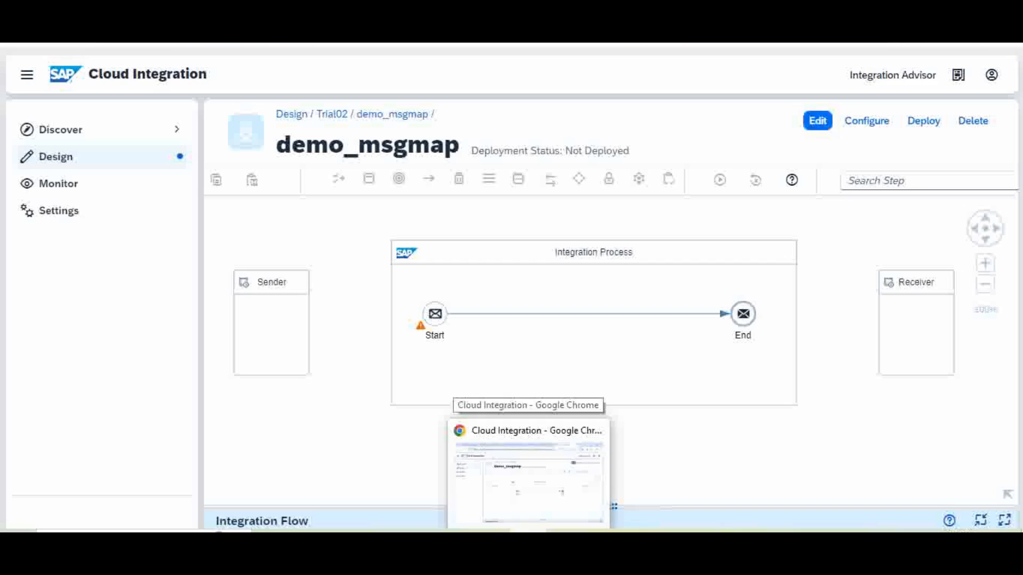
mouse_move(602, 531)
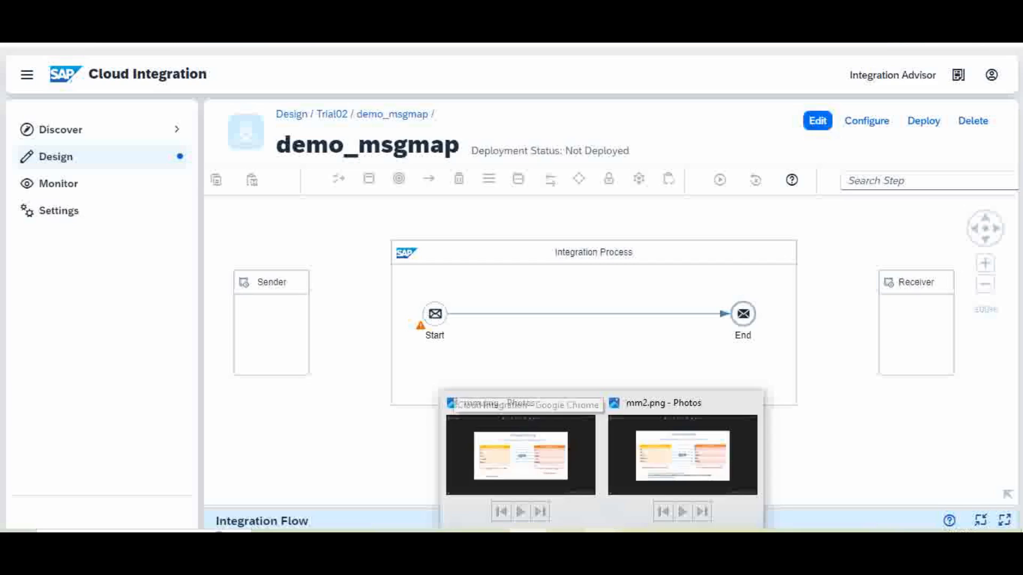
left_click(686, 464)
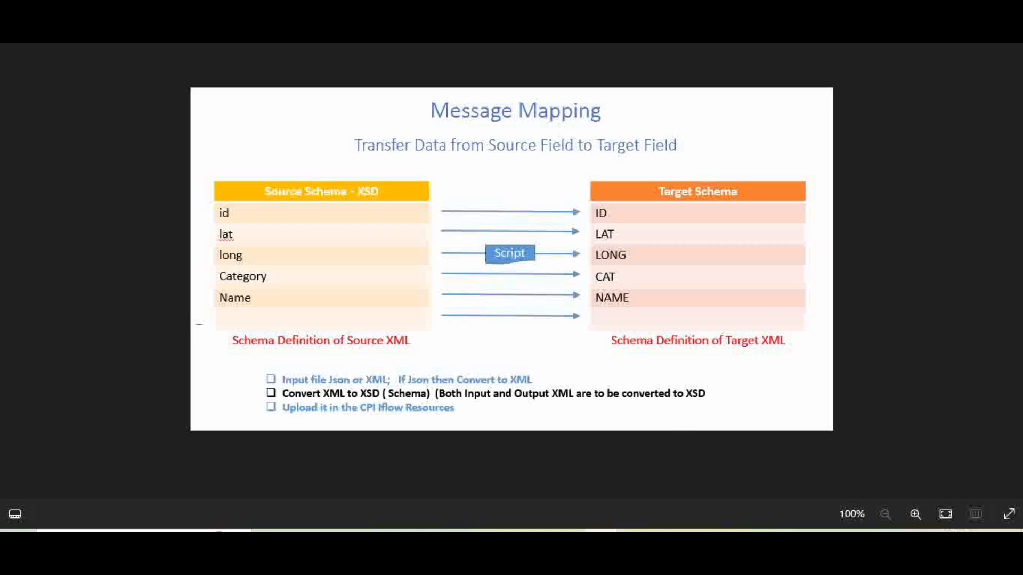
left_click(308, 541)
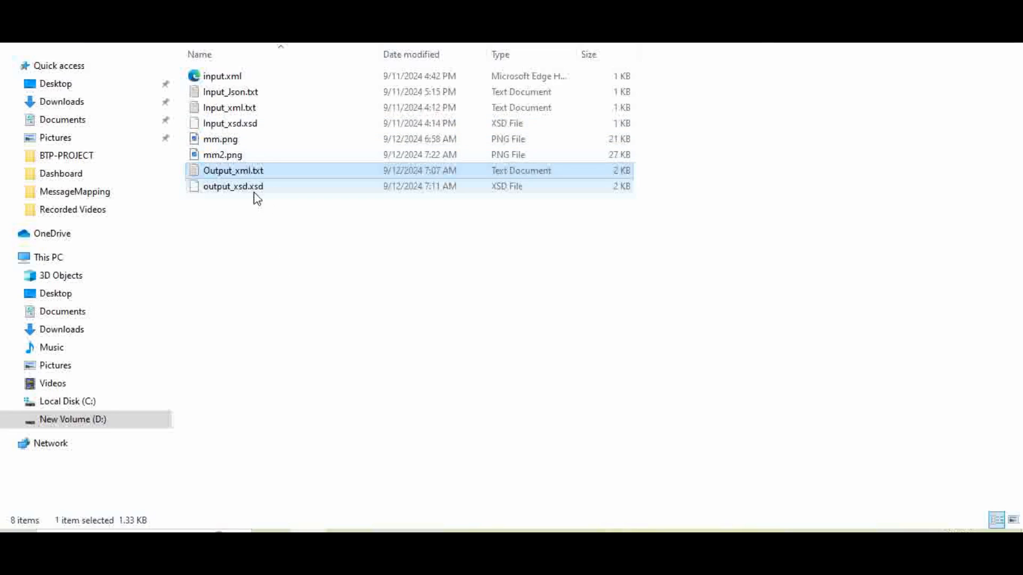
Review Input_xml.txt, Input_xsd.xsd and output_xsd.xsd in the project folder, then return to demo_msgmap.
left_click(230, 188)
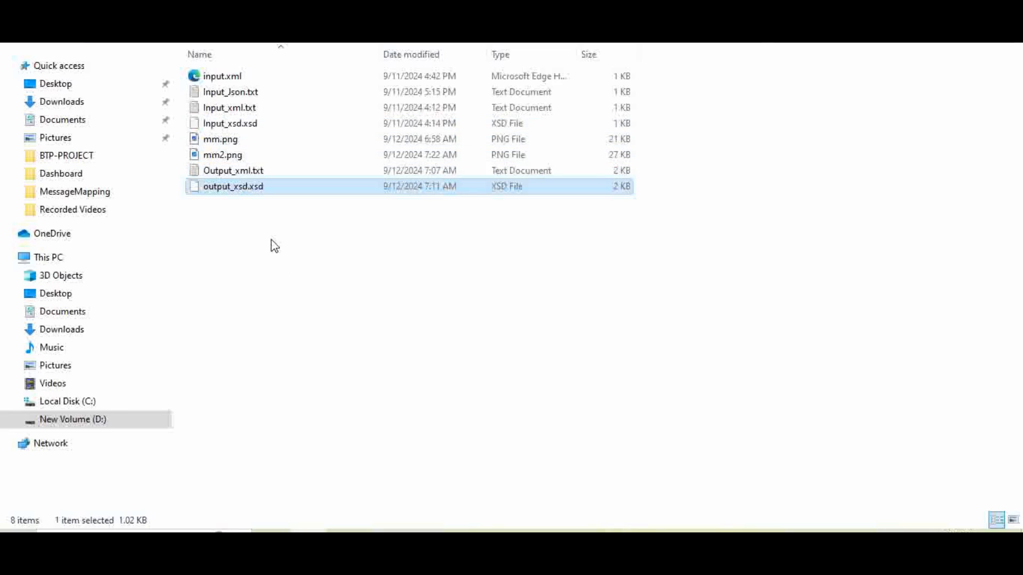
left_click(247, 126)
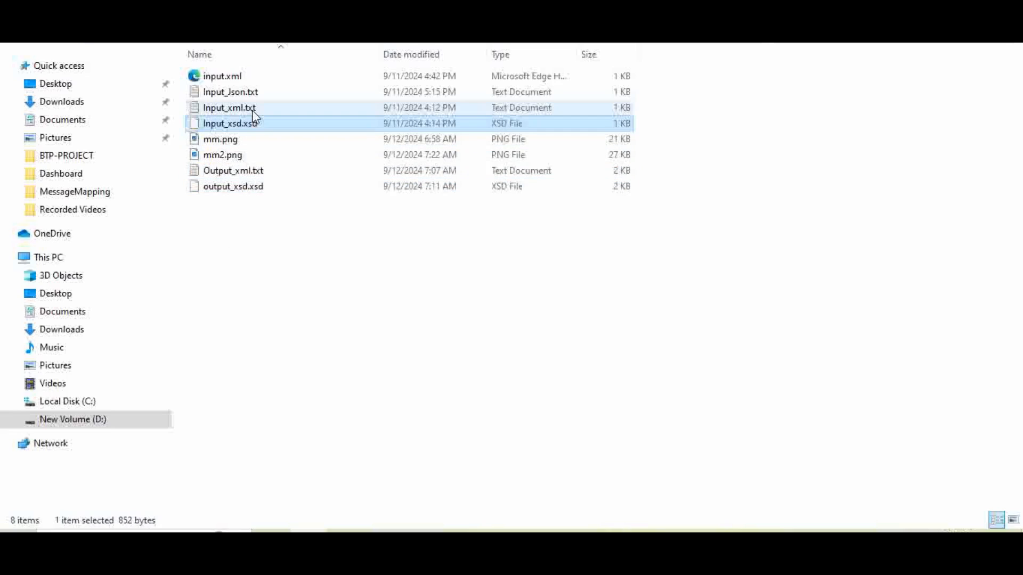
left_click(254, 109)
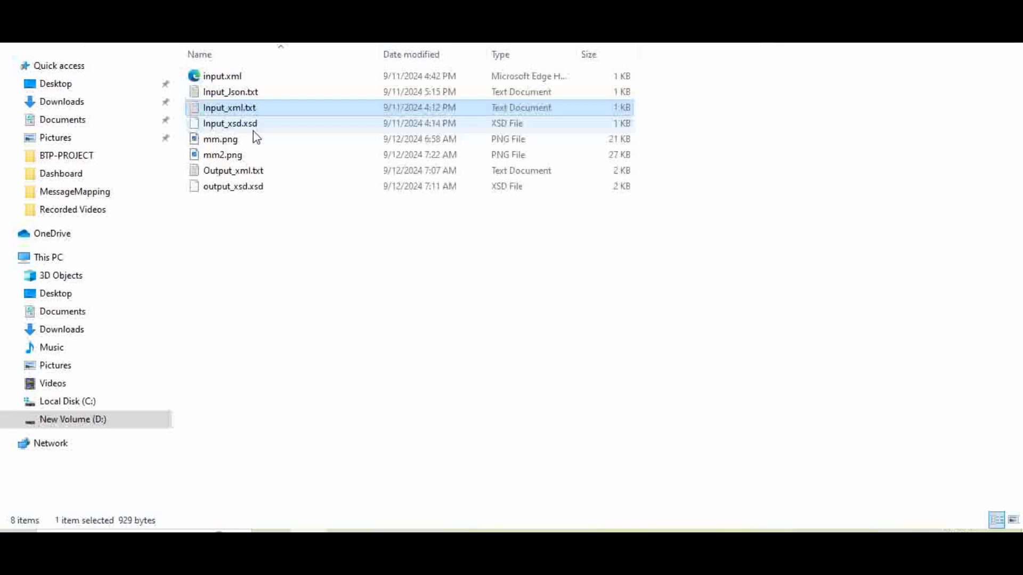
left_click(259, 125)
left_click(261, 187)
left_click(270, 126)
left_click(280, 189)
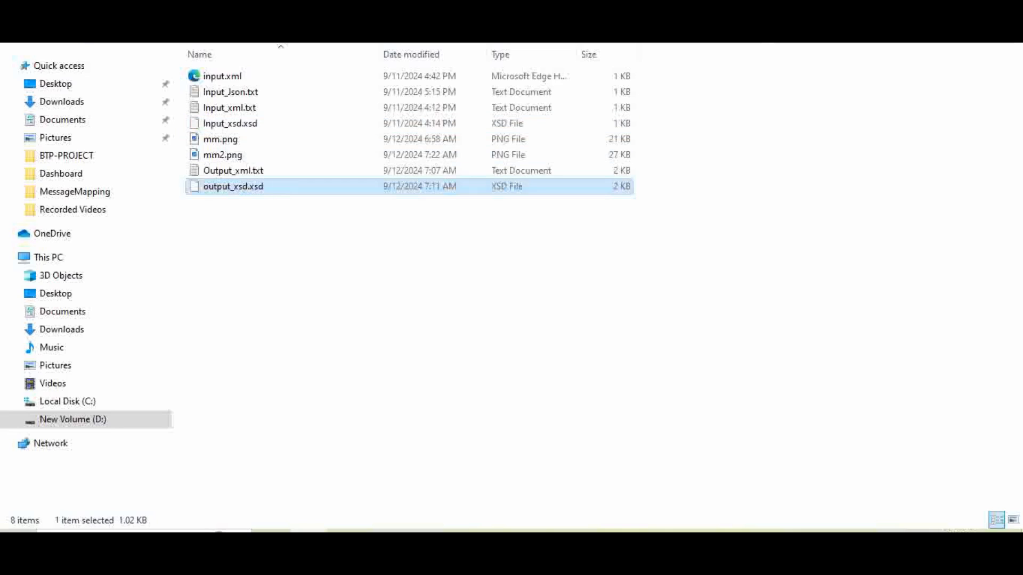
left_click(528, 541)
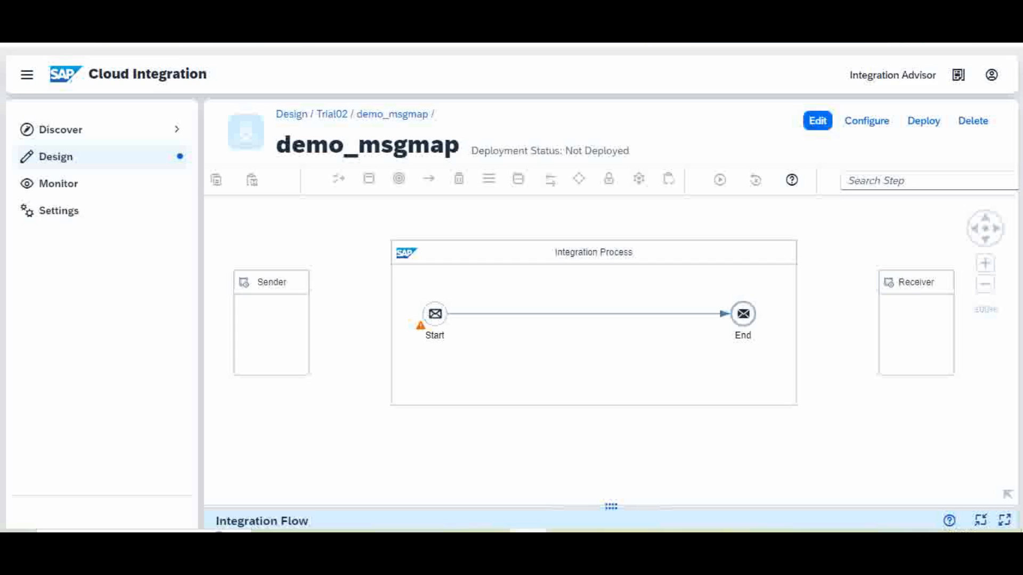
Select the Integration Process, put demo_msgmap into edit mode and bring up its properties.
left_click(594, 351)
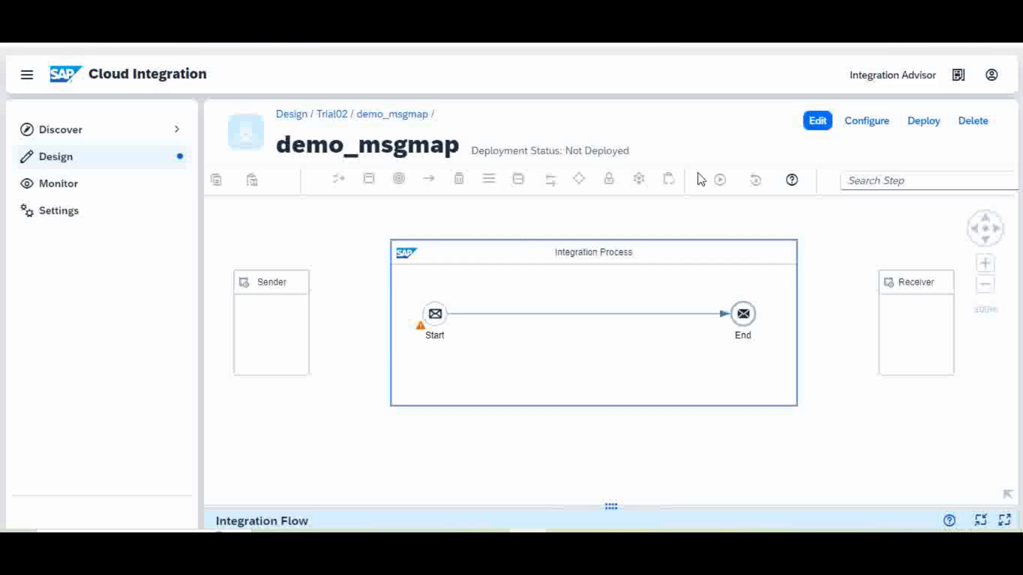
left_click(819, 128)
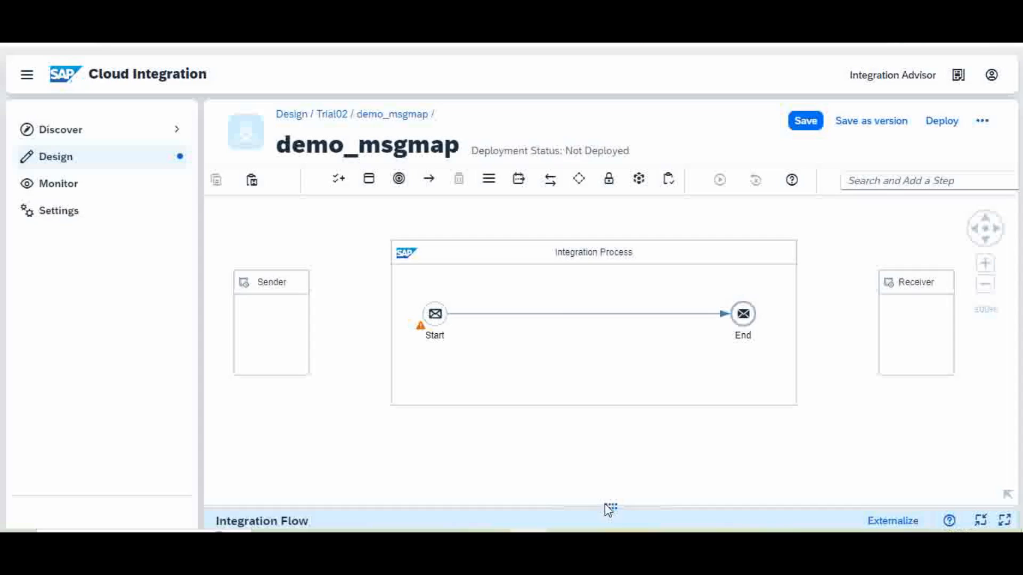
left_click_drag(596, 509, 626, 365)
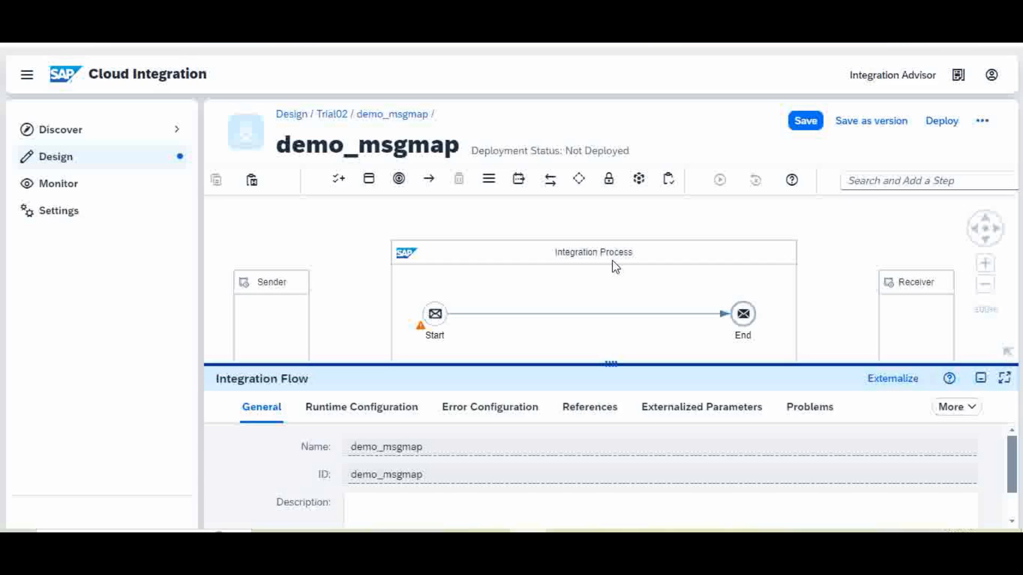
Show the empty References list and the Add > Schema type choices.
left_click(594, 413)
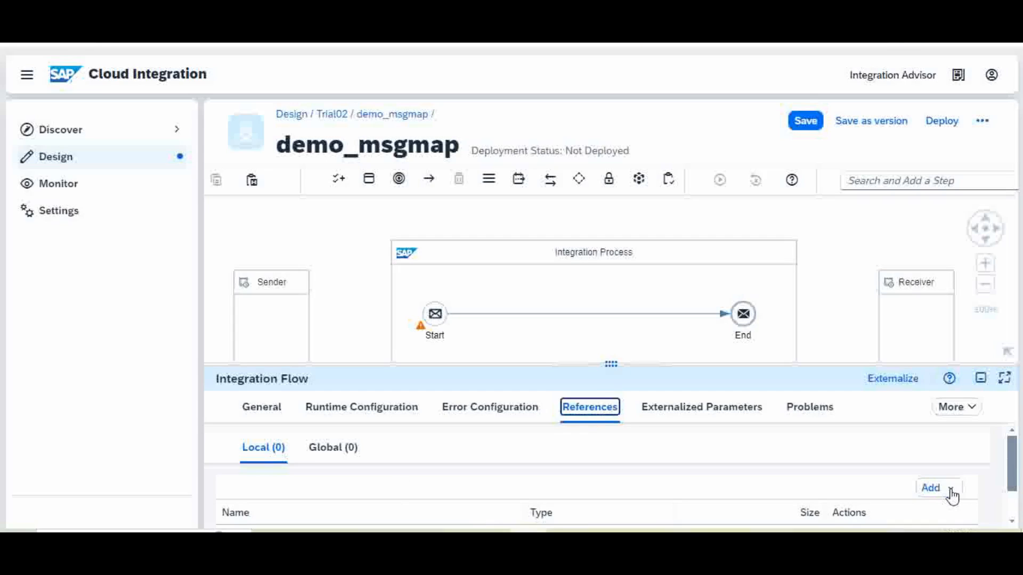
left_click_drag(669, 365, 669, 261)
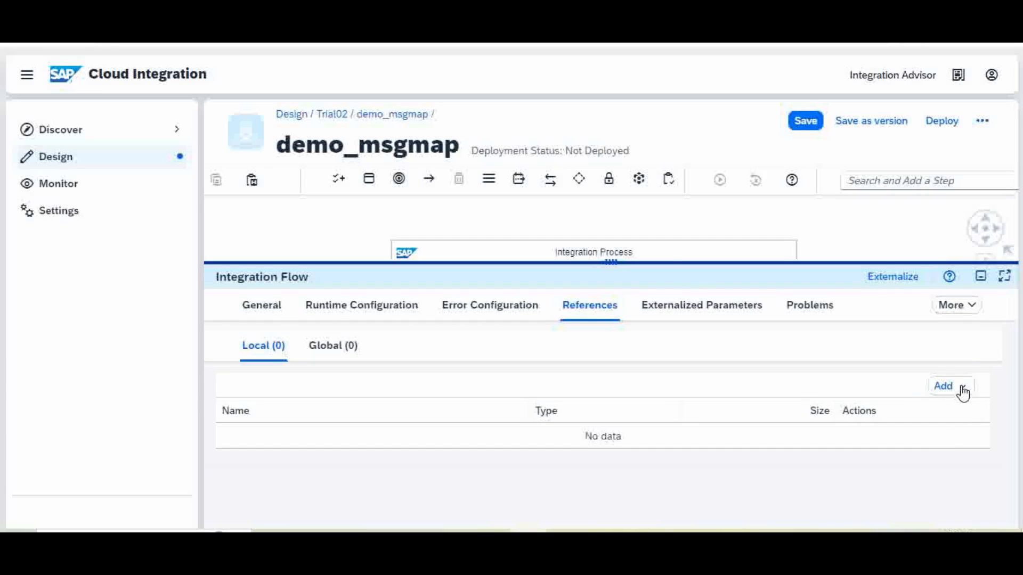
left_click(963, 394)
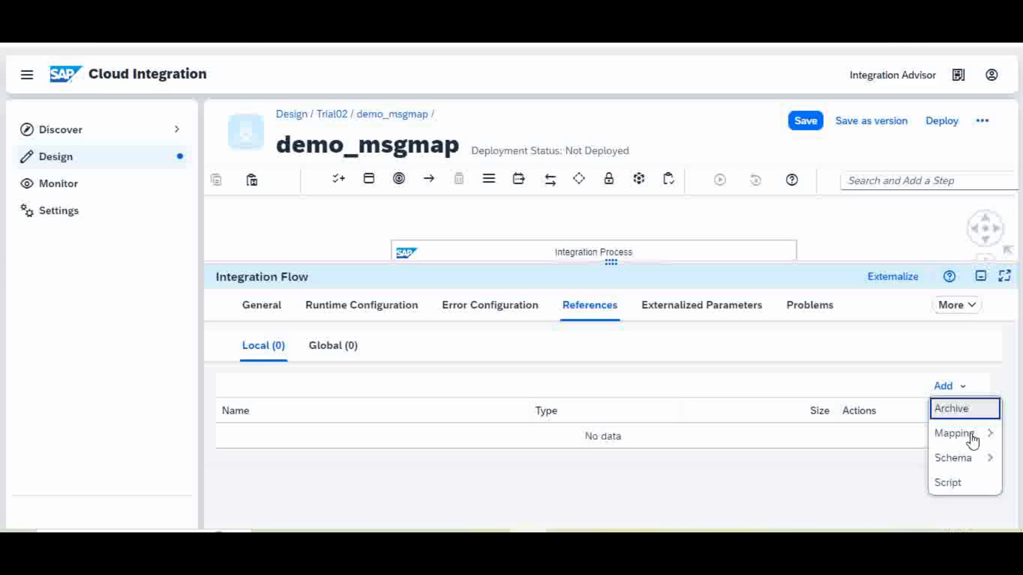
mouse_move(970, 461)
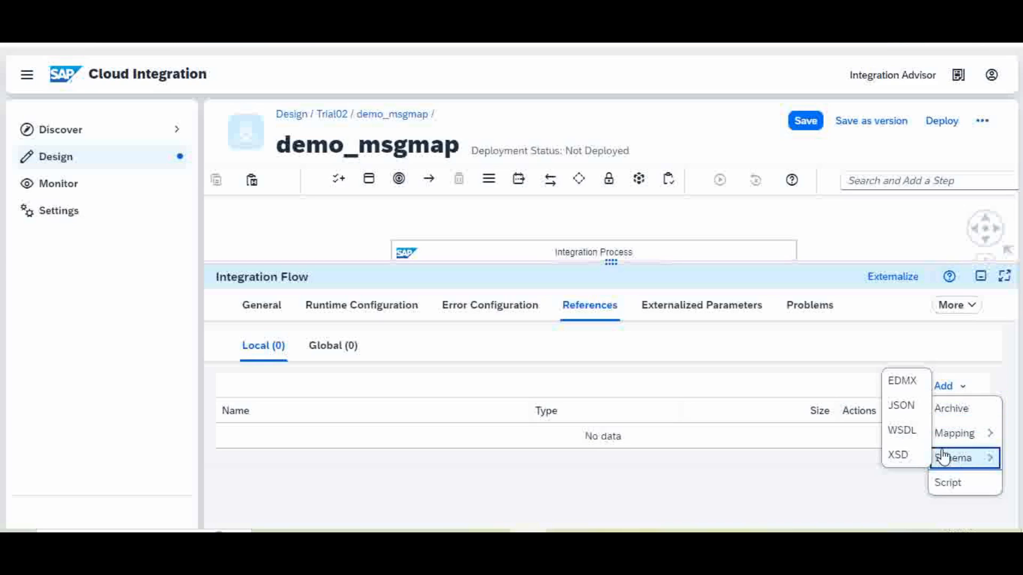
Choose to add an XSD schema and browse on New Volume (D:) to the BTP-PROJECT folder.
left_click(904, 457)
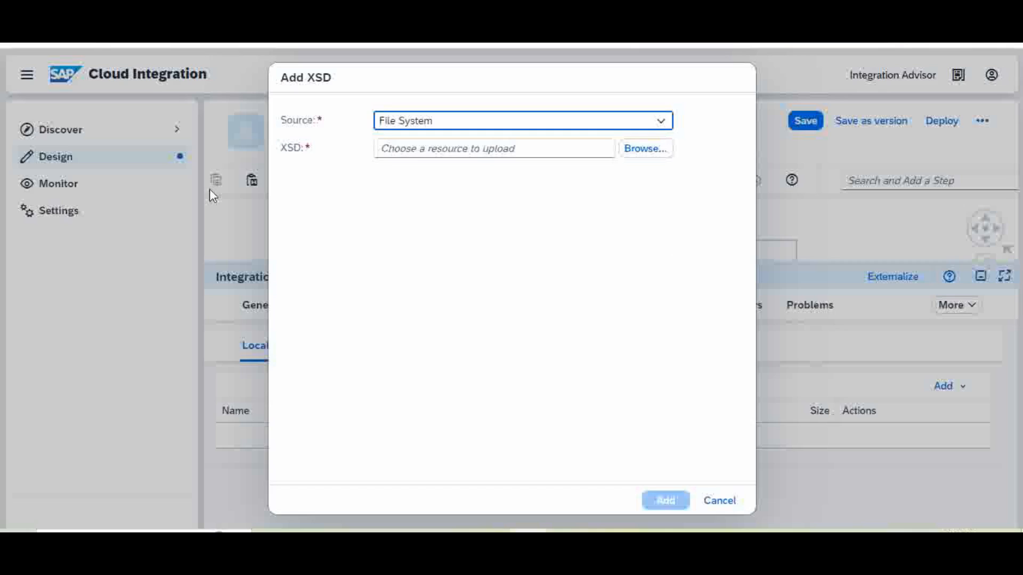
left_click(648, 155)
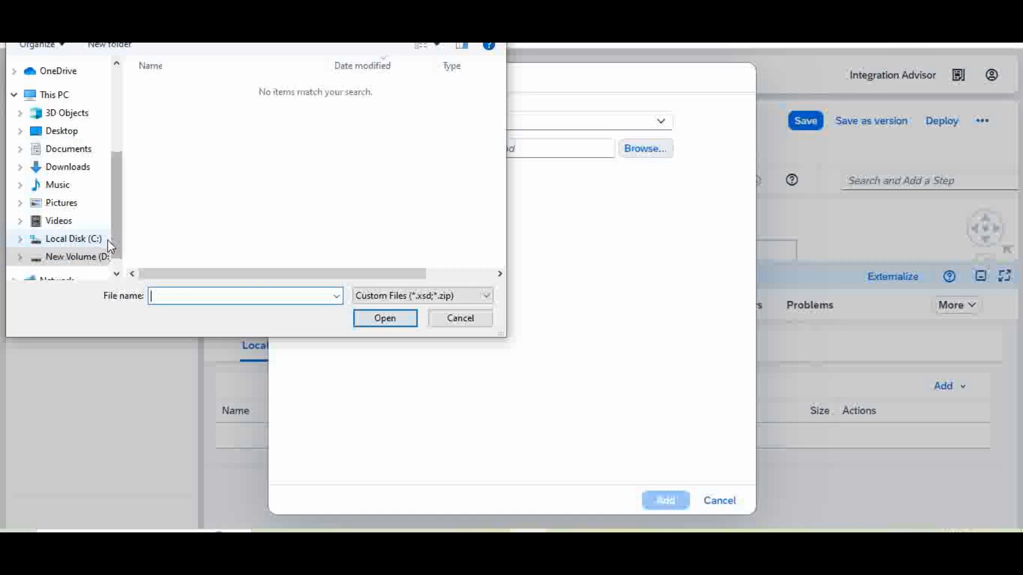
scroll(120, 256, "down", 1)
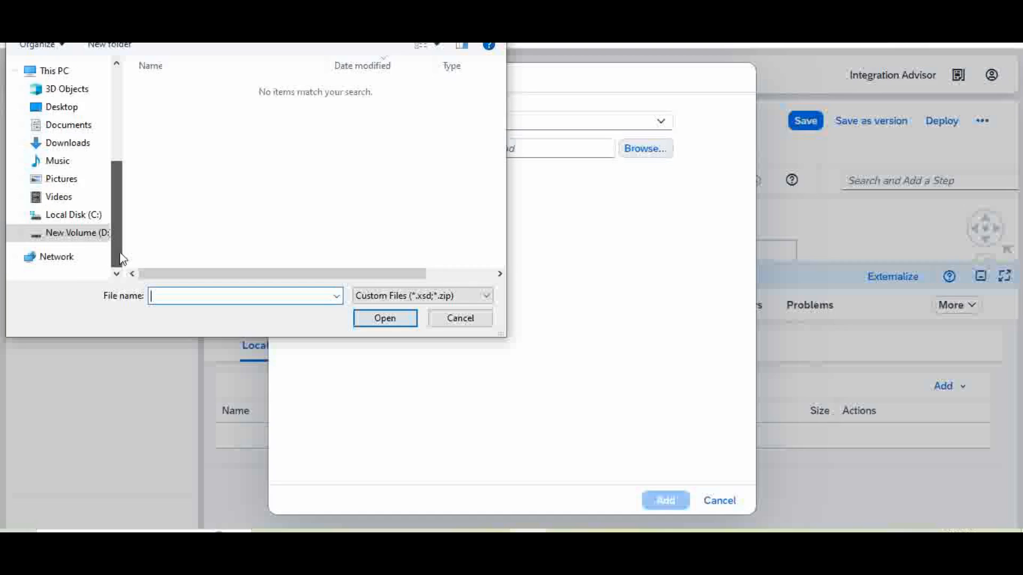
left_click(79, 234)
left_click(224, 103)
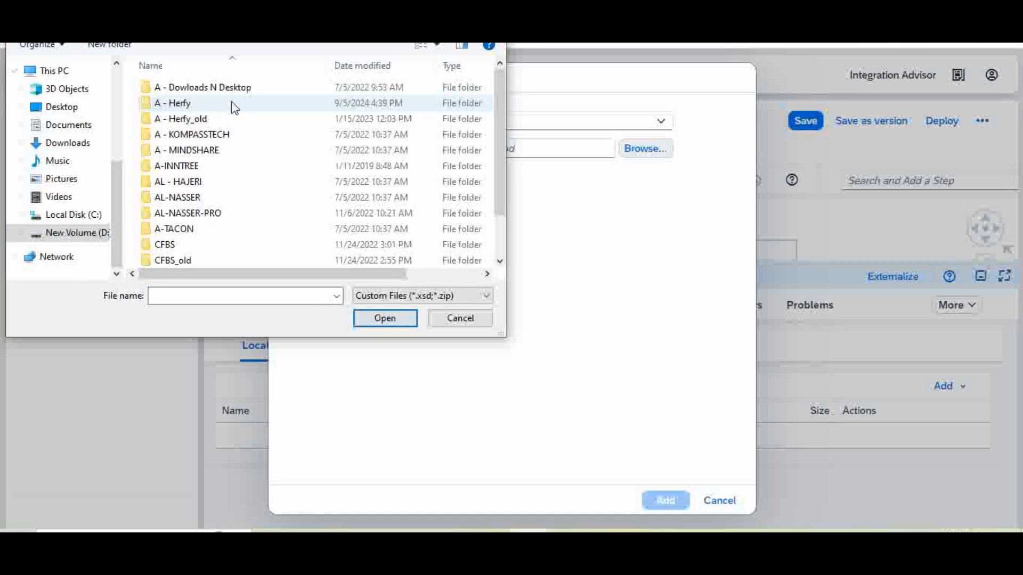
left_click(229, 104)
double_click(228, 104)
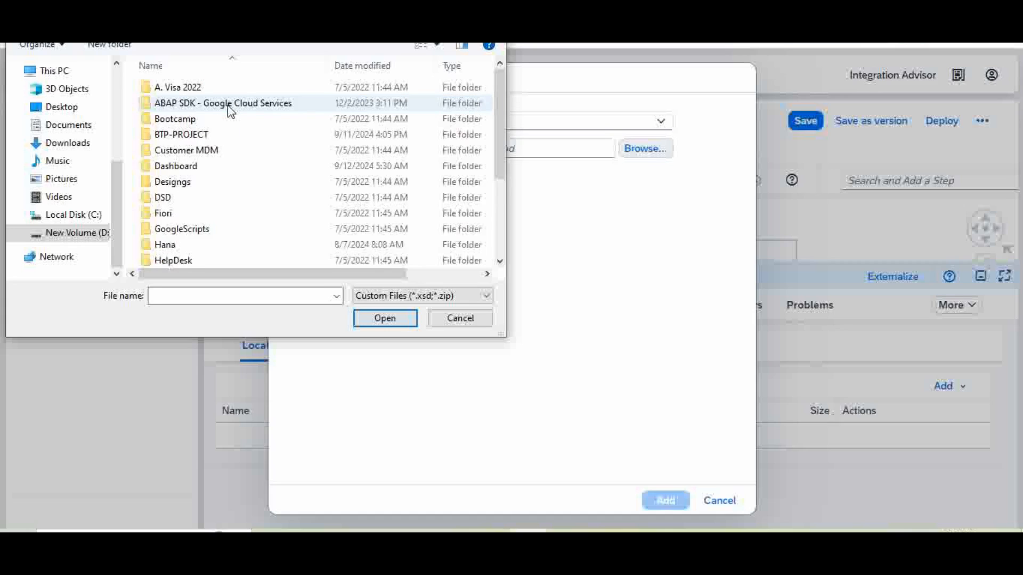
double_click(229, 136)
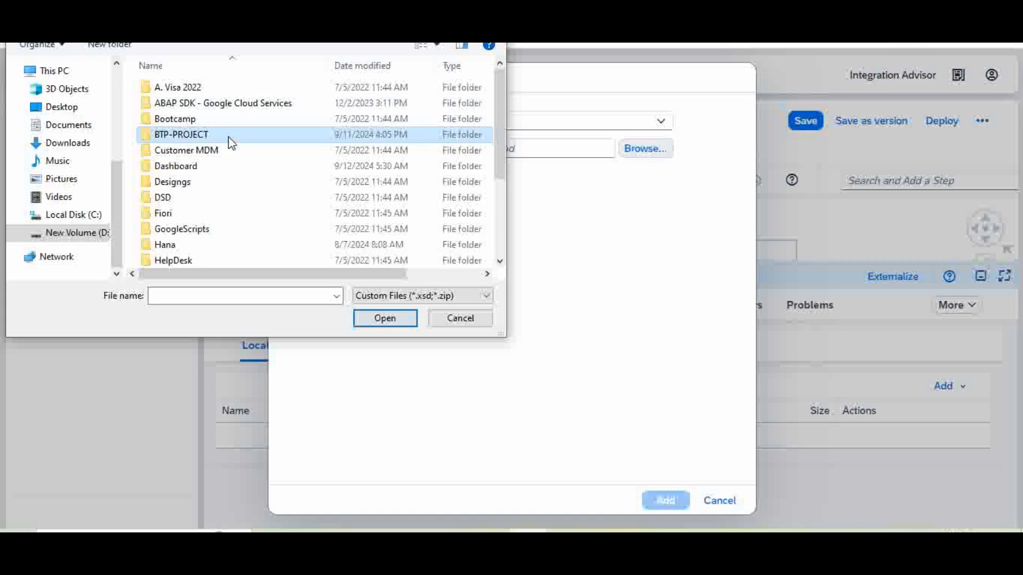
Pick Input_xsd.xsd from the MessageMapping folder and add it as a schema reference.
left_click(254, 113)
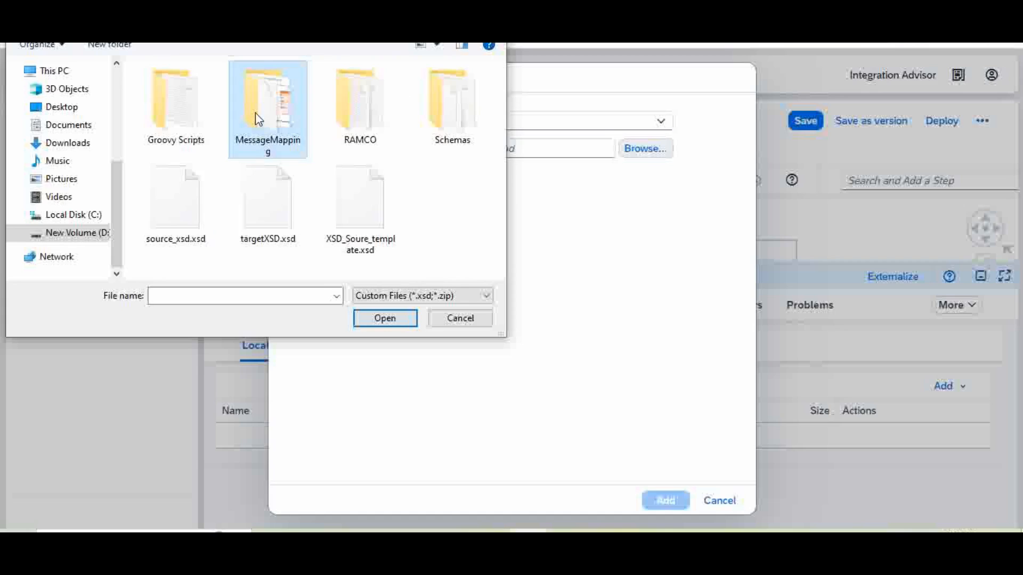
double_click(255, 113)
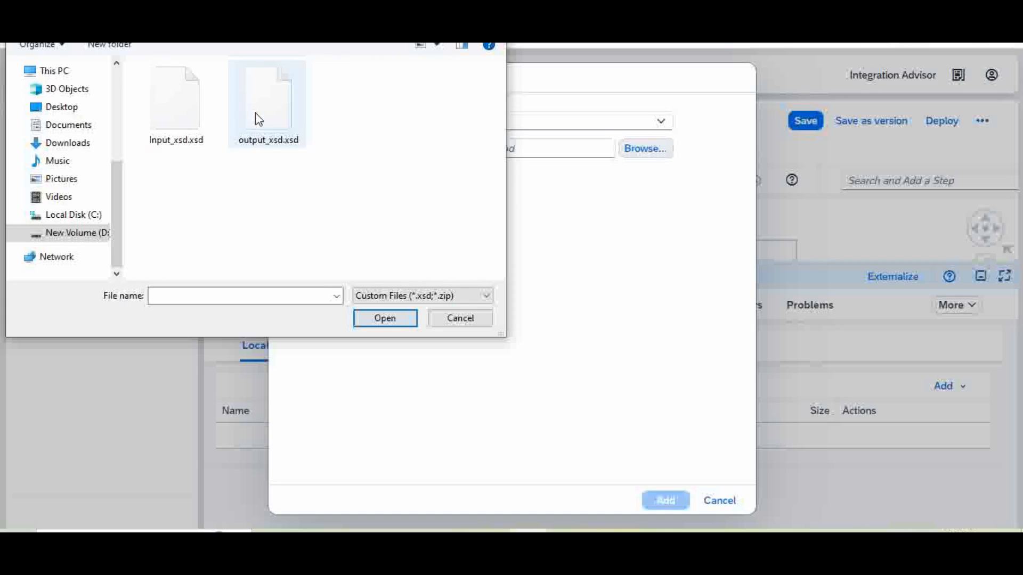
left_click(179, 116)
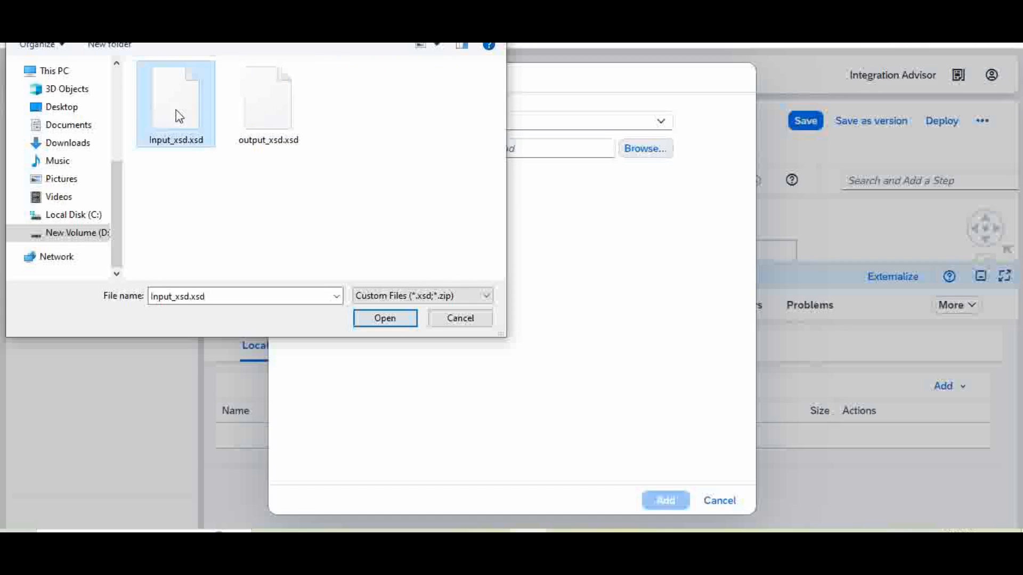
left_click(380, 321)
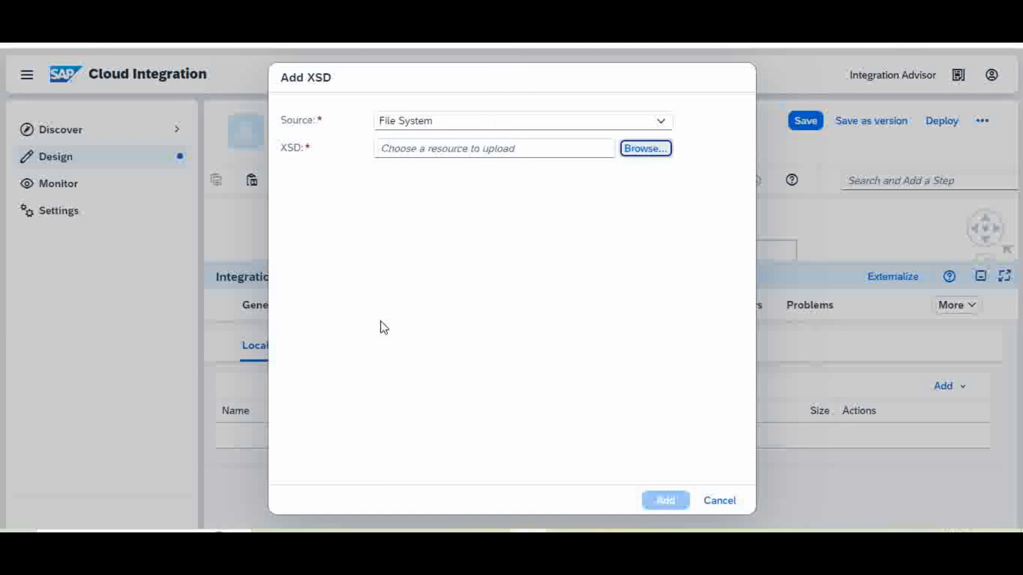
left_click(666, 501)
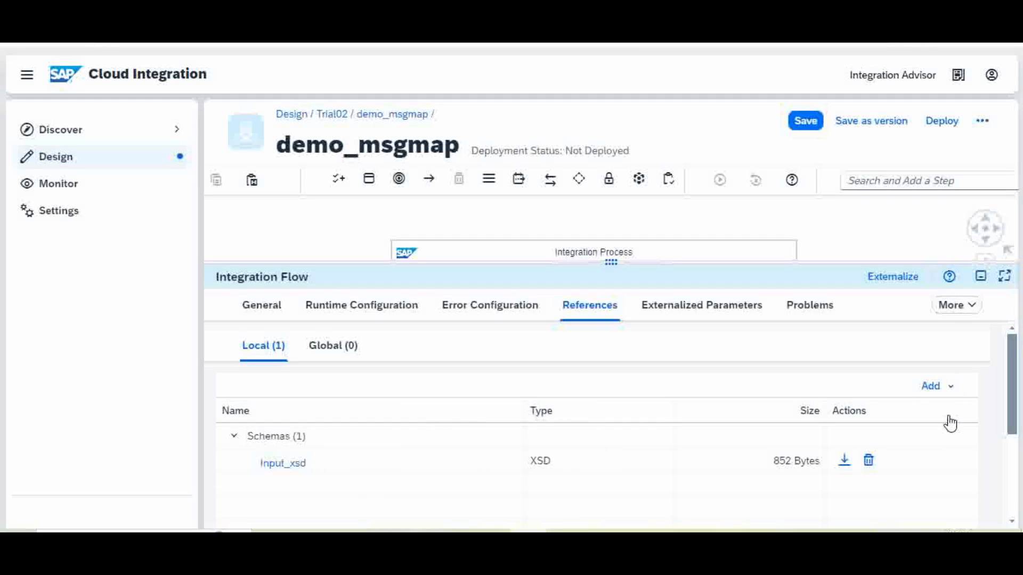
Add output_xsd.xsd as another XSD schema reference, then save the flow.
left_click(952, 389)
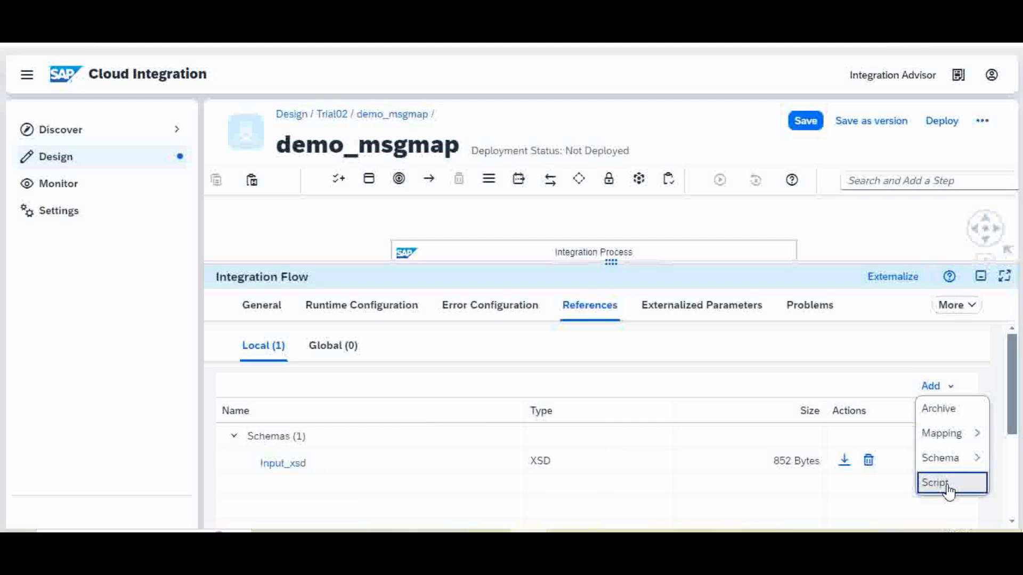
mouse_move(944, 463)
left_click(890, 459)
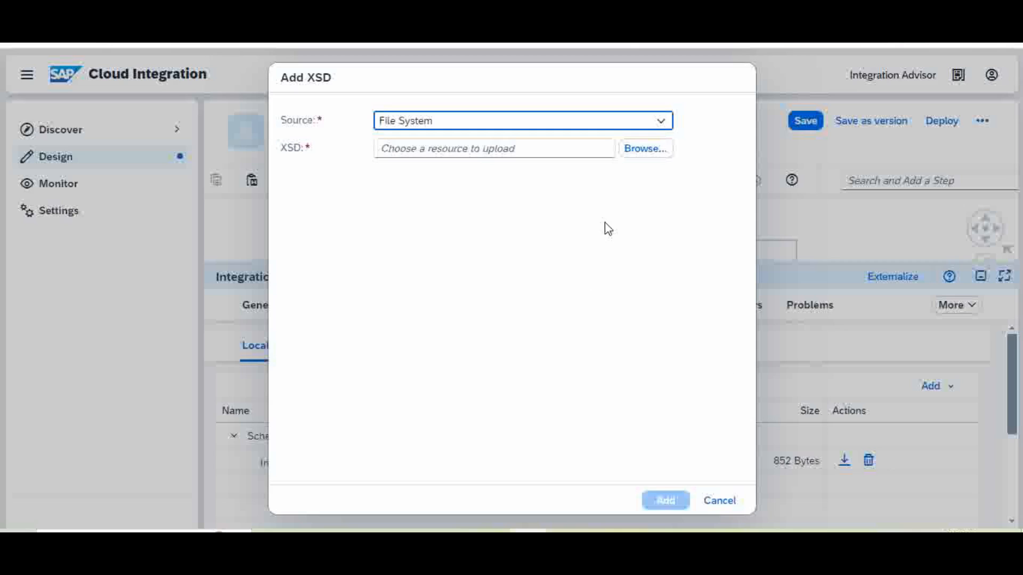
left_click(644, 150)
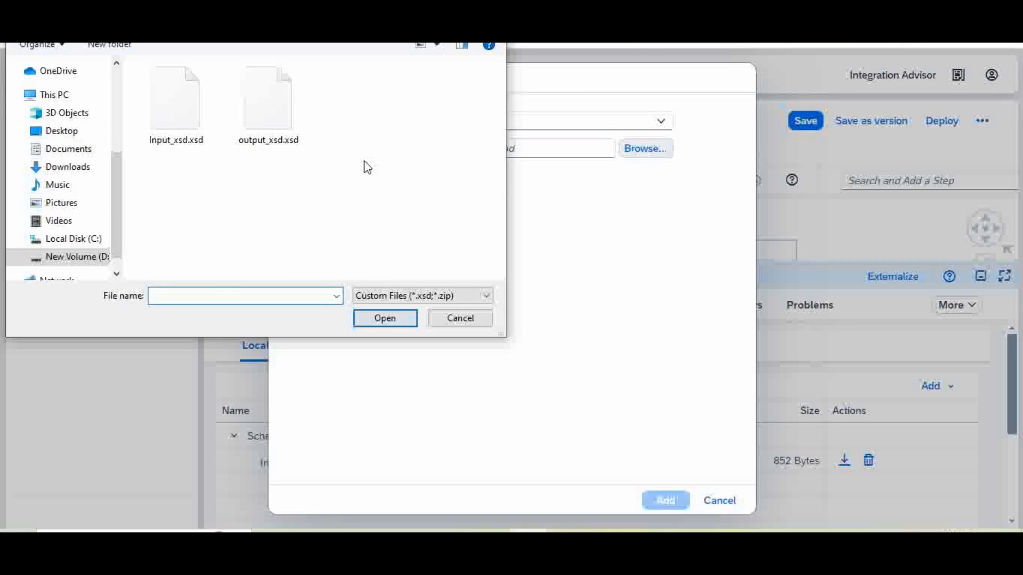
double_click(264, 104)
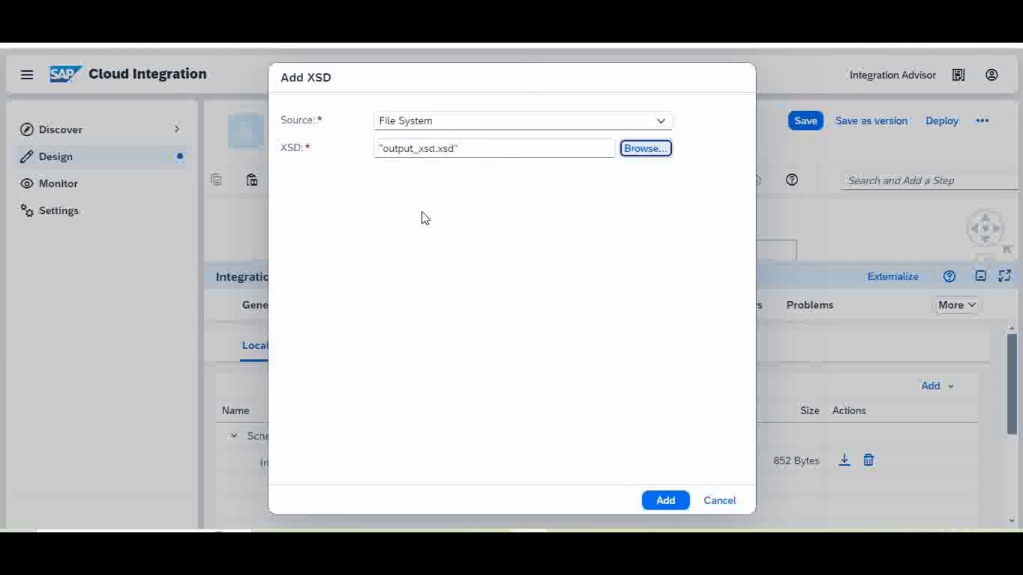
left_click(665, 500)
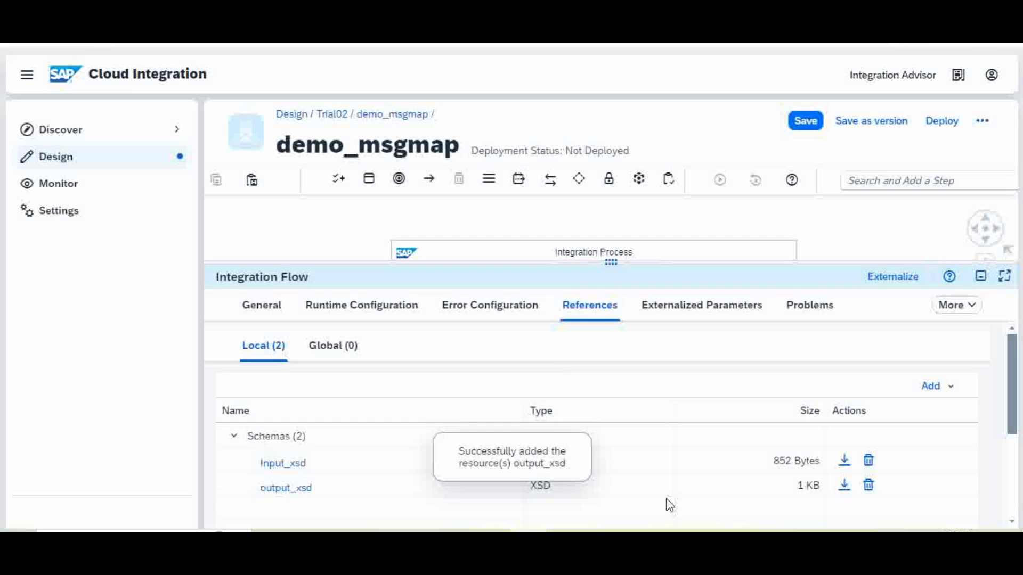
left_click(809, 124)
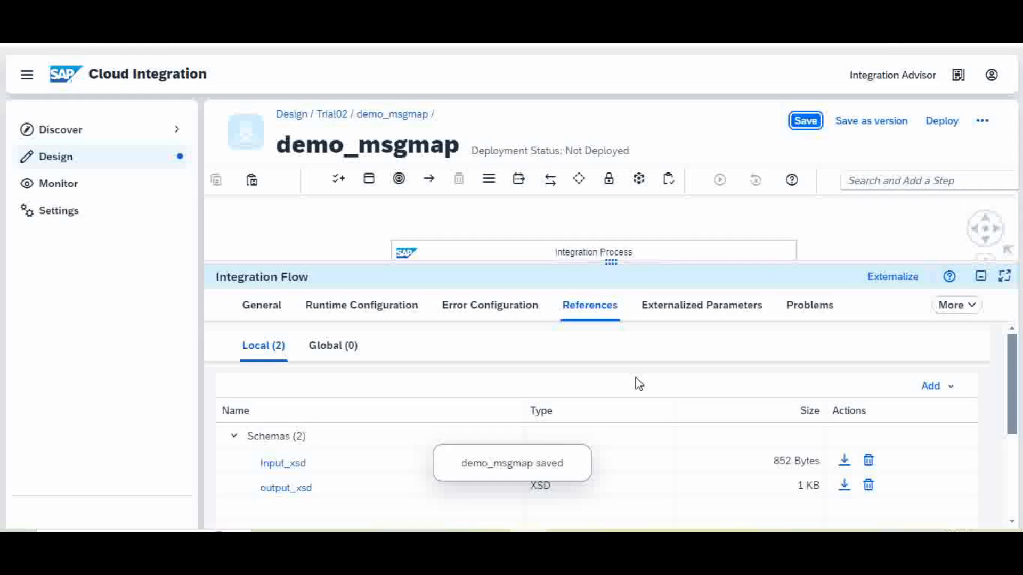
Insert a Message Mapping step on the Start-to-End connection, found by searching 'mess'.
left_click_drag(698, 259, 687, 427)
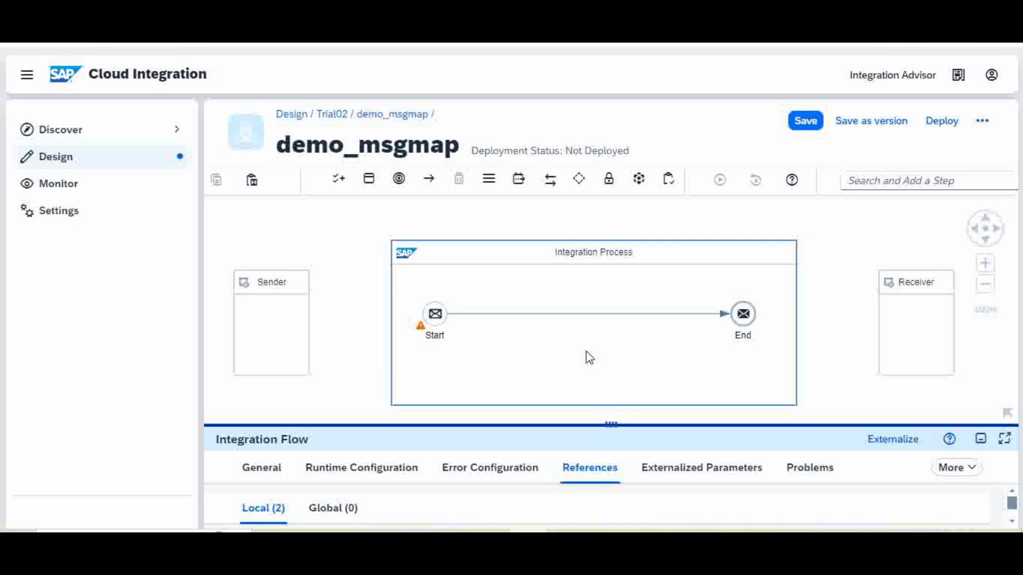
left_click(589, 315)
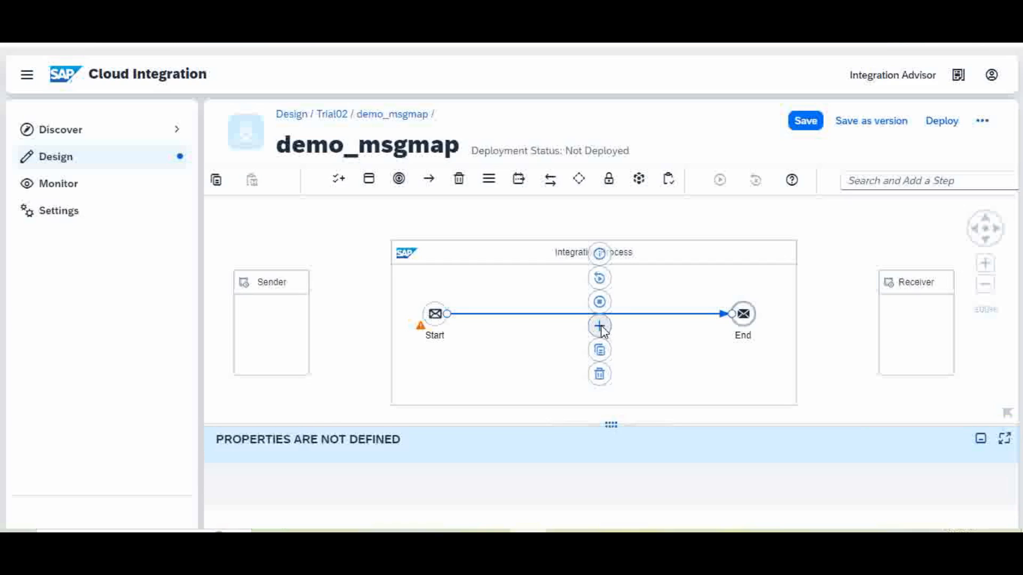
left_click(600, 327)
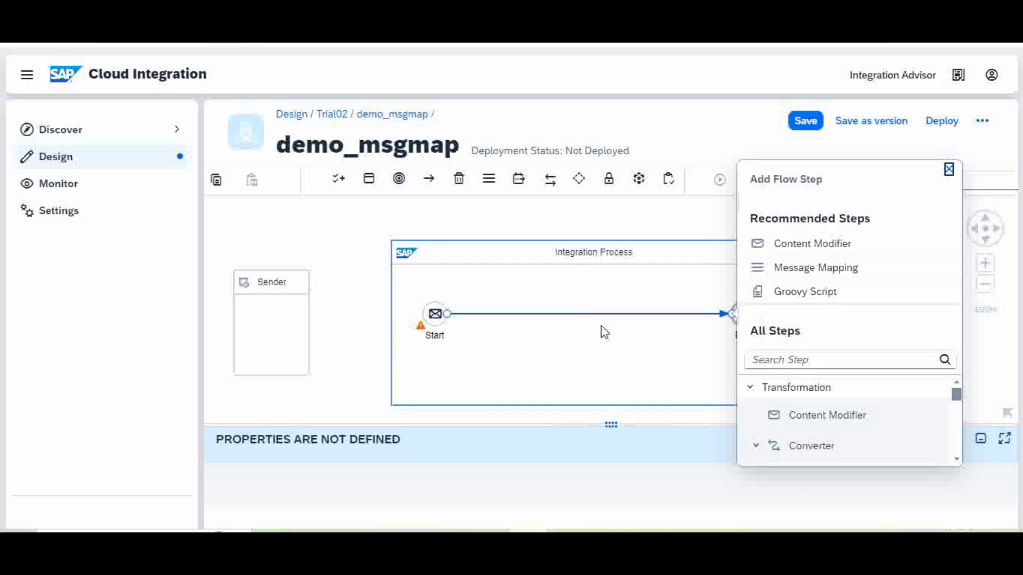
left_click(769, 359)
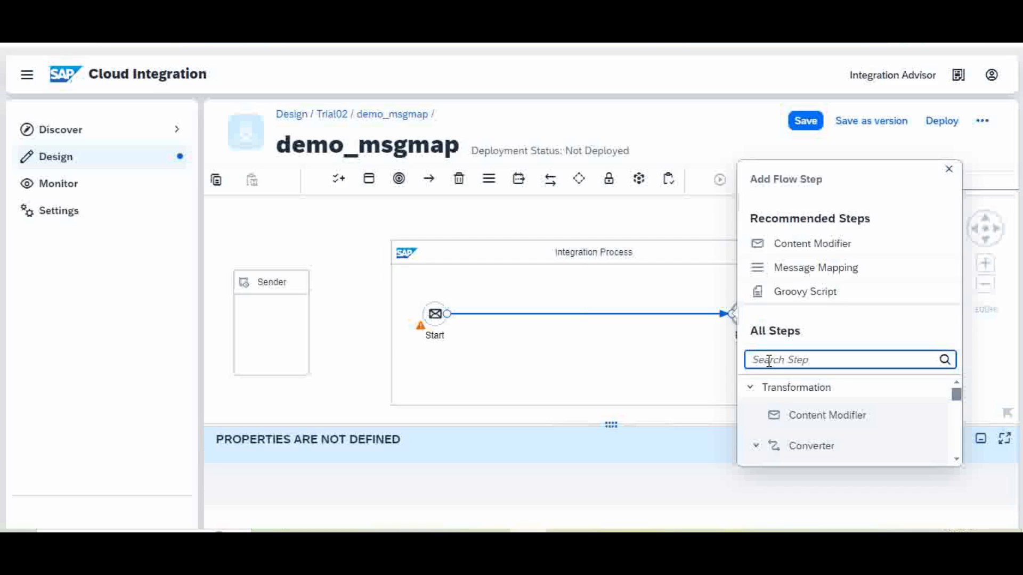
type("msg")
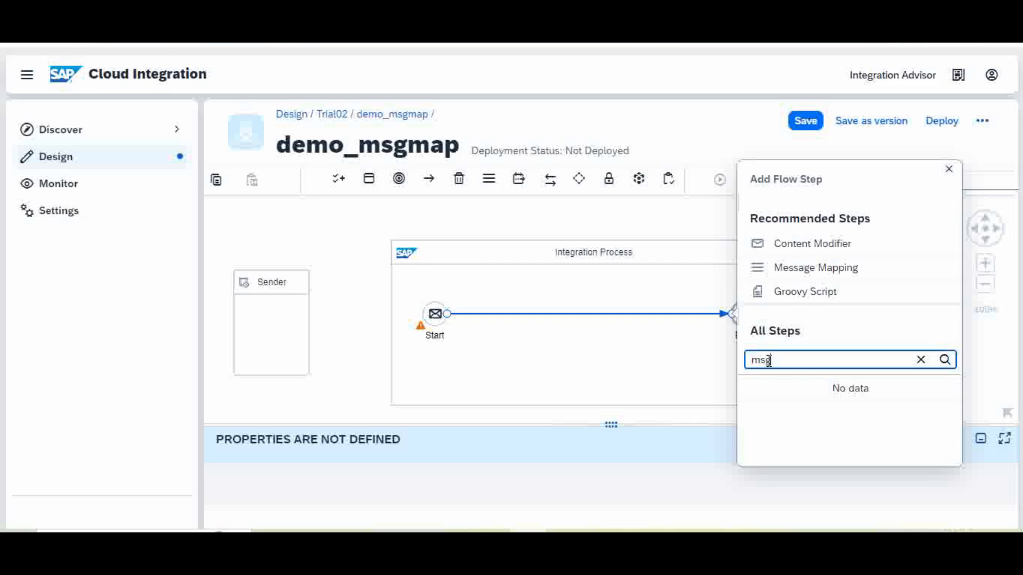
key("BackSpace")
key("BackSpace")
type("ess")
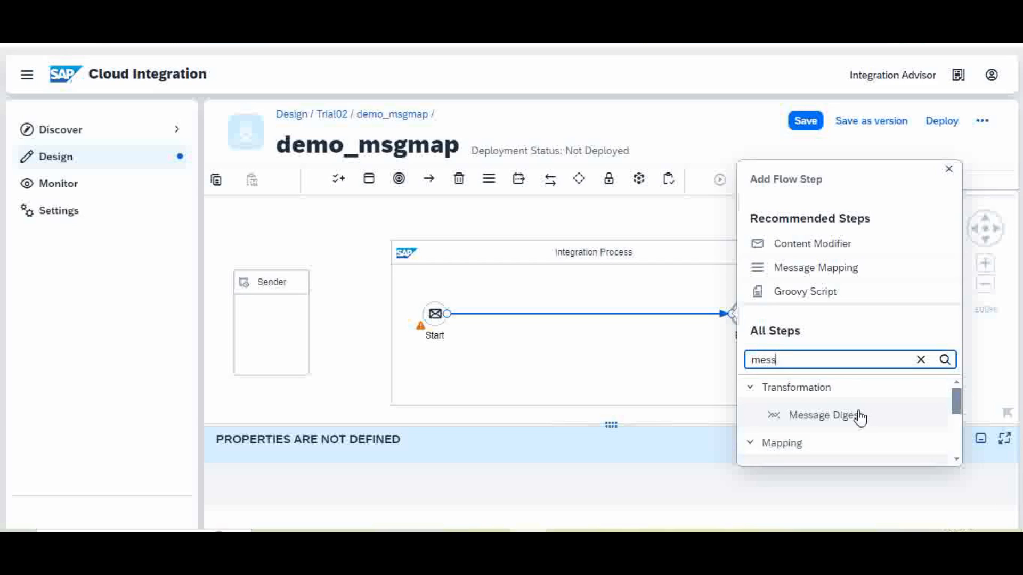
left_click(957, 460)
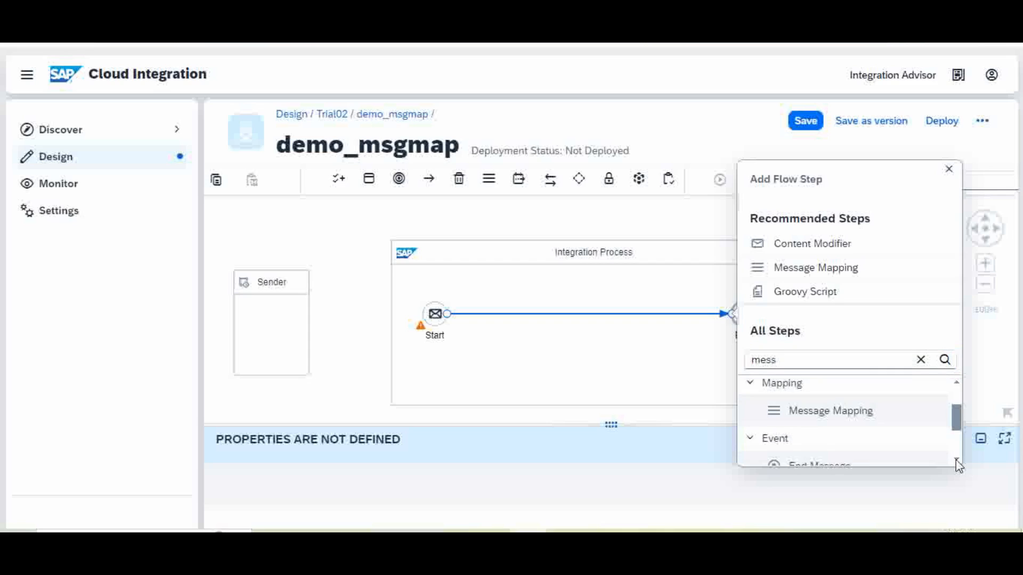
left_click(841, 418)
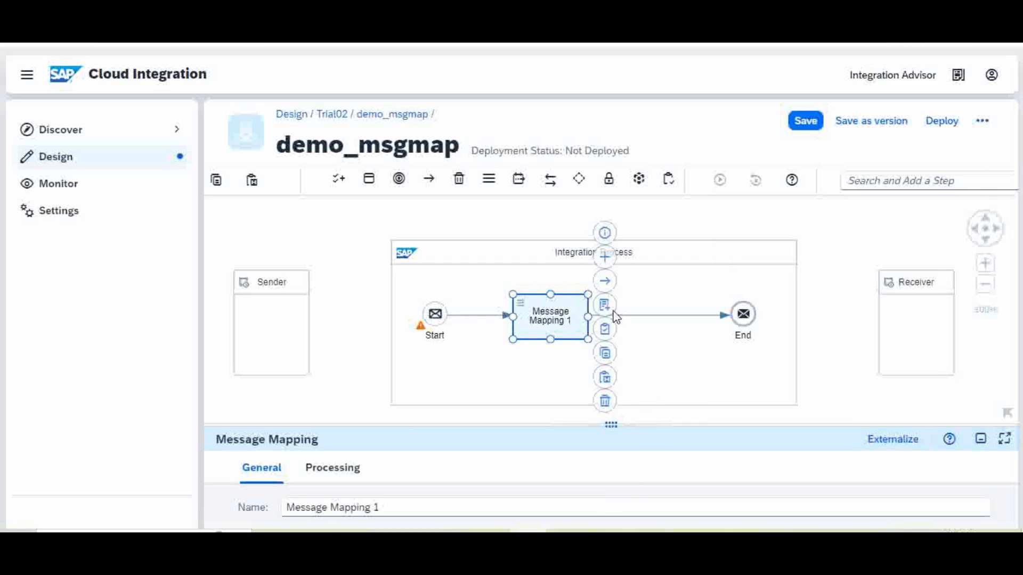
Save the flow, check the mapping step's processing settings, and start a new message mapping.
left_click(805, 121)
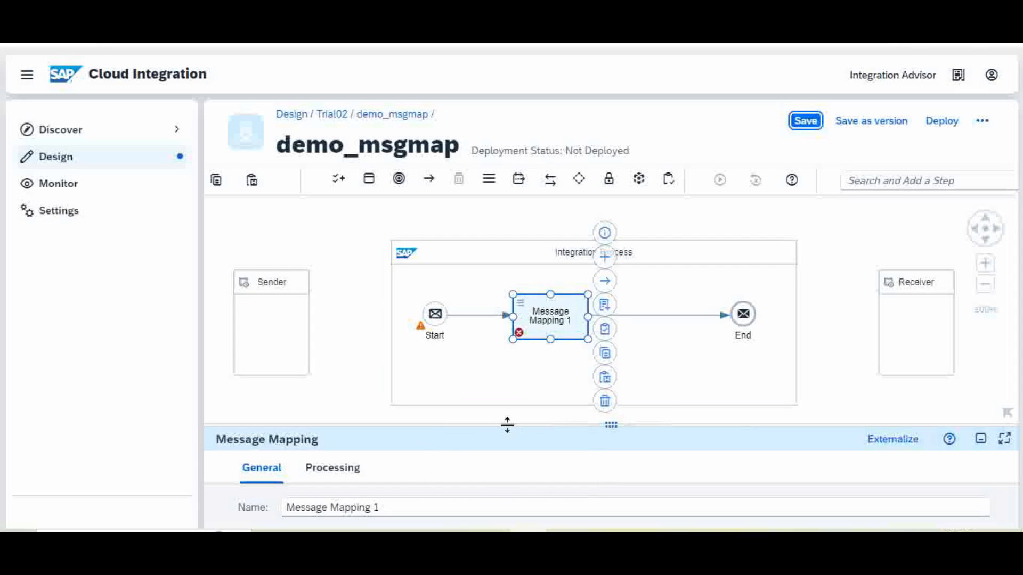
left_click_drag(507, 424, 551, 320)
left_click(335, 363)
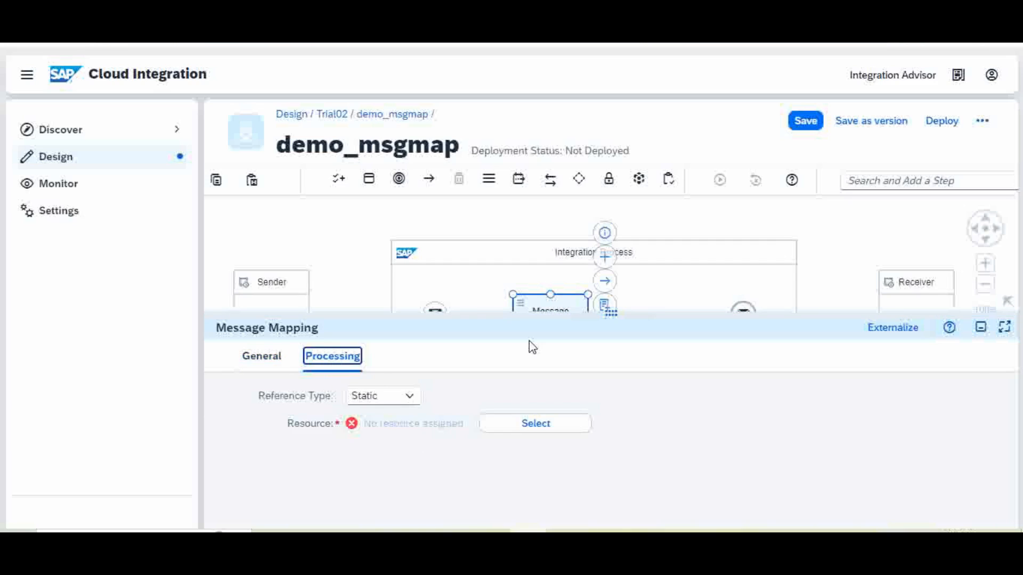
left_click_drag(501, 315, 498, 413)
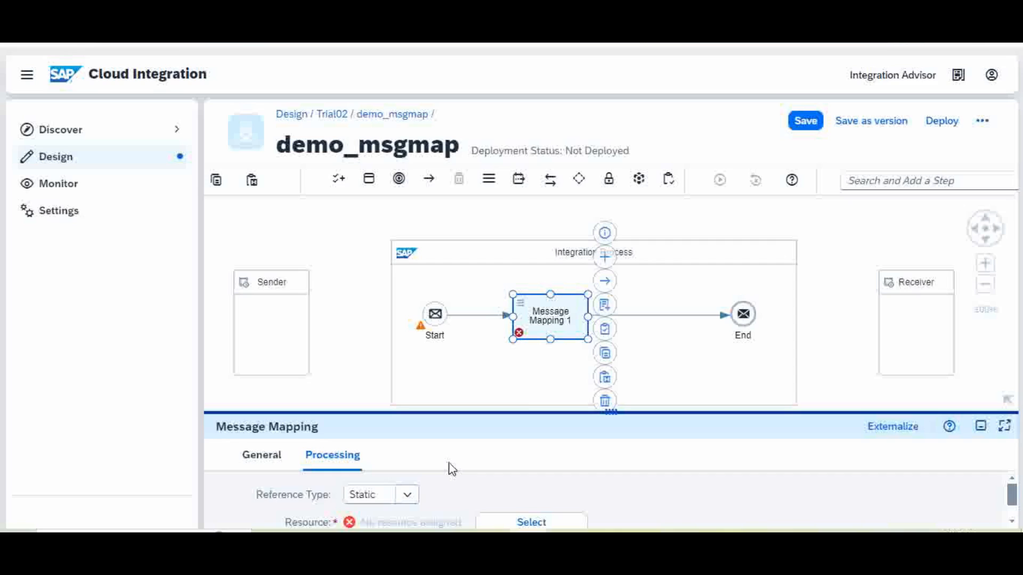
left_click(604, 306)
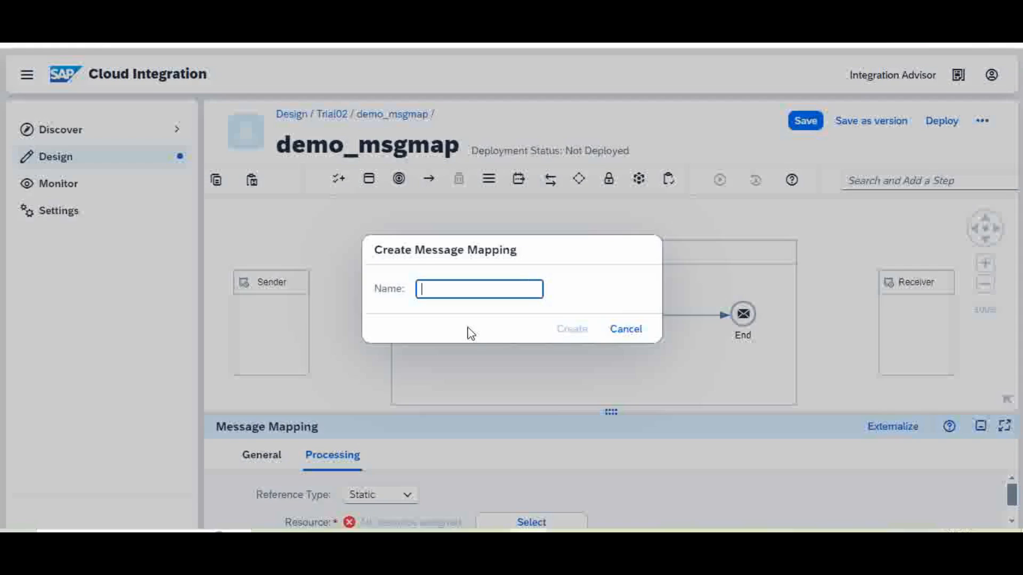
Name the new message mapping mm1 and create it.
left_click_drag(555, 256, 415, 205)
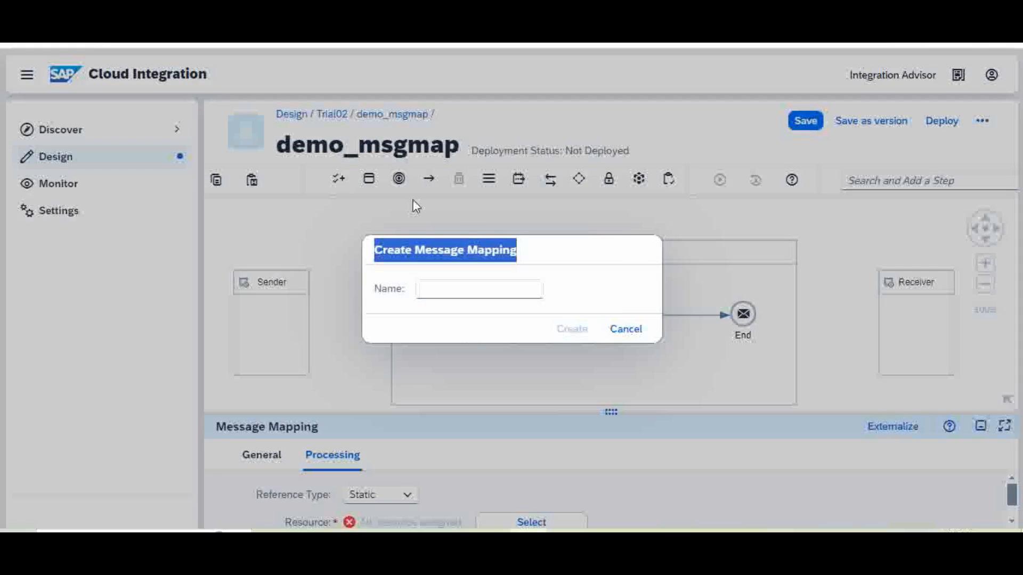
left_click(437, 290)
type("mm")
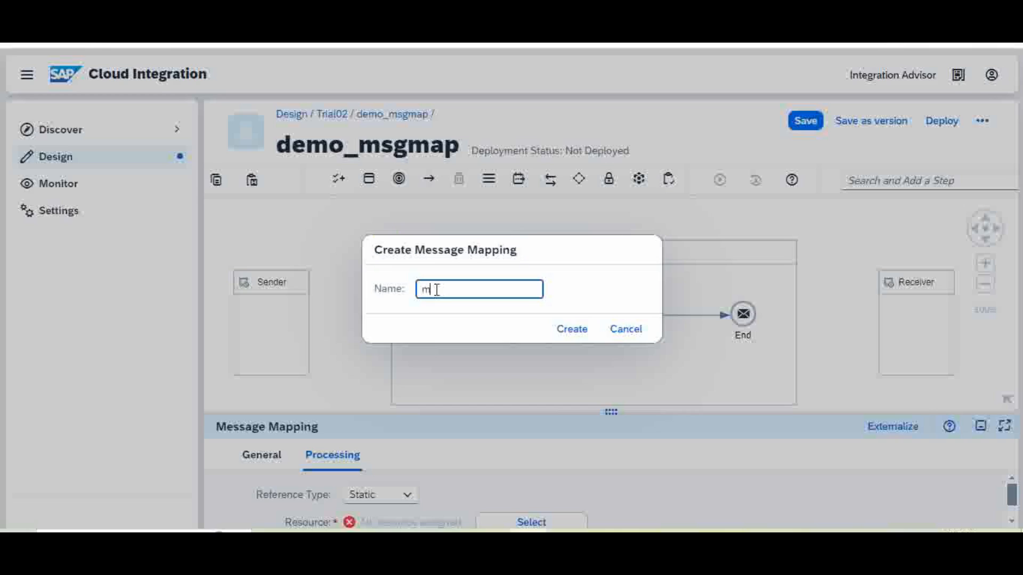
type("1")
left_click(573, 330)
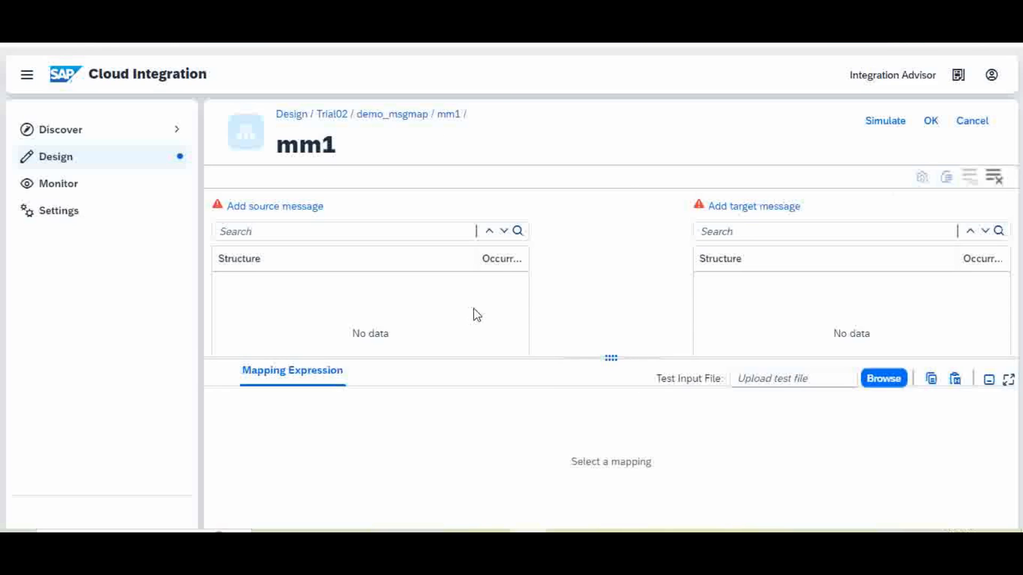
Add Input_xsd.xsd as the source message of mm1.
left_click(307, 209)
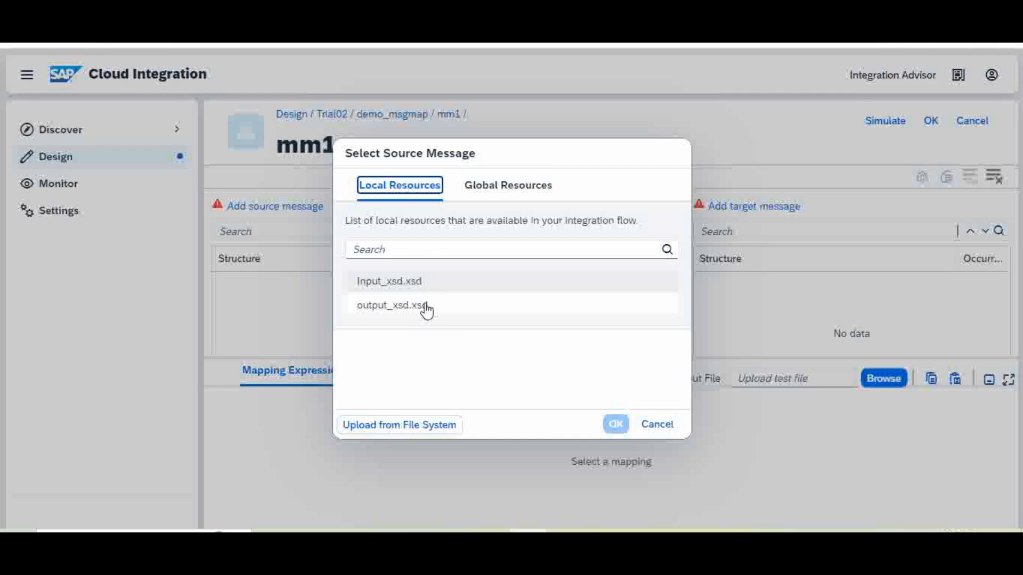
left_click(393, 282)
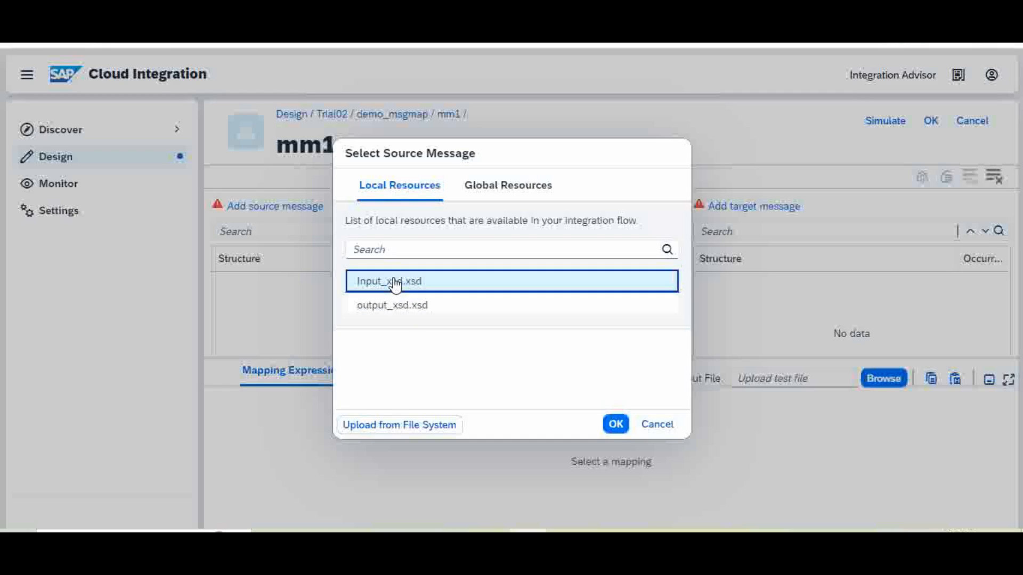
left_click(615, 429)
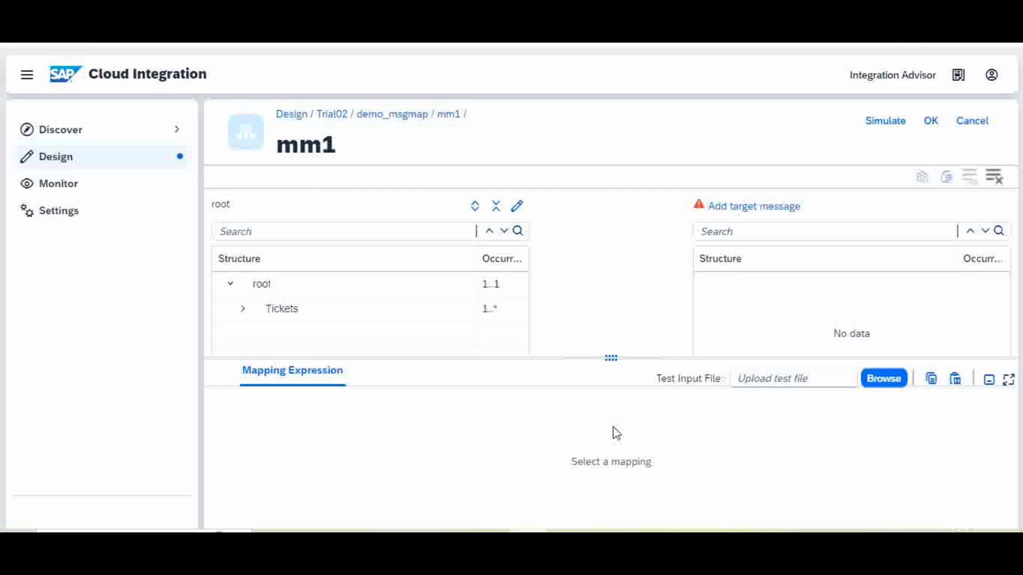
Add output_xsd.xsd as the target message and enlarge the structure tree area.
left_click(744, 207)
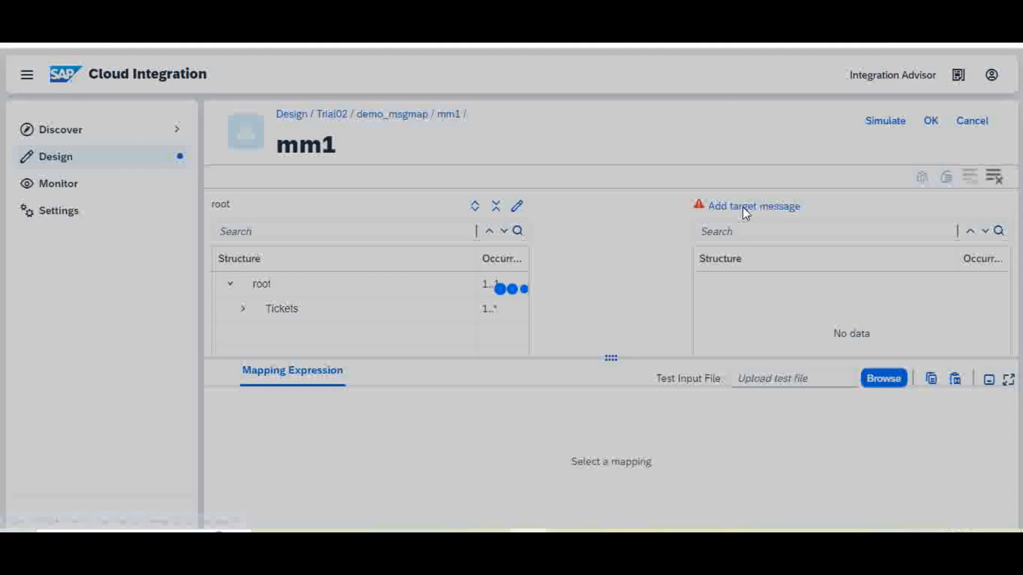
left_click(389, 308)
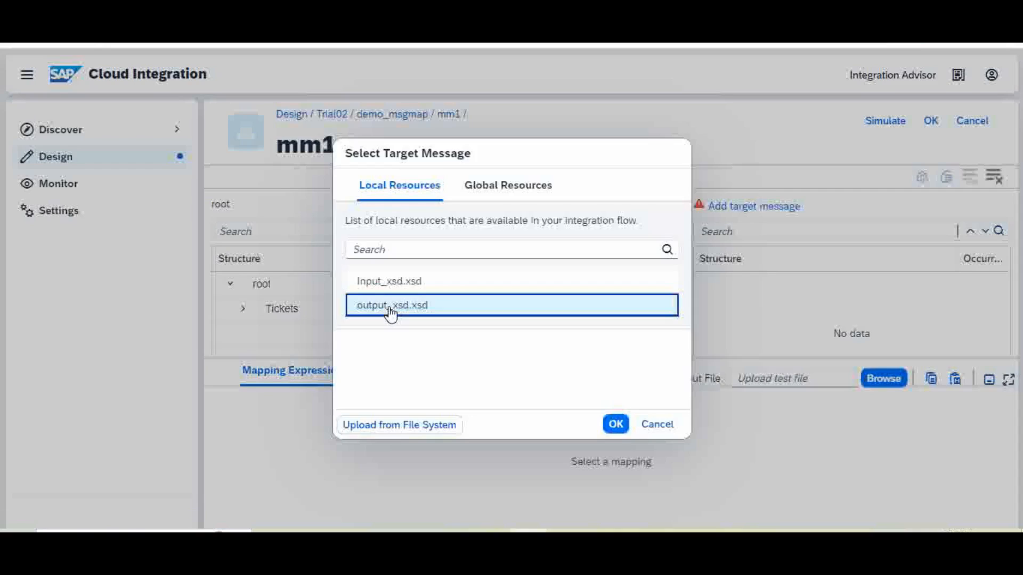
left_click(616, 425)
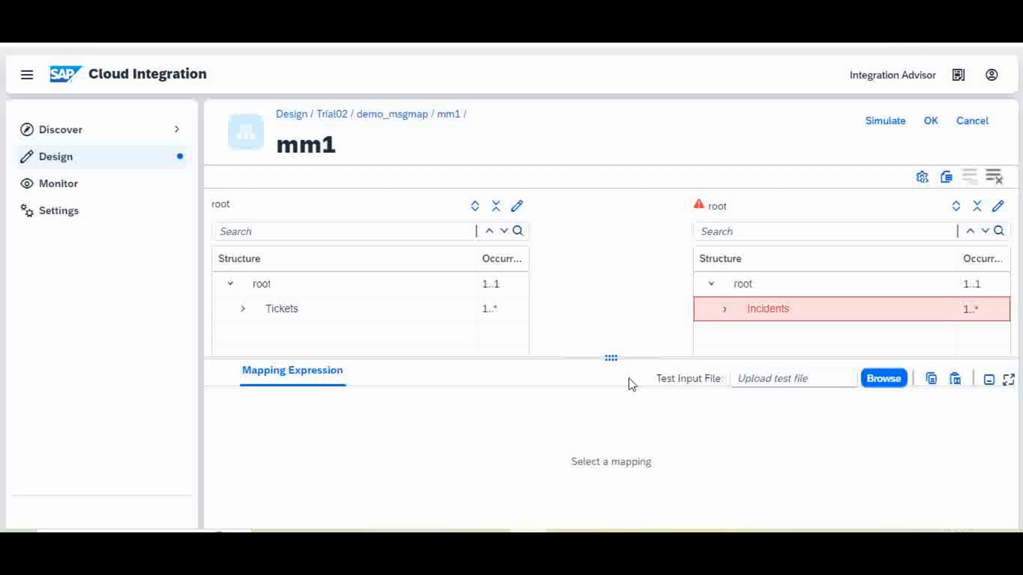
left_click_drag(611, 358, 624, 461)
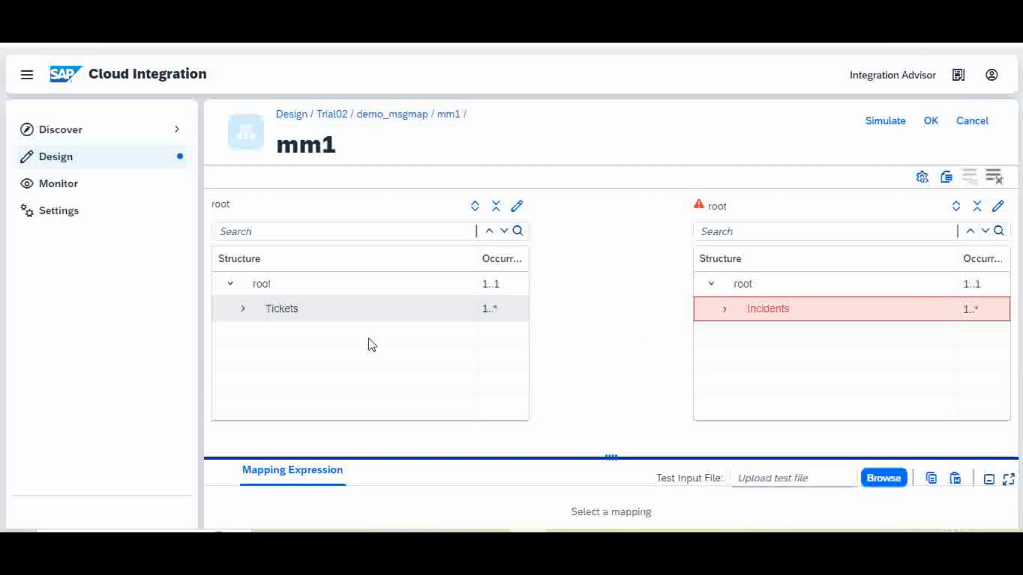
Expand Tickets and Incidents after comparing against the sample Tickets XML in Notepad.
left_click(243, 309)
left_click_drag(526, 377, 523, 406)
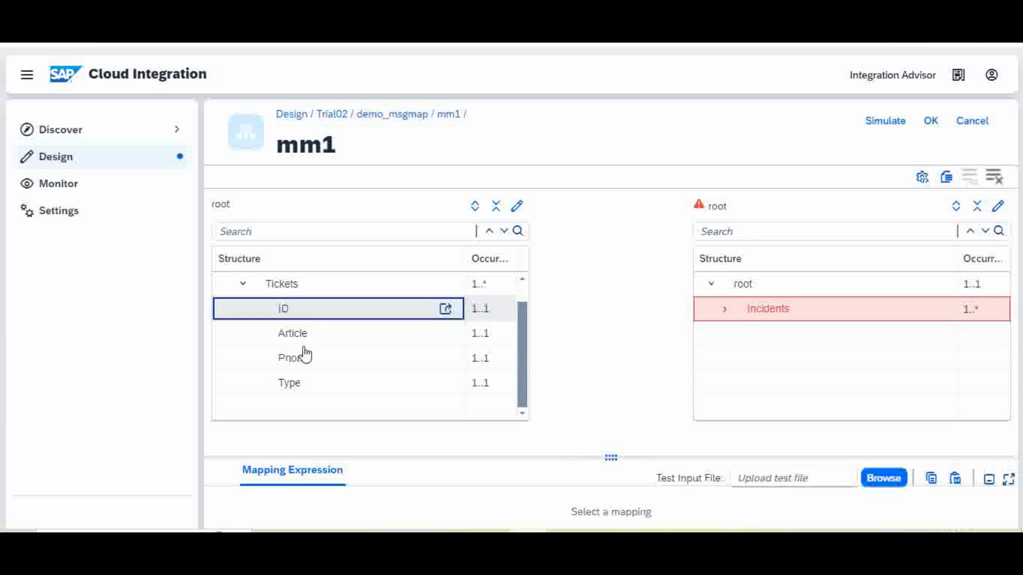
mouse_move(563, 531)
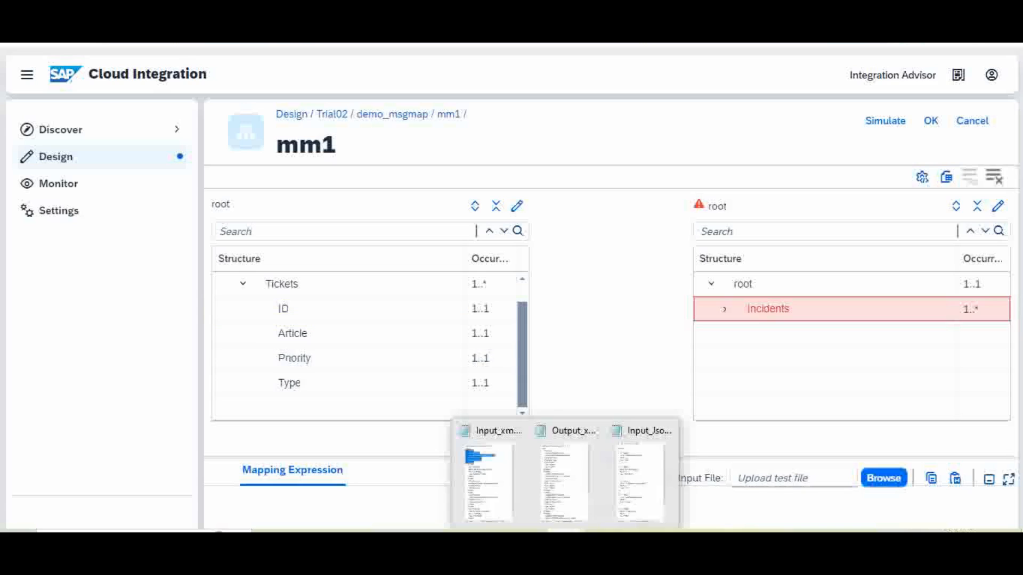
left_click(502, 507)
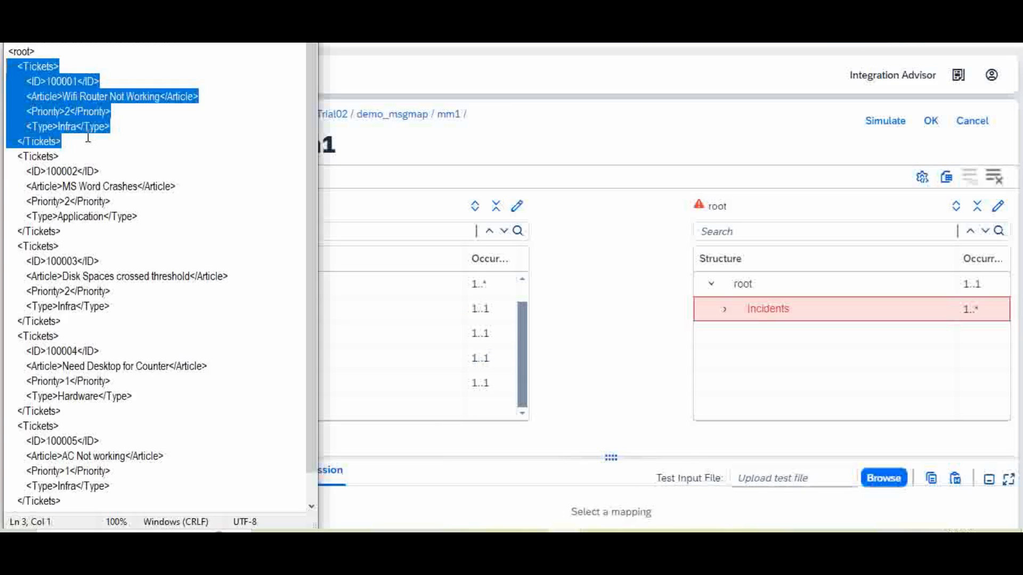
left_click(570, 311)
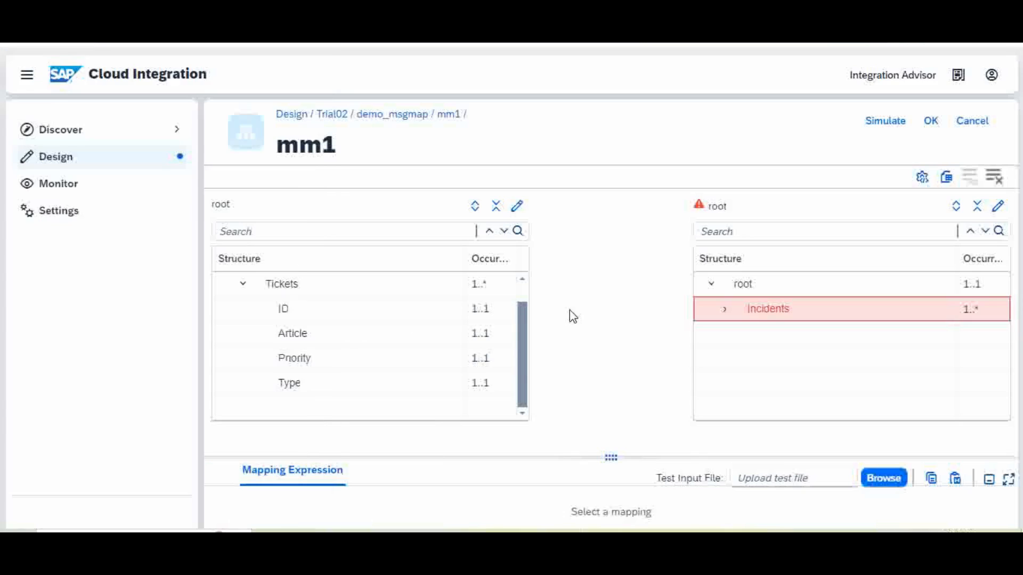
left_click(724, 309)
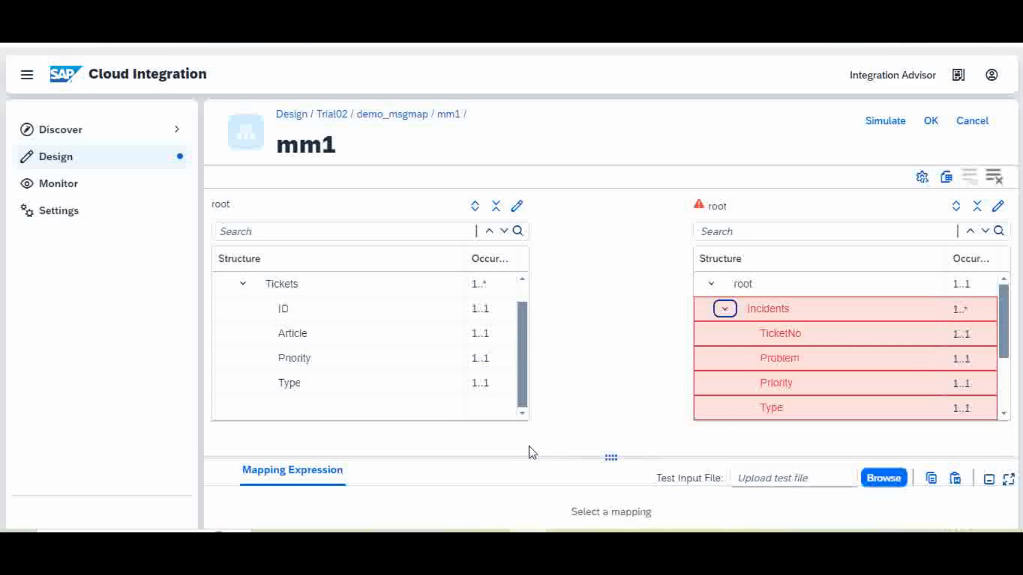
Link root→root, Tickets→Incidents, ID→TicketNo, Article→Problem, Priority→Priority and Type→Type.
left_click_drag(528, 457, 520, 486)
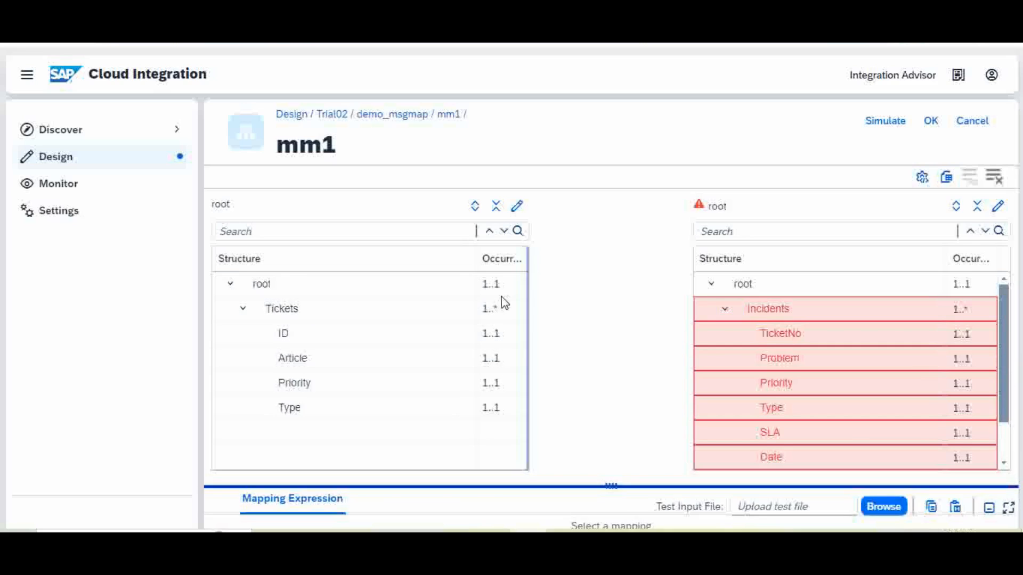
left_click_drag(513, 290, 703, 283)
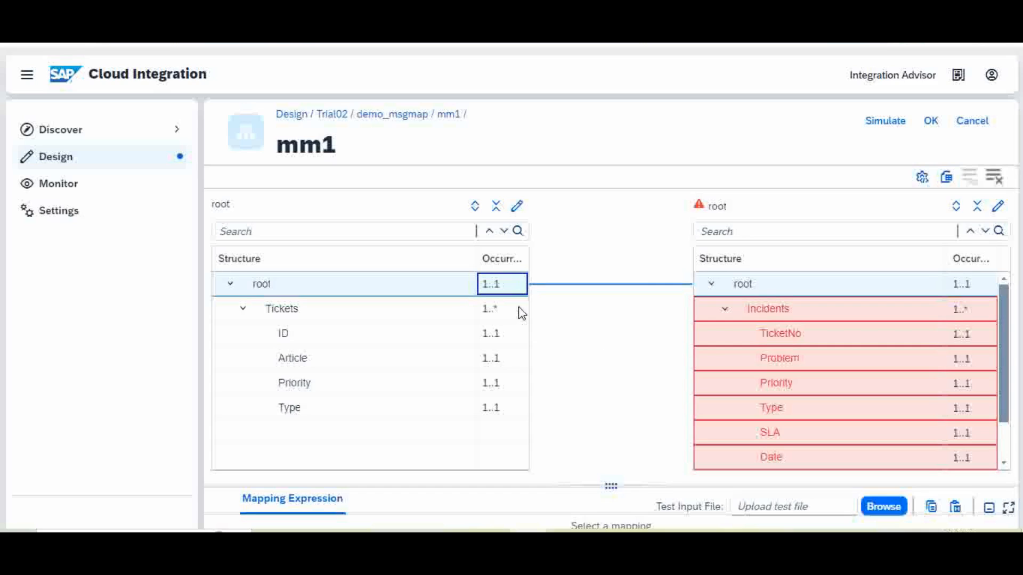
key("Down")
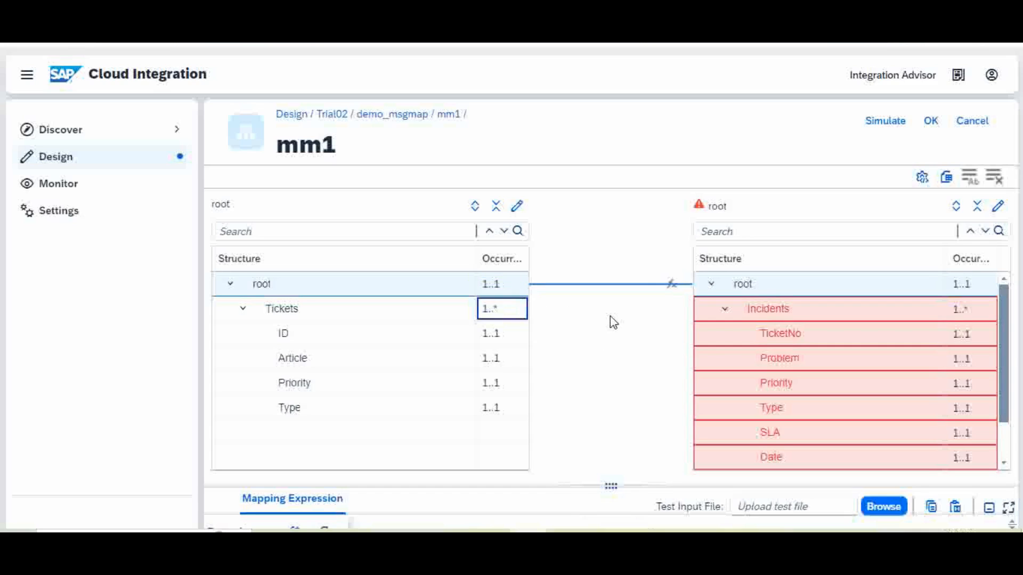
left_click_drag(526, 321, 726, 312)
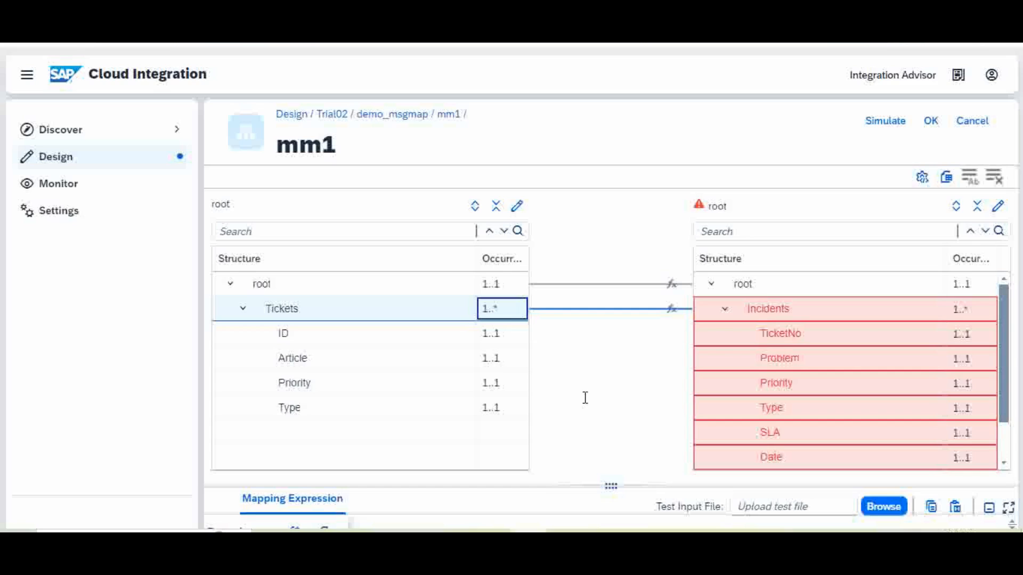
left_click_drag(518, 340, 720, 331)
left_click_drag(521, 359, 723, 364)
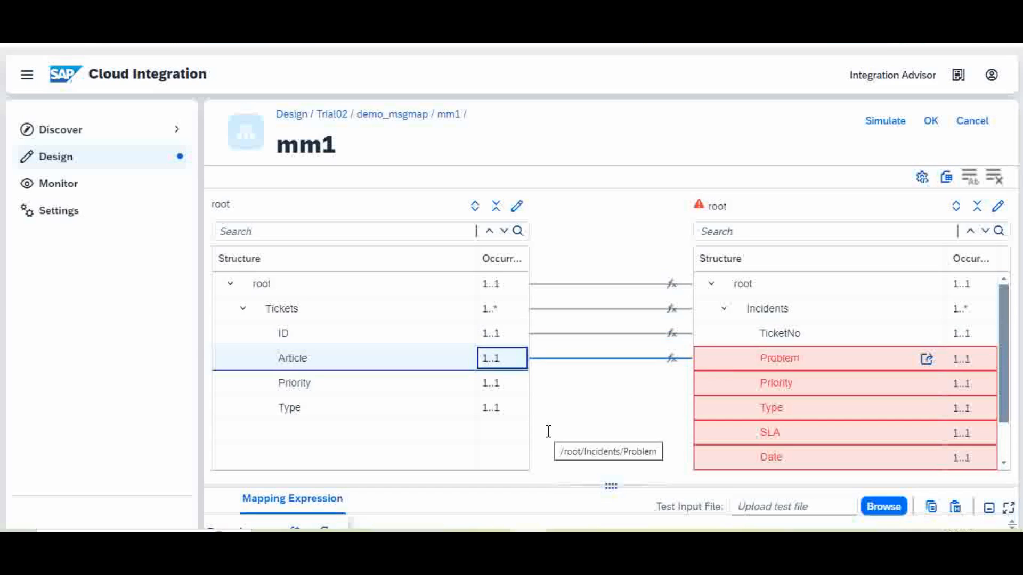
left_click_drag(514, 392, 700, 393)
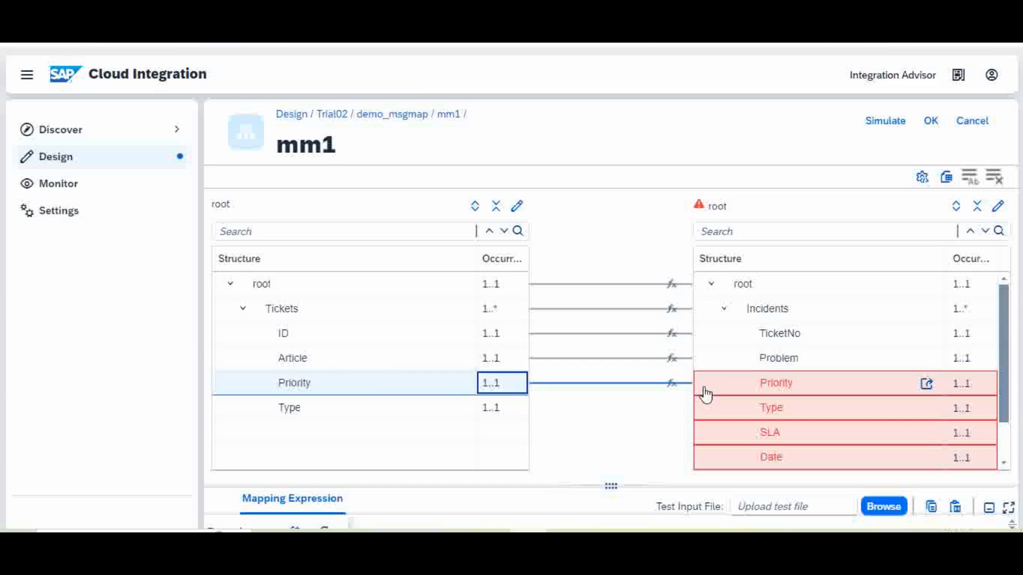
left_click_drag(519, 416, 715, 420)
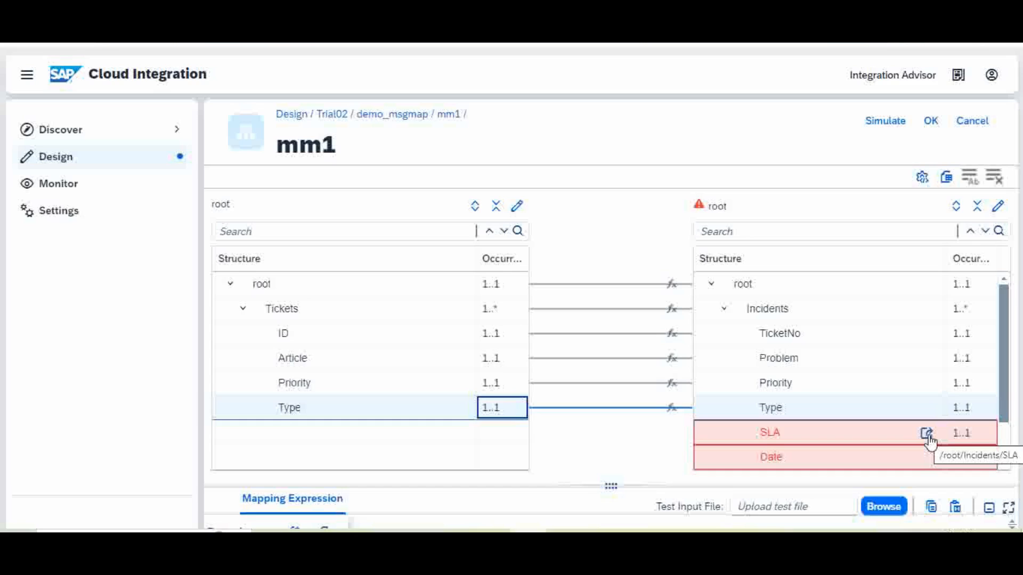
Select the SLA target field and bring up its mapping actions.
left_click_drag(1004, 376, 1011, 424)
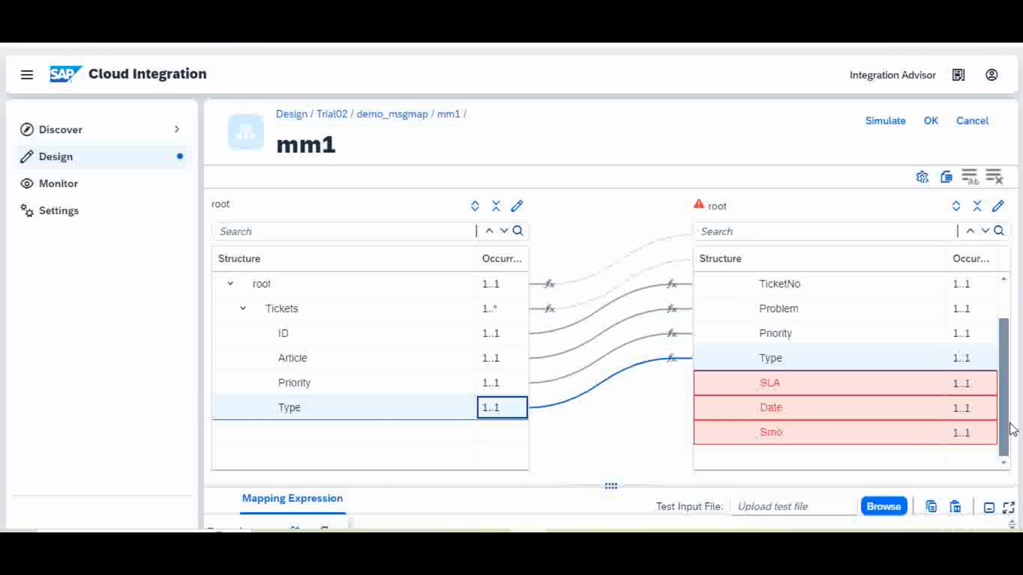
left_click(926, 386)
left_click(926, 385)
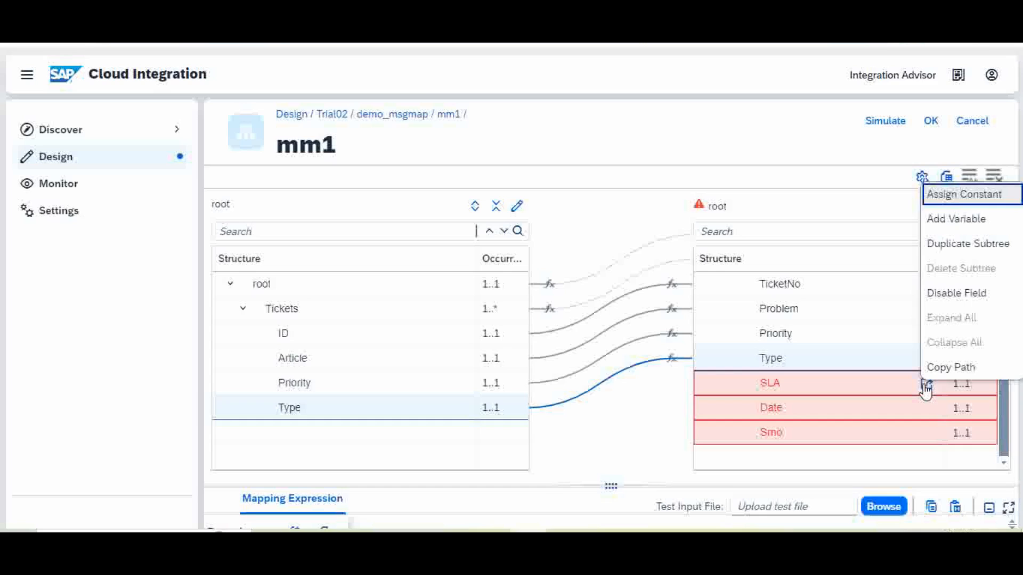
Feed SLA from a Constant node and change its value to 3.
left_click(989, 205)
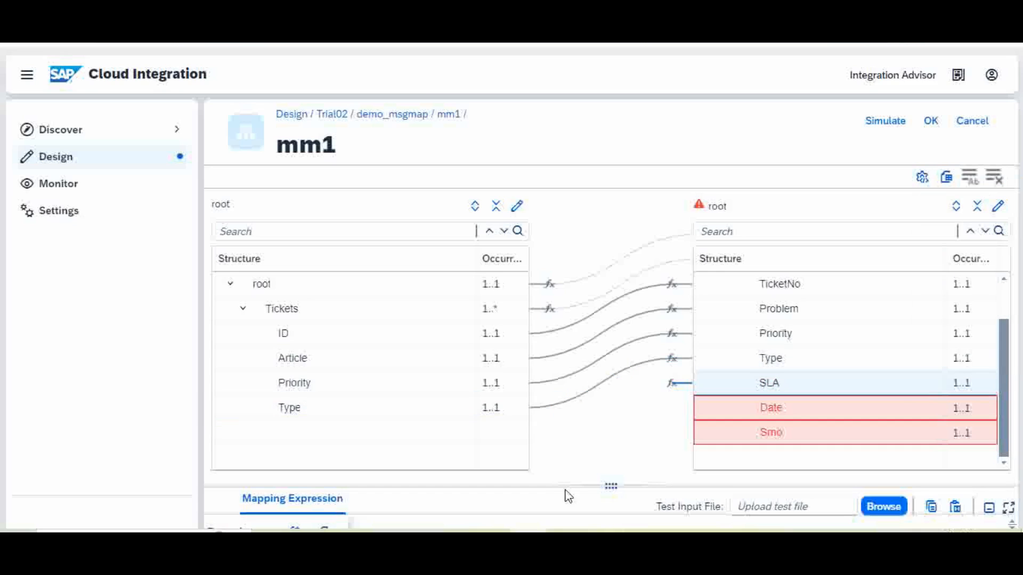
left_click_drag(583, 483, 616, 313)
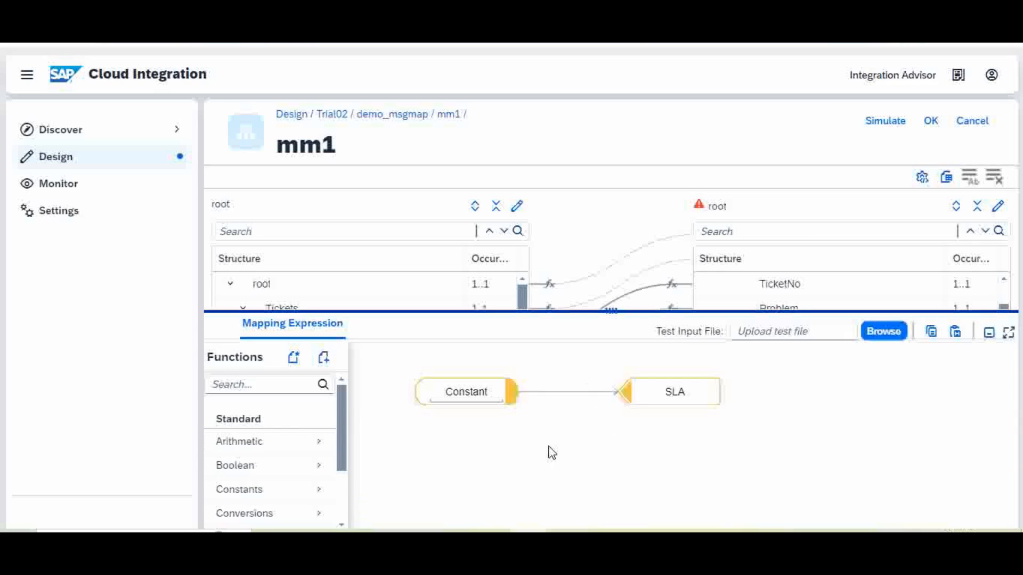
left_click_drag(634, 315, 651, 347)
left_click(487, 425)
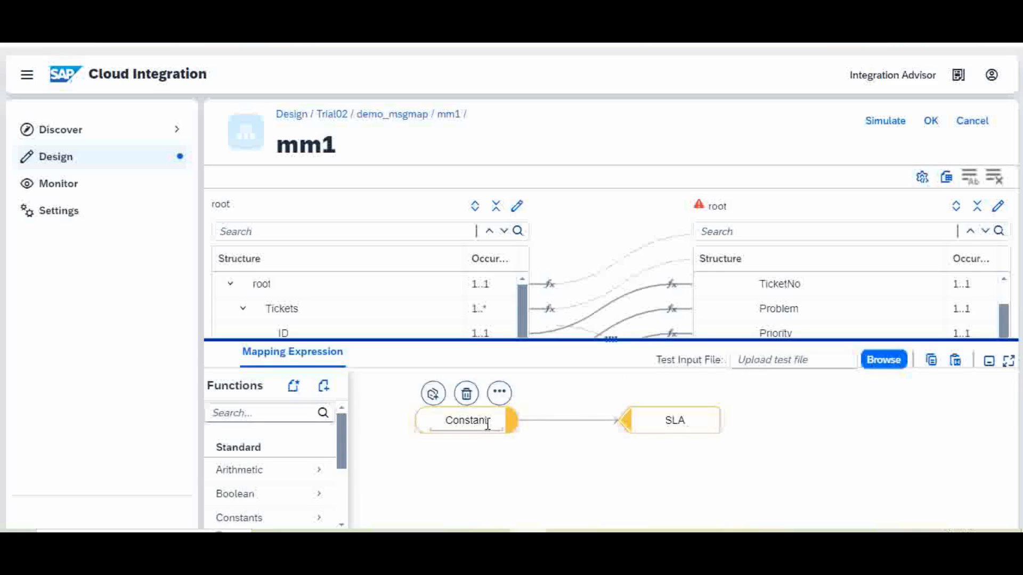
double_click(494, 422)
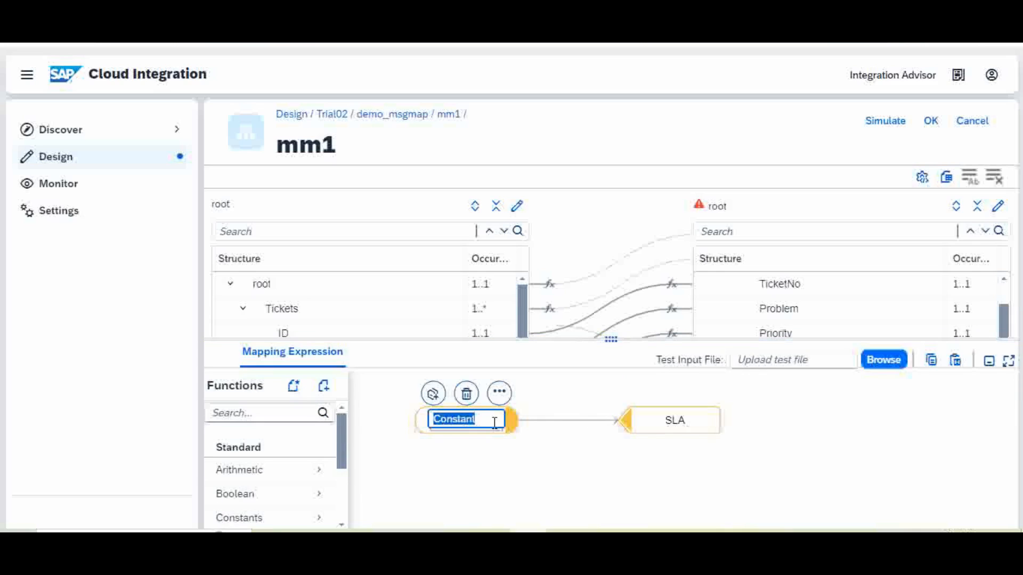
type("3")
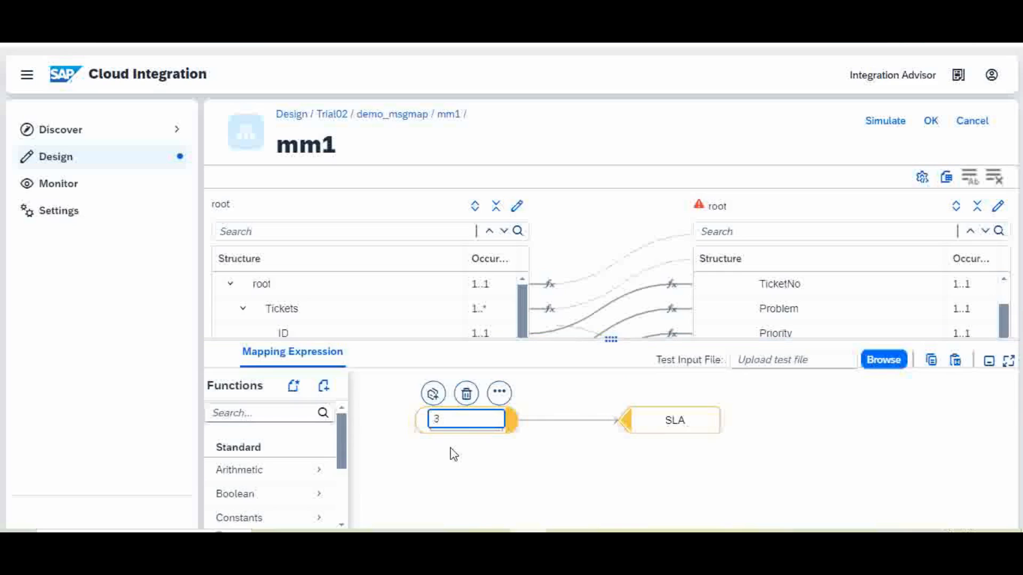
left_click(915, 465)
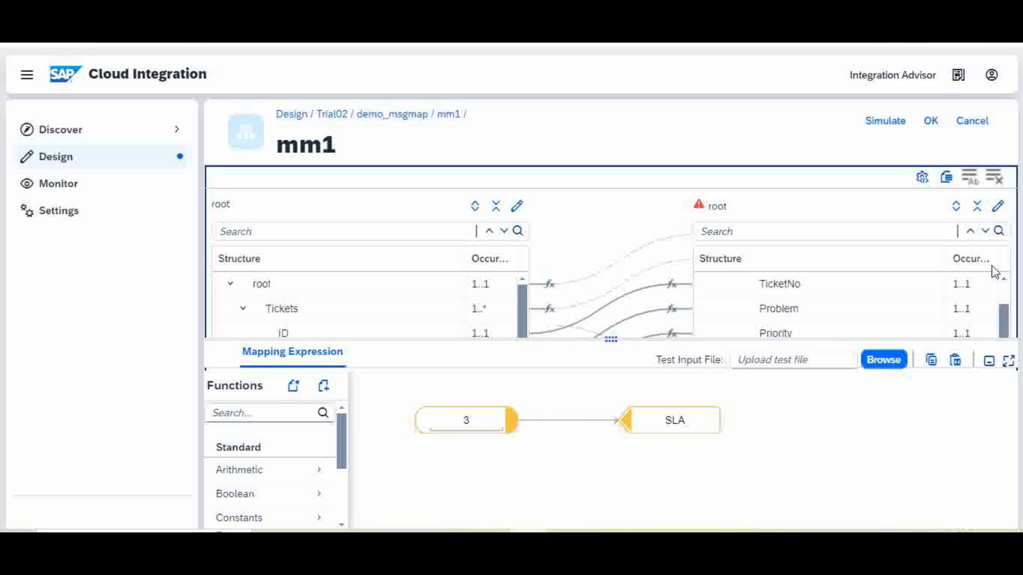
left_click_drag(1004, 323, 1007, 286)
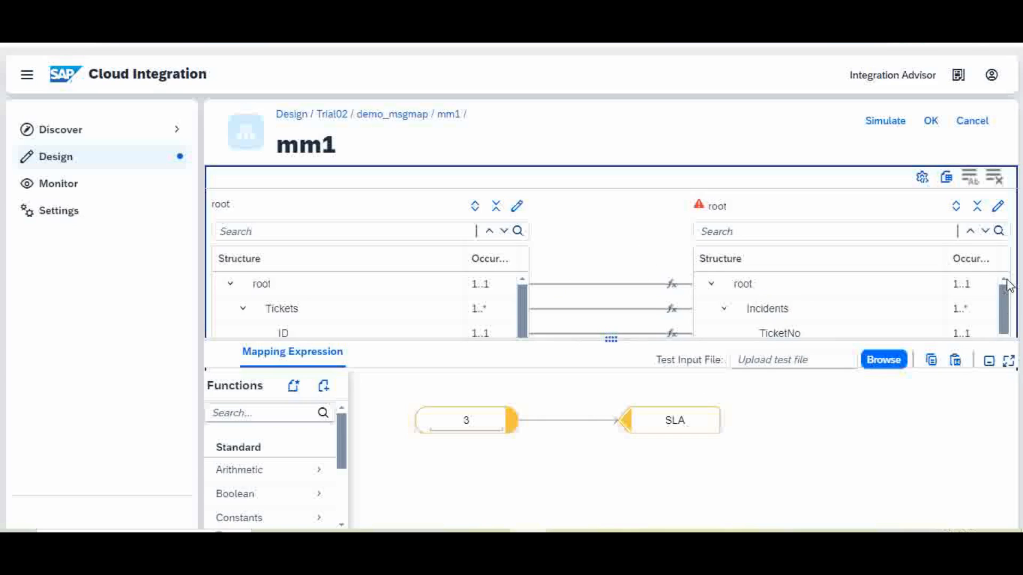
left_click(866, 340)
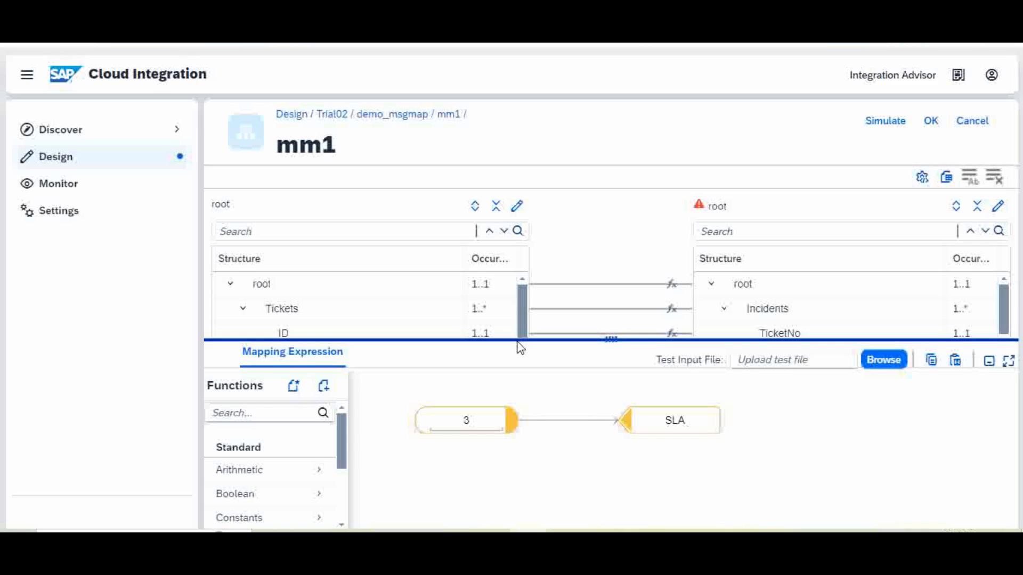
left_click_drag(518, 340, 520, 451)
left_click_drag(1005, 331, 1004, 381)
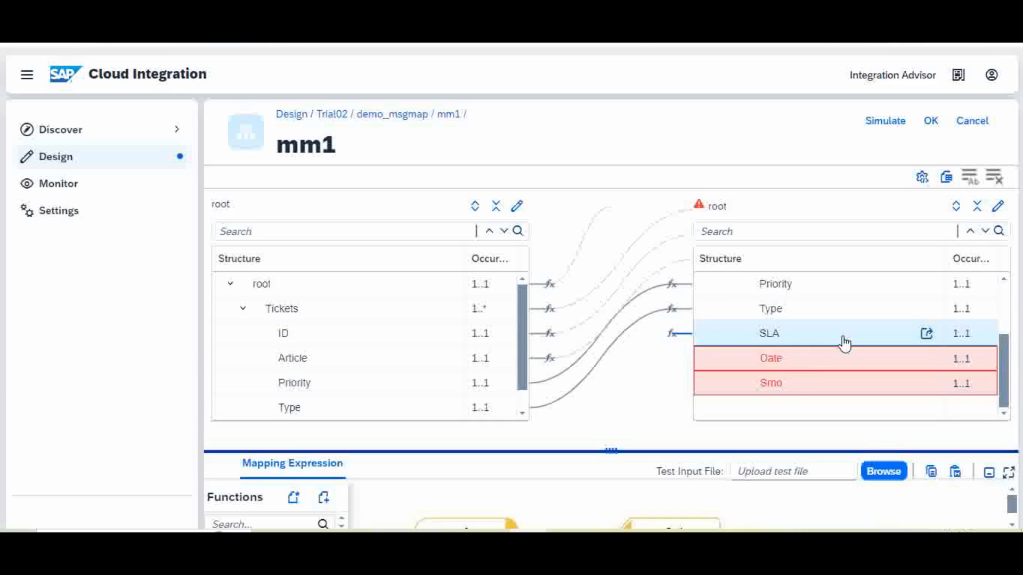
Open the Date field's mapping expression and delete its default Constant node.
mouse_move(930, 368)
left_click(927, 362)
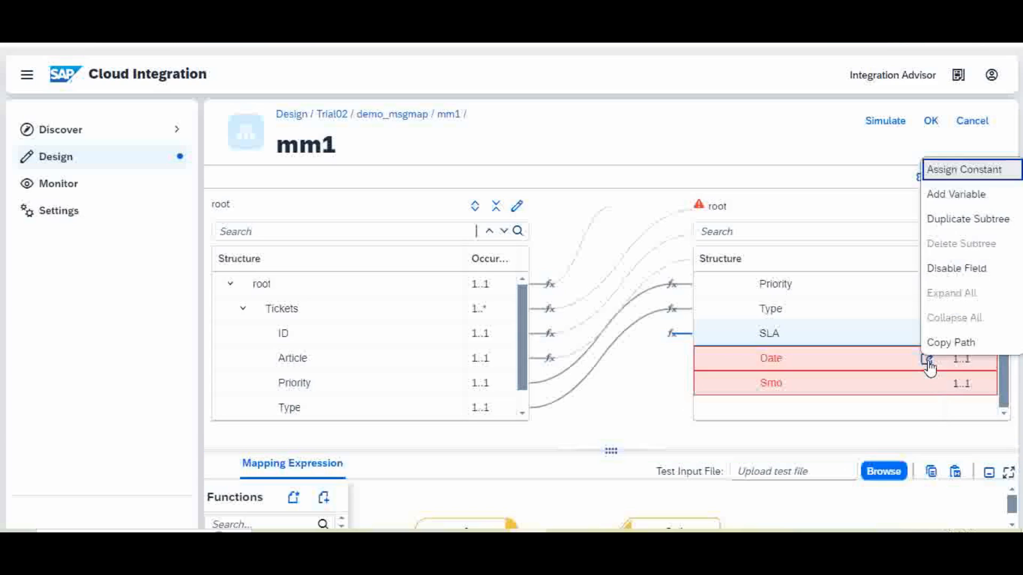
left_click(992, 177)
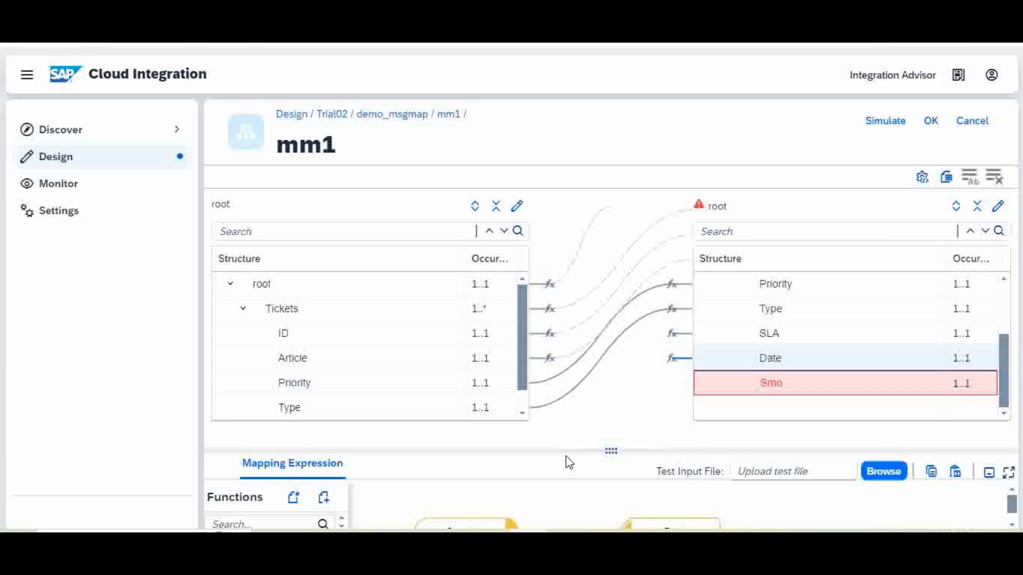
left_click_drag(569, 449, 623, 270)
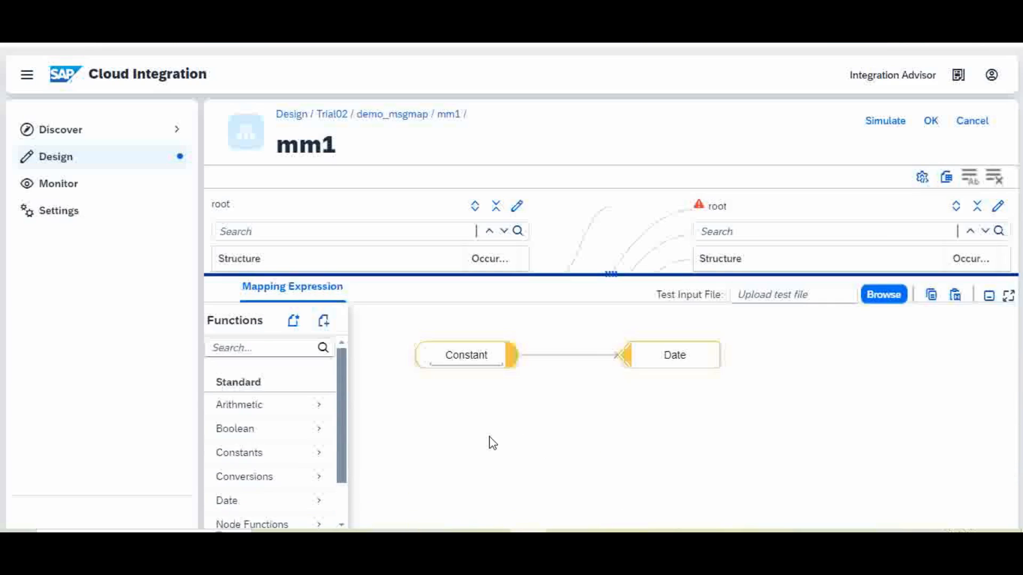
left_click(487, 356)
left_click(563, 450)
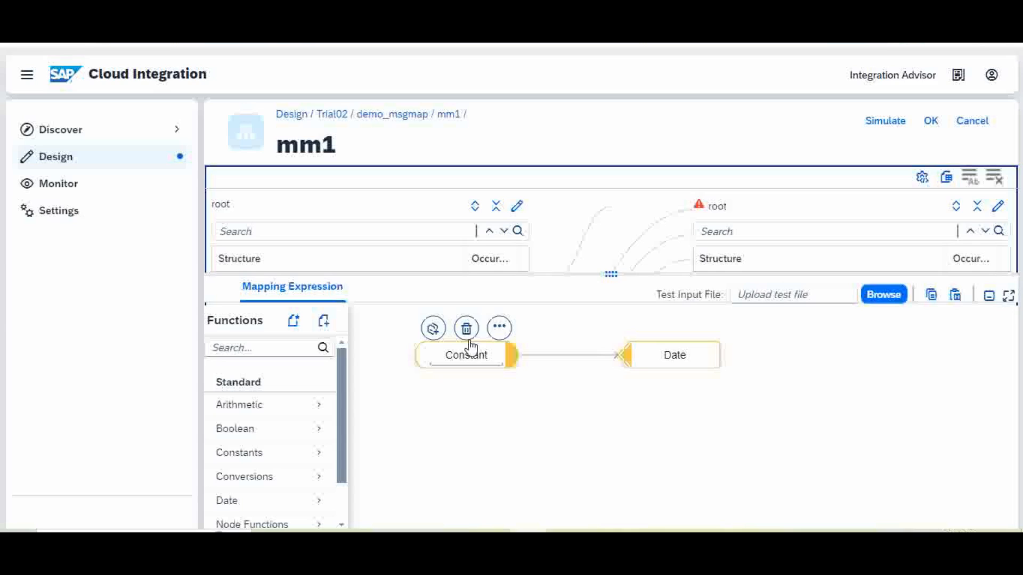
left_click(466, 328)
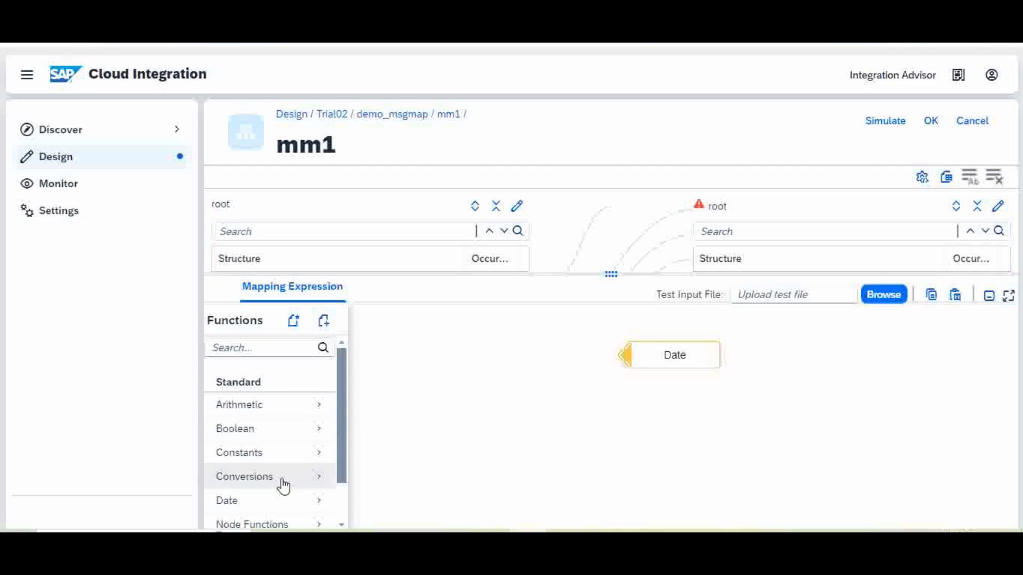
Add a currentDate function (yyyy/MM/dd) and connect it to the Date field.
left_click(313, 508)
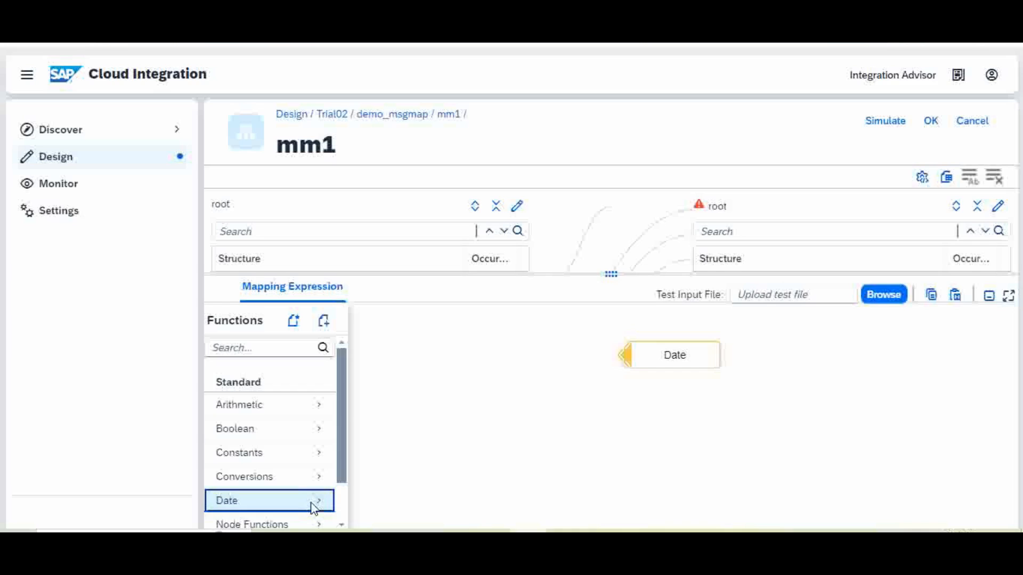
left_click(266, 376)
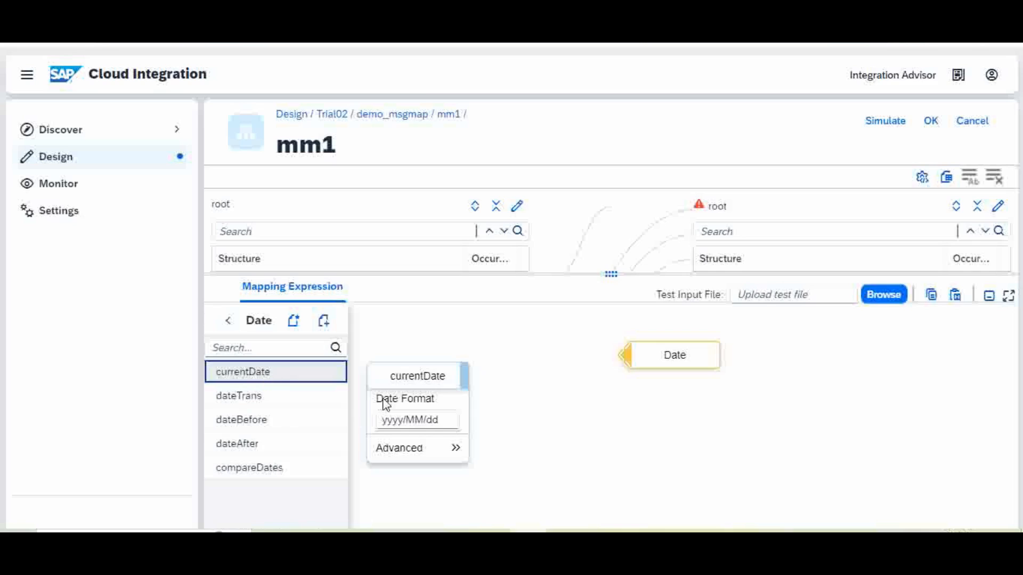
left_click(429, 377)
left_click_drag(464, 385, 638, 355)
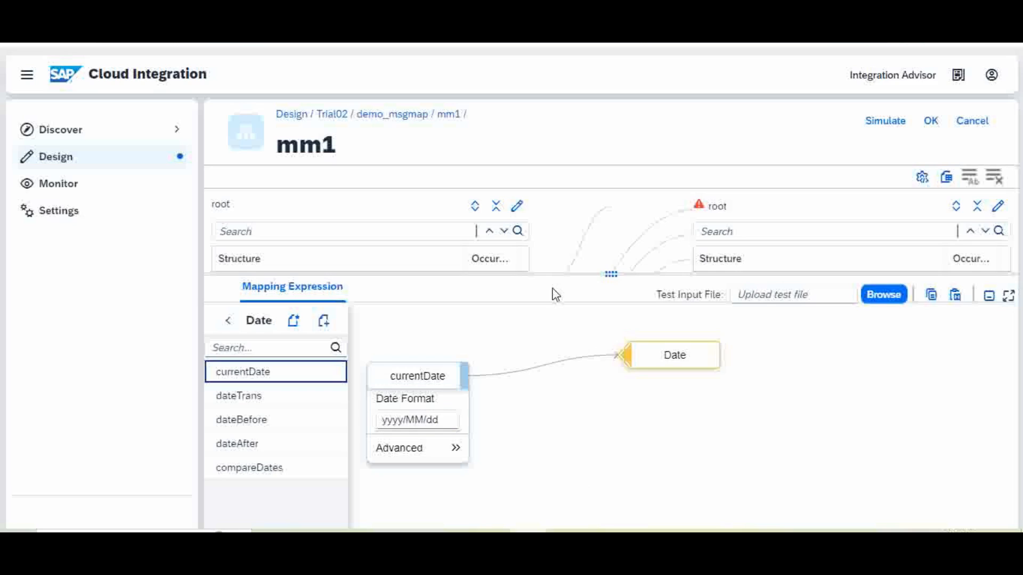
left_click_drag(550, 271, 538, 454)
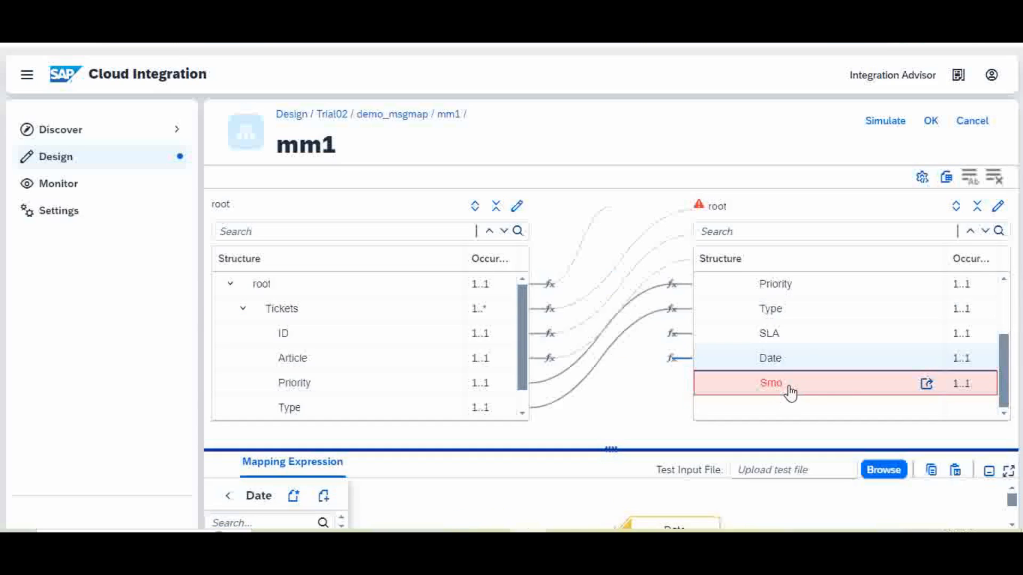
Open the Smo field's mapping expression and remove its default Constant node.
left_click(927, 385)
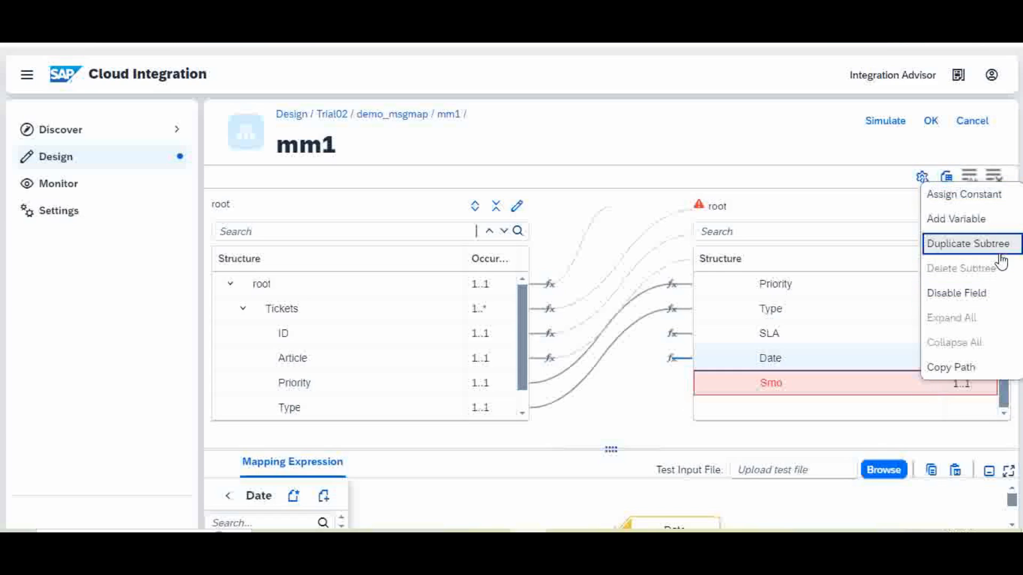
left_click(975, 195)
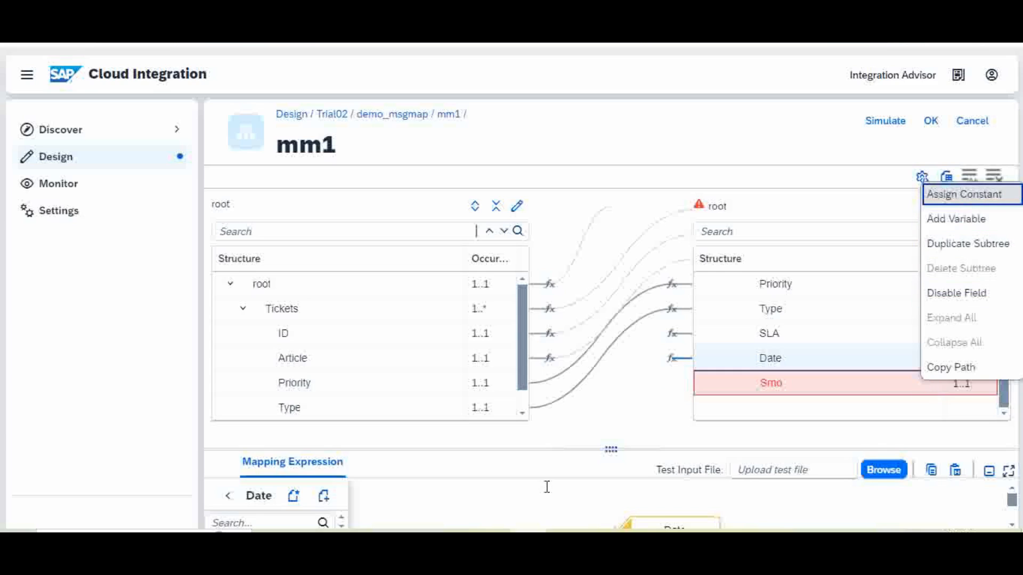
left_click_drag(529, 447, 546, 392)
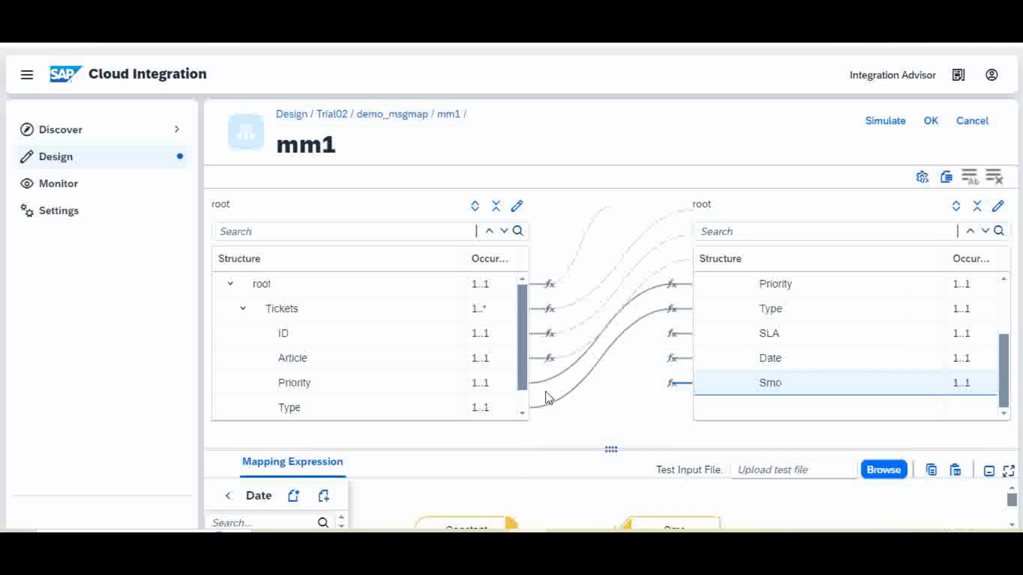
left_click_drag(583, 271, 584, 274)
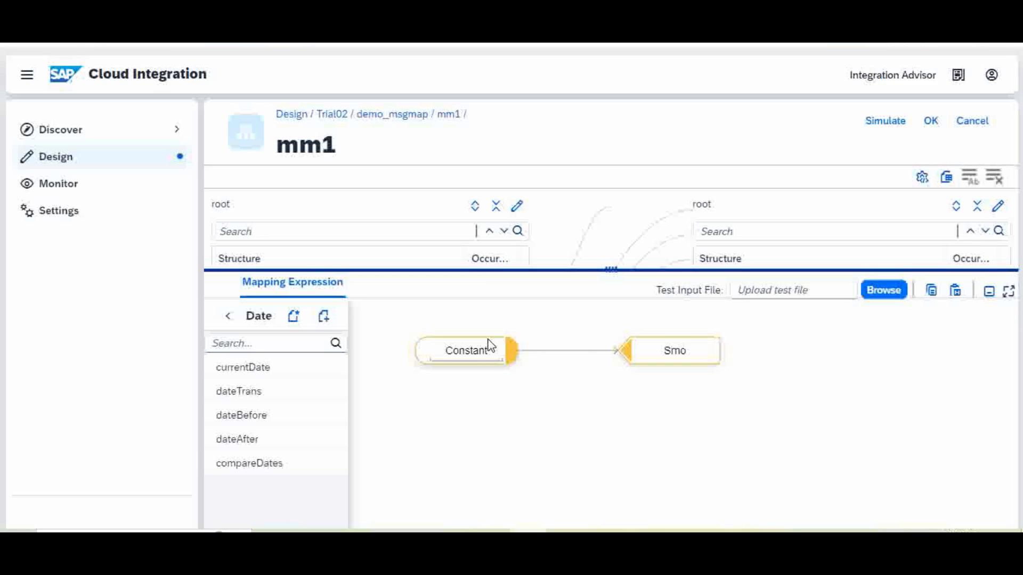
double_click(490, 347)
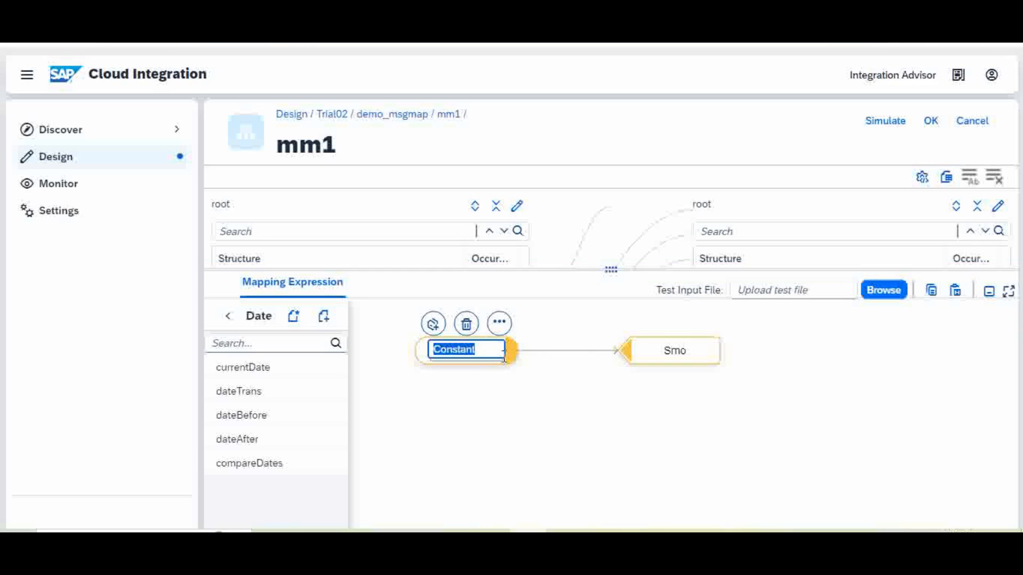
left_click(489, 347)
key("Return")
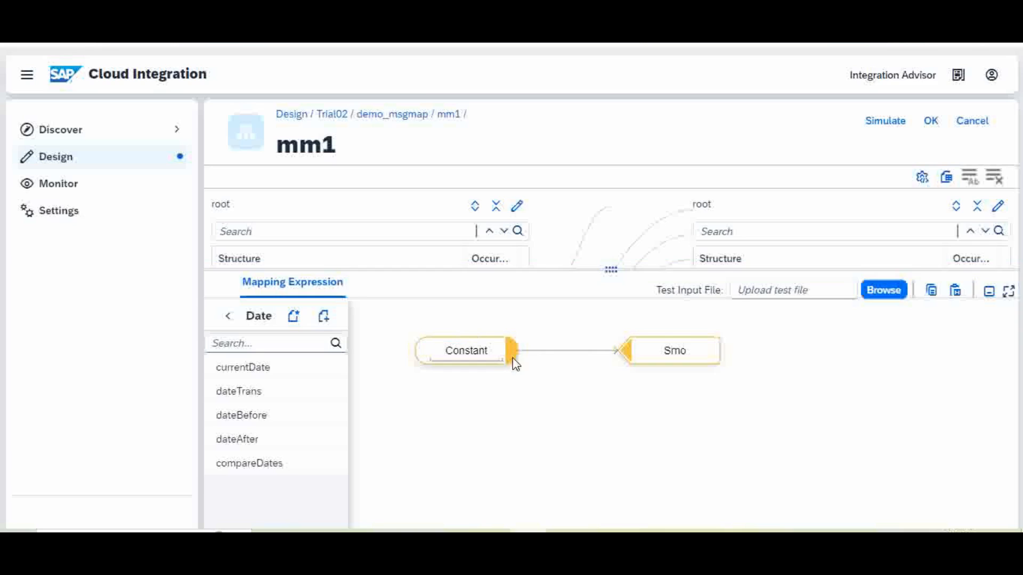
left_click(488, 341)
left_click(467, 322)
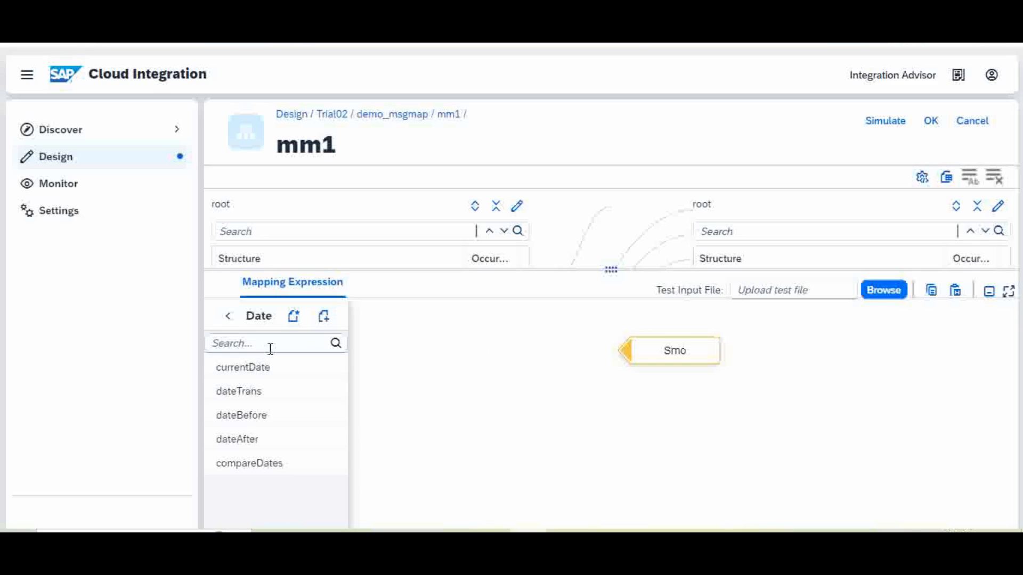
Add an Arithmetic counter function (start 1, increment 1) and connect it to Smo.
left_click(227, 320)
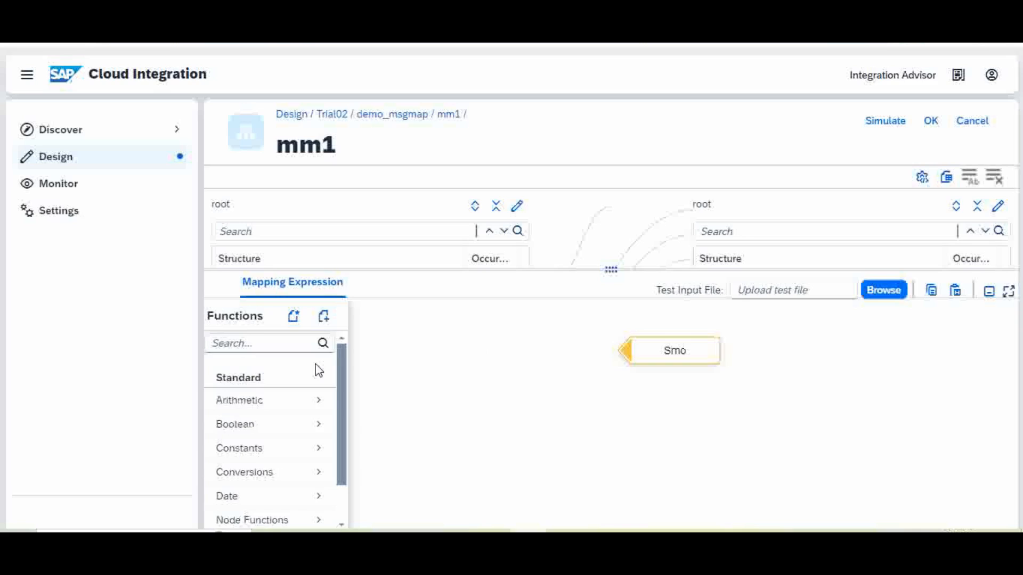
scroll(337, 430, "down", 2)
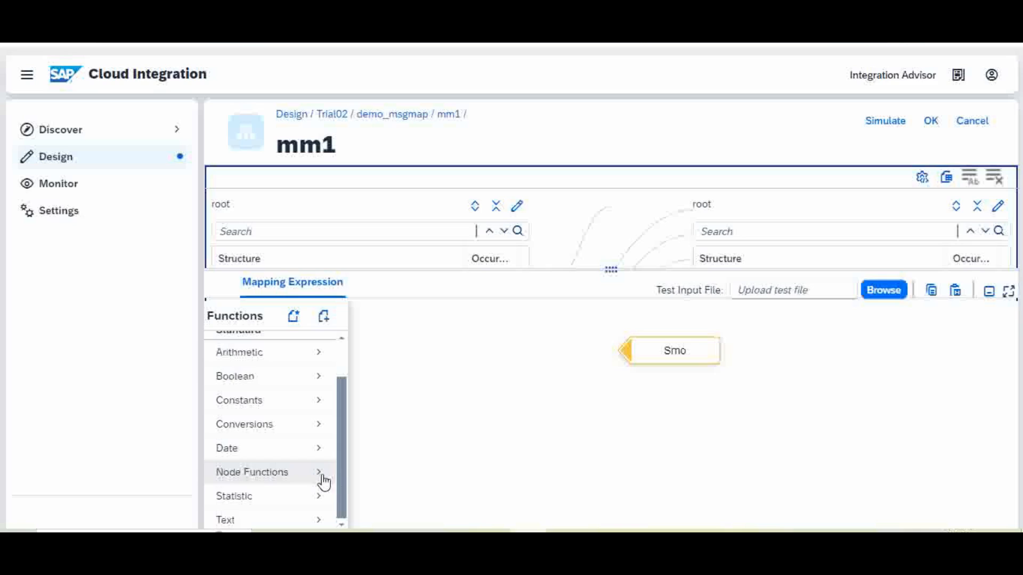
left_click(323, 431)
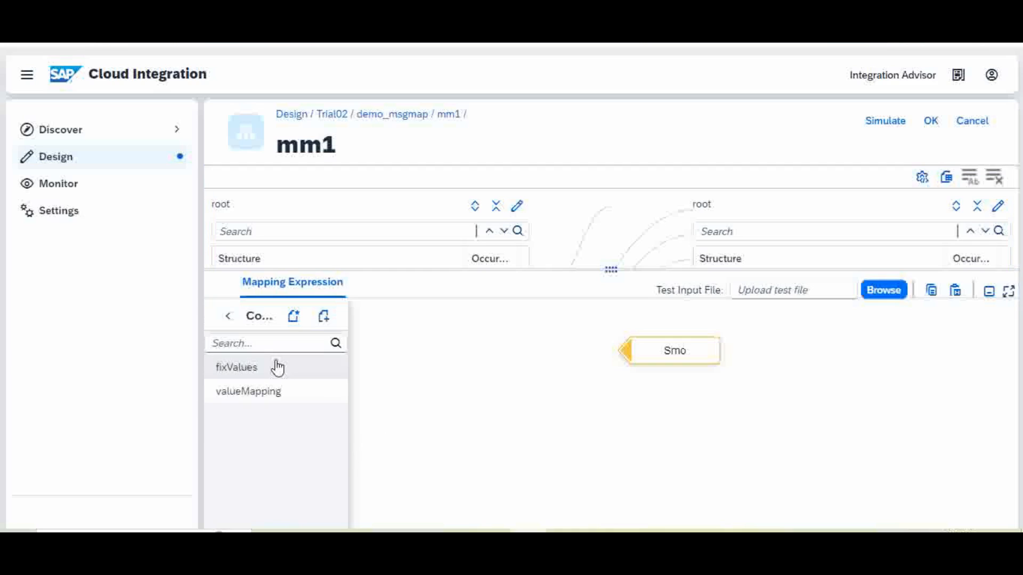
left_click(228, 316)
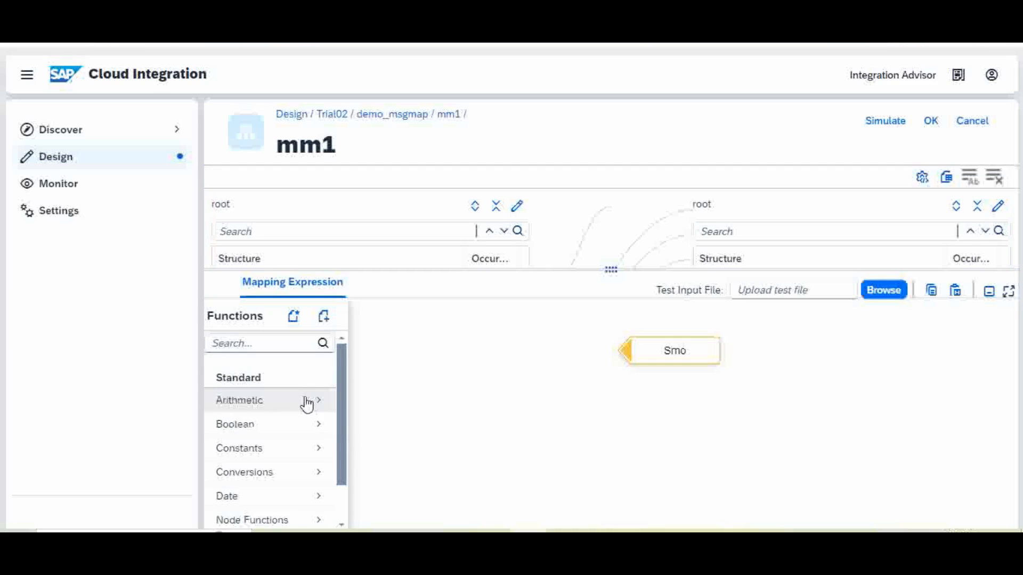
left_click(321, 411)
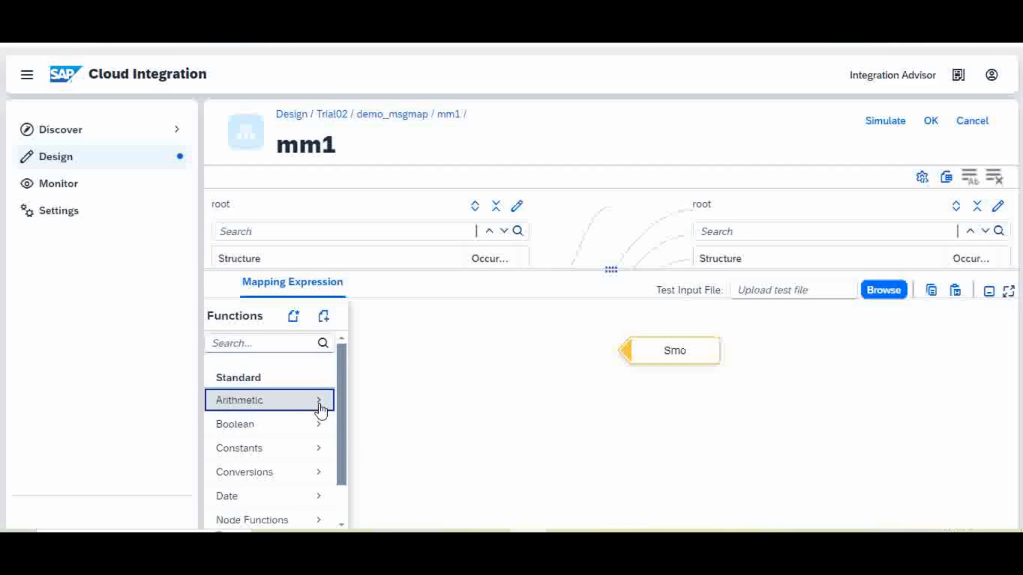
left_click_drag(341, 389, 327, 493)
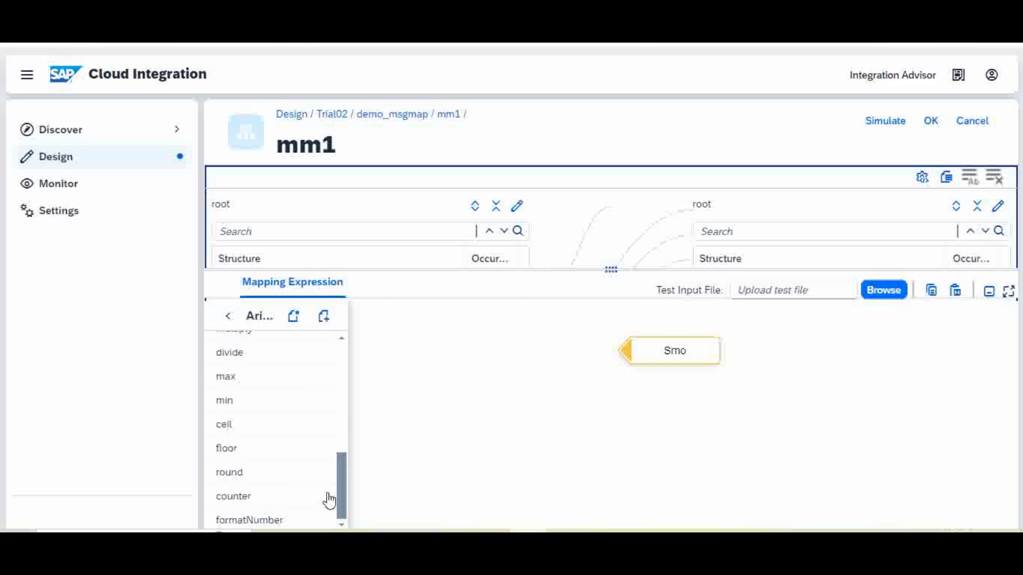
left_click(274, 500)
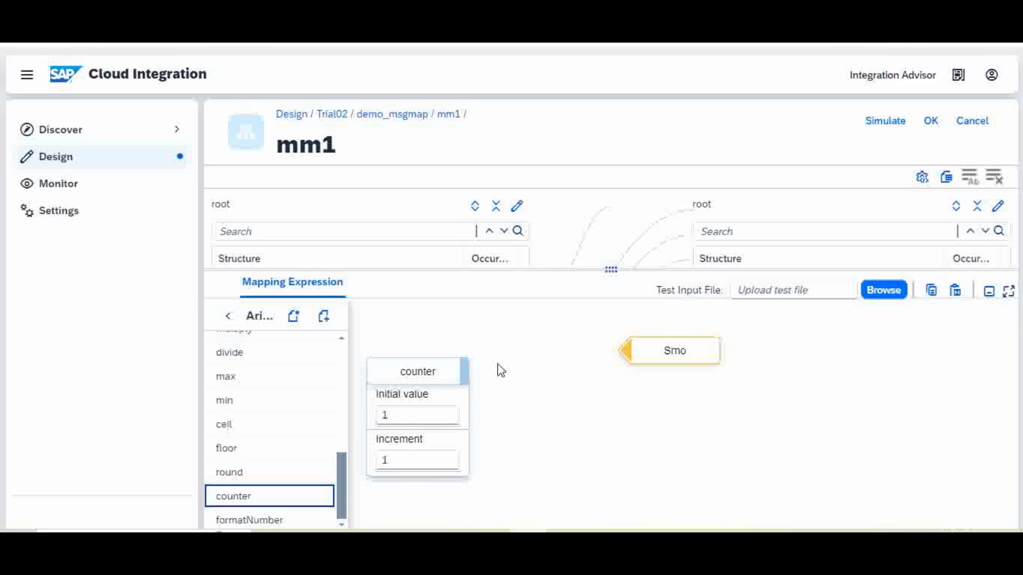
left_click_drag(466, 378, 634, 358)
left_click_drag(589, 271, 580, 445)
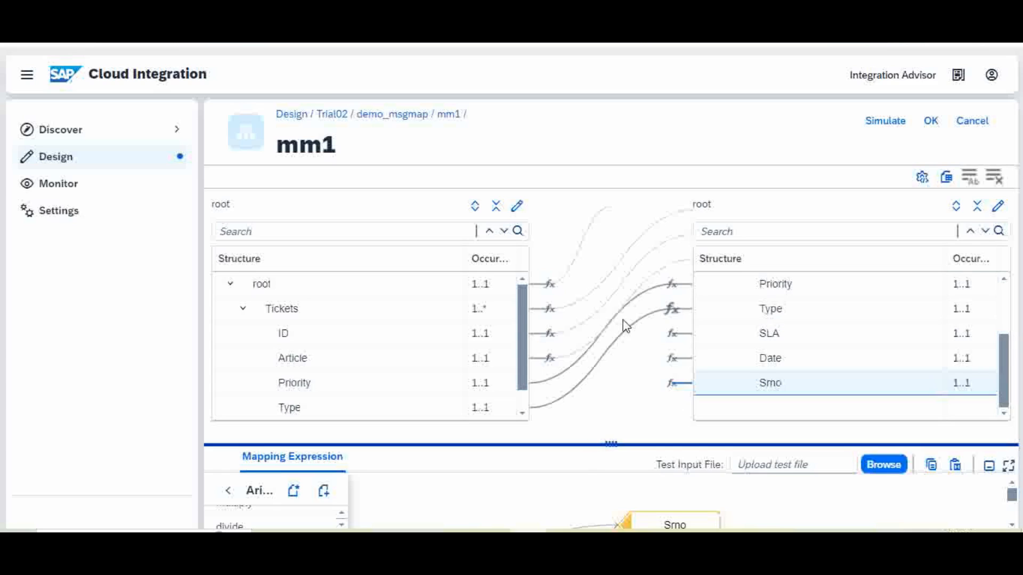
Review mm1's field links across both structure trees and launch the mapping simulation.
left_click_drag(1004, 361, 959, 309)
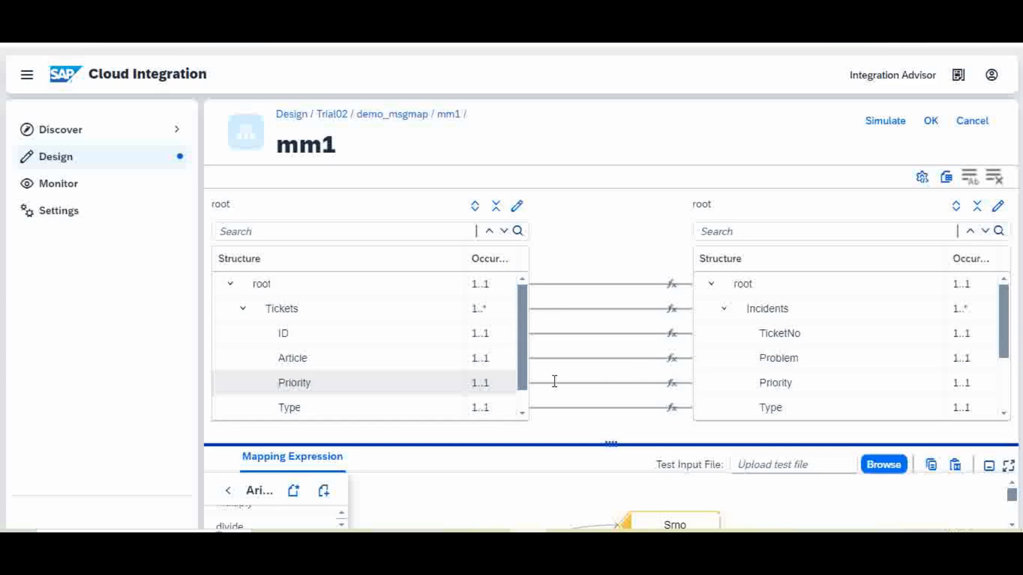
left_click_drag(524, 373, 523, 407)
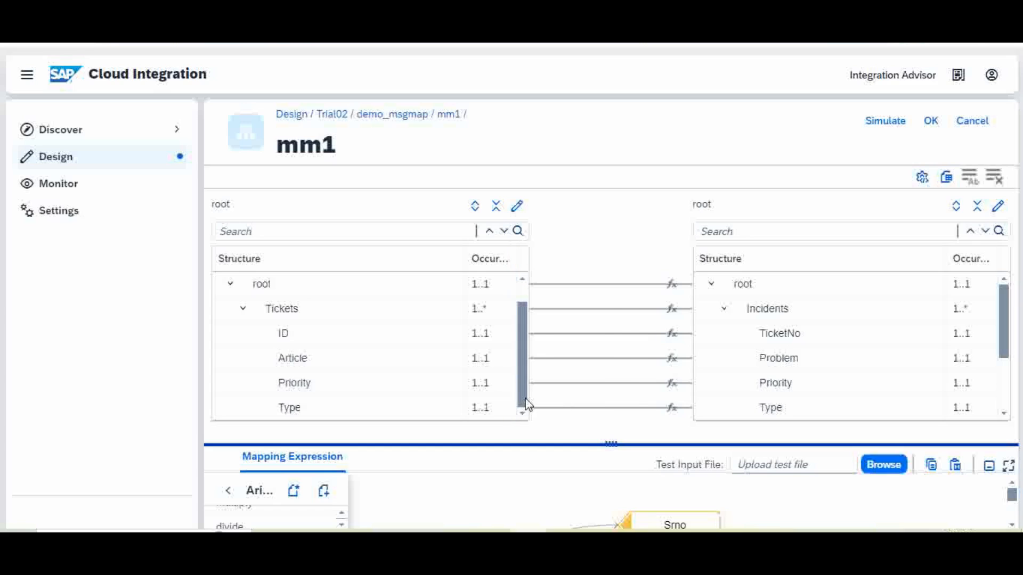
left_click_drag(1005, 341, 1005, 392)
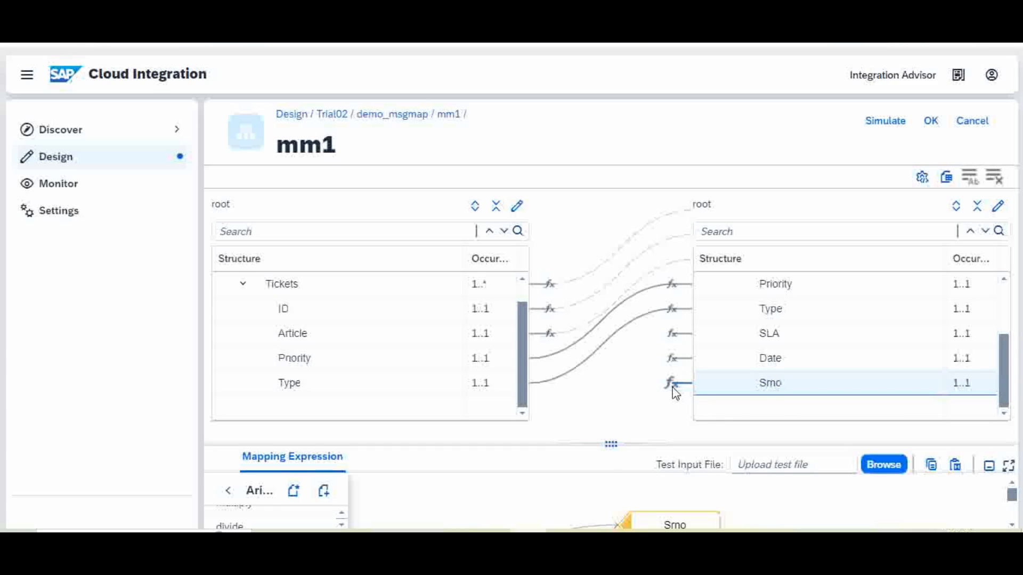
left_click_drag(622, 445, 659, 453)
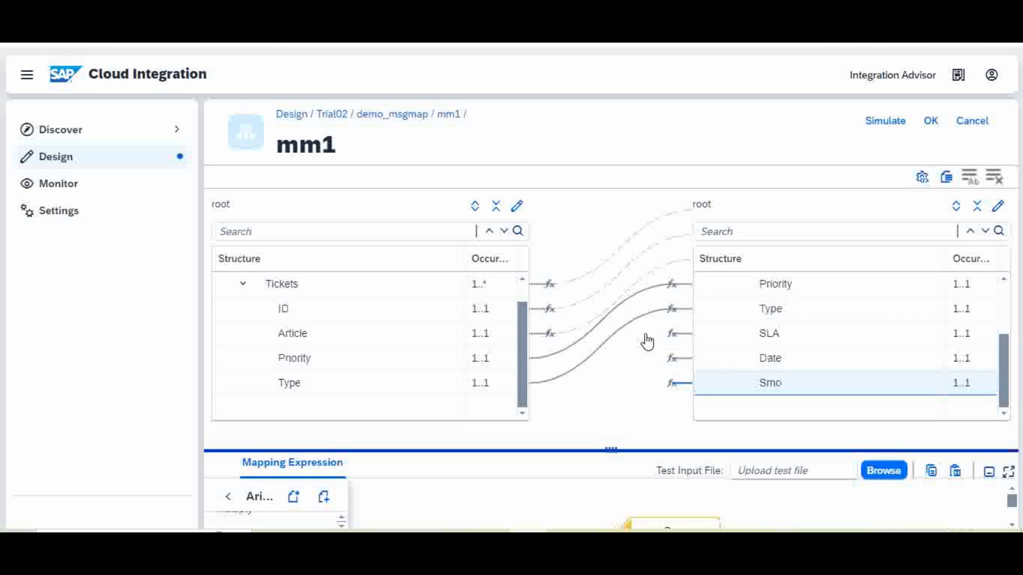
left_click(889, 124)
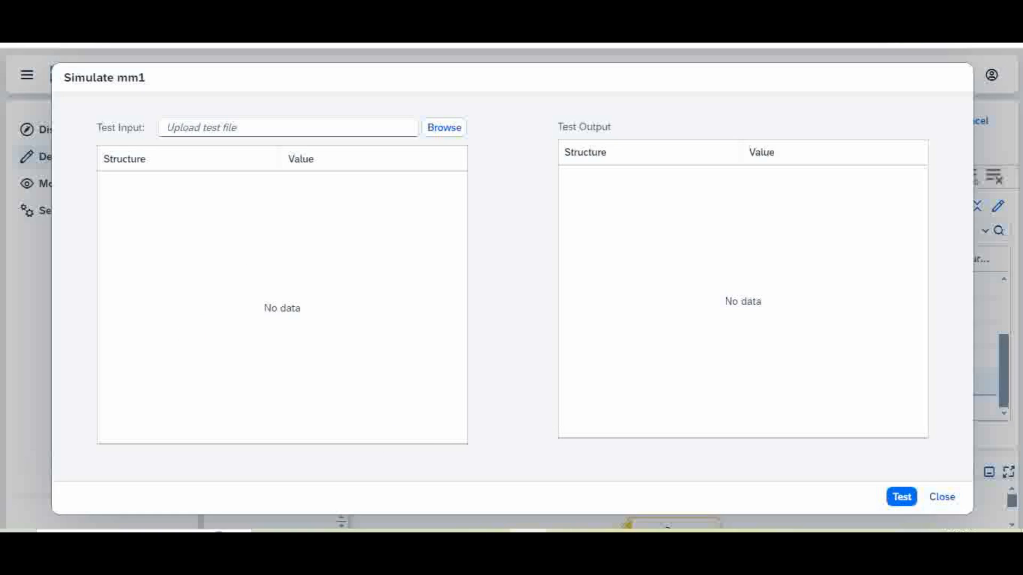
Load input.xml as the test input, run the test and dismiss the resulting error.
left_click(451, 135)
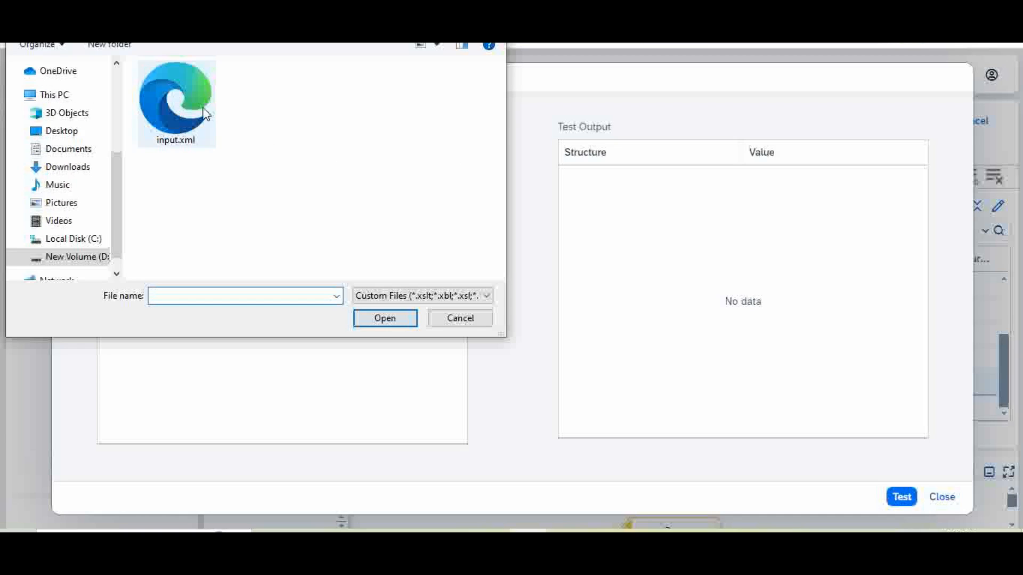
double_click(182, 86)
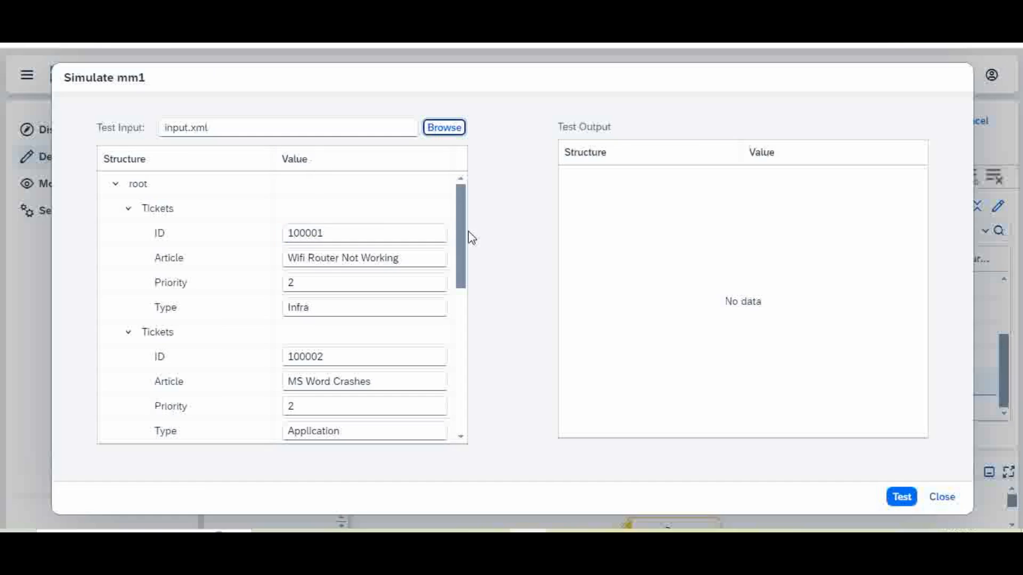
left_click(904, 499)
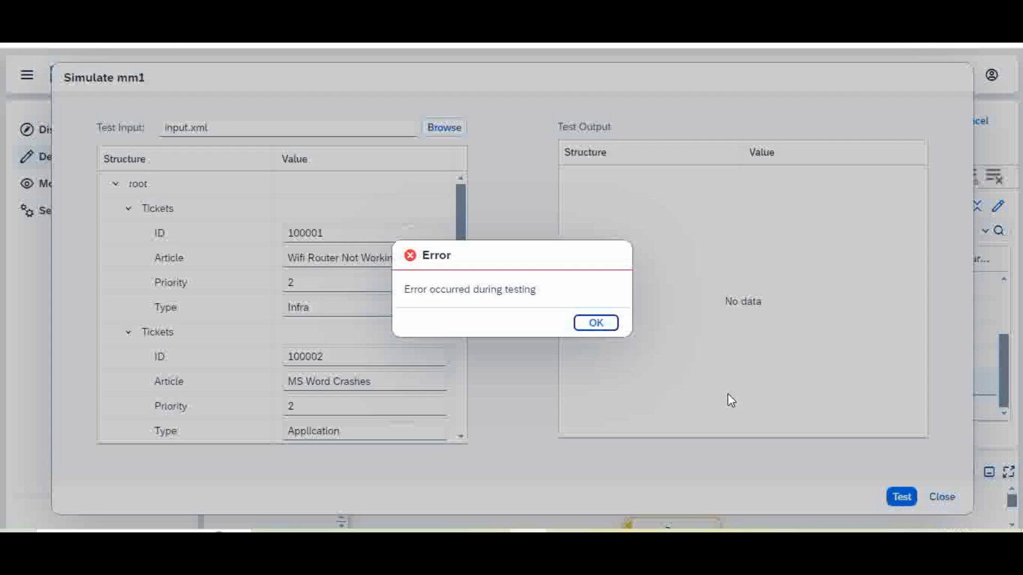
left_click(596, 323)
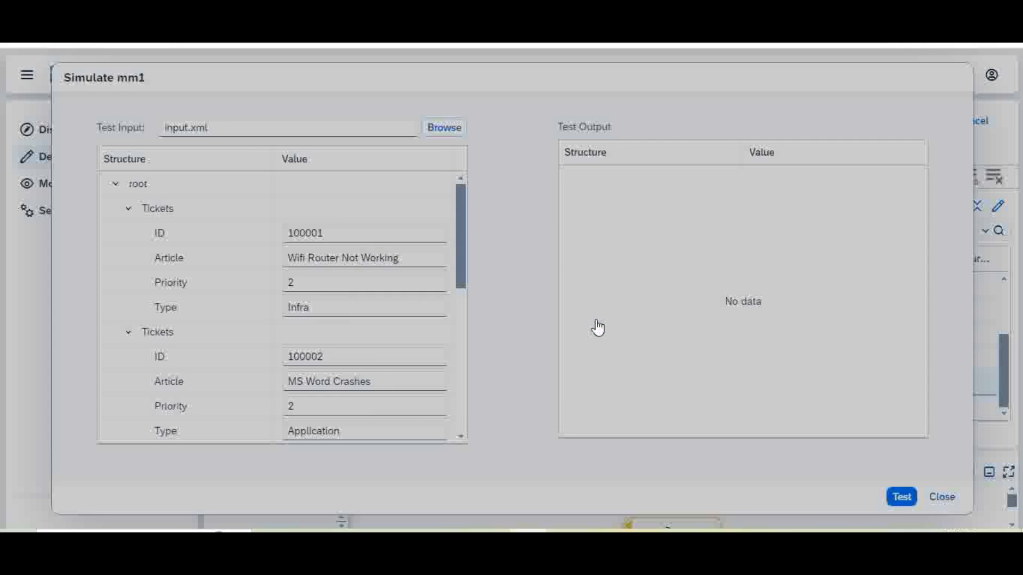
Rerun the test with input.xml, acknowledge the repeated error and close the Simulate window.
left_click(461, 399)
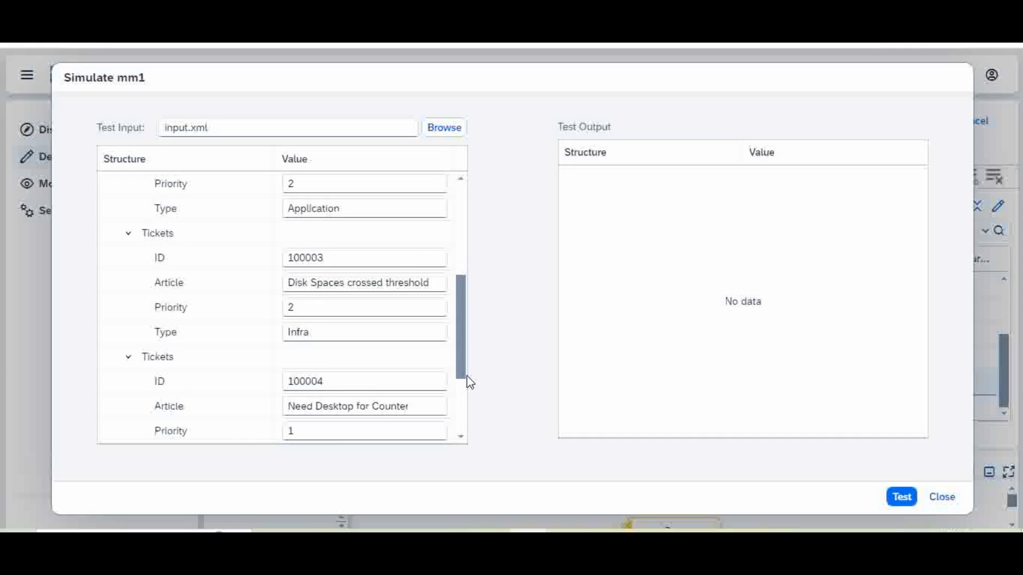
left_click_drag(465, 374, 473, 429)
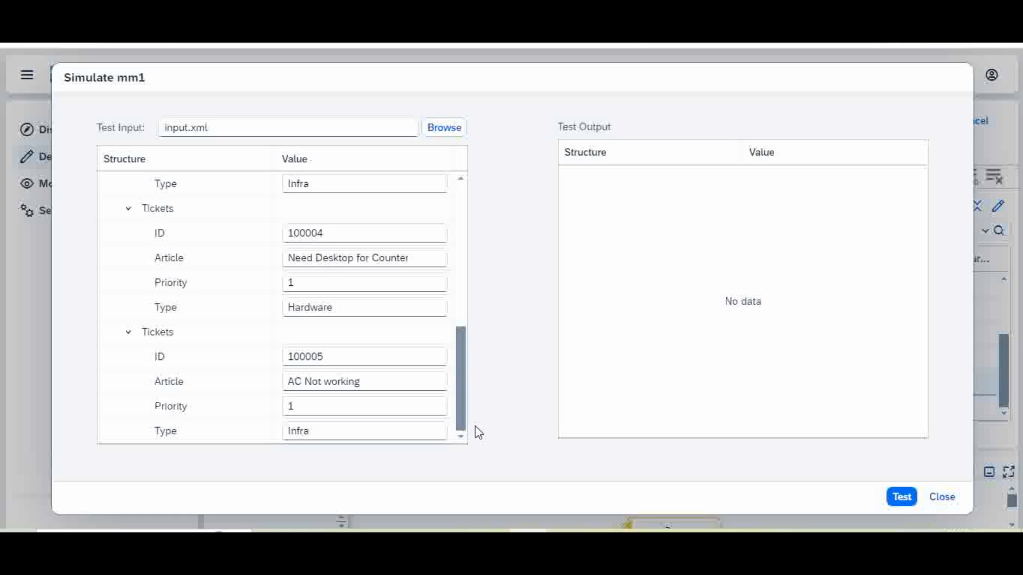
left_click(752, 299)
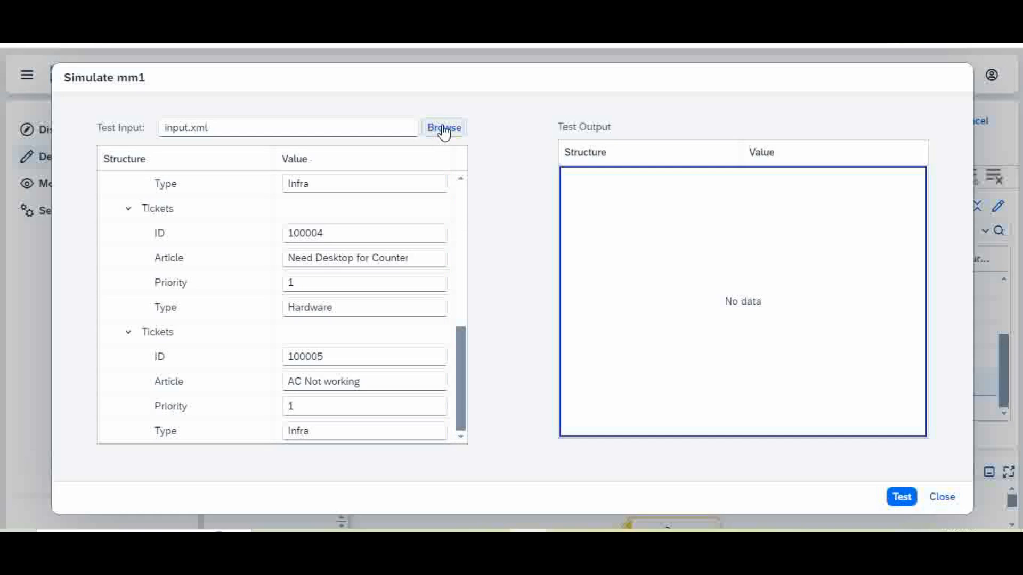
scroll(464, 257, "up", 10)
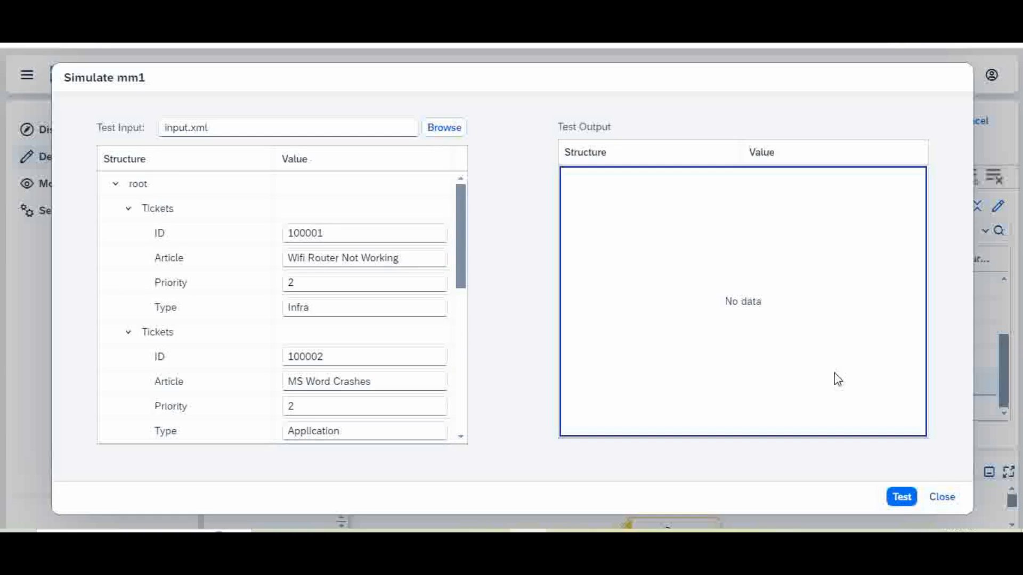
left_click(900, 498)
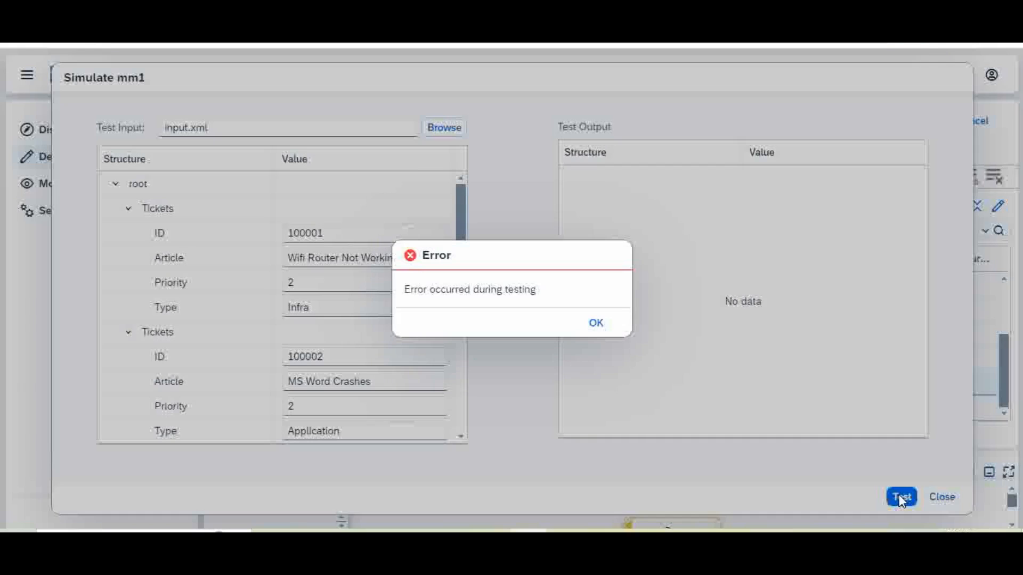
left_click(588, 327)
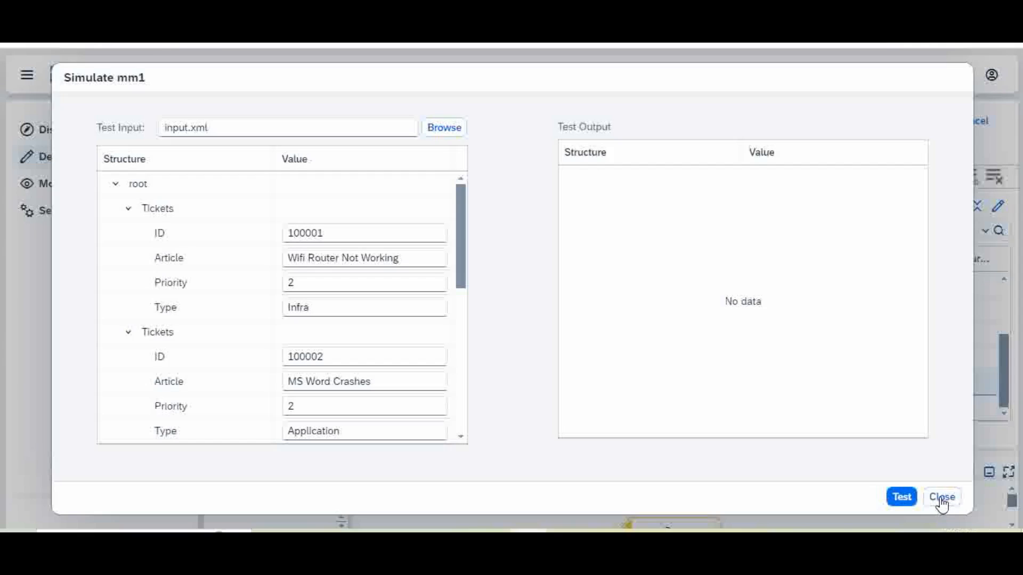
left_click(942, 497)
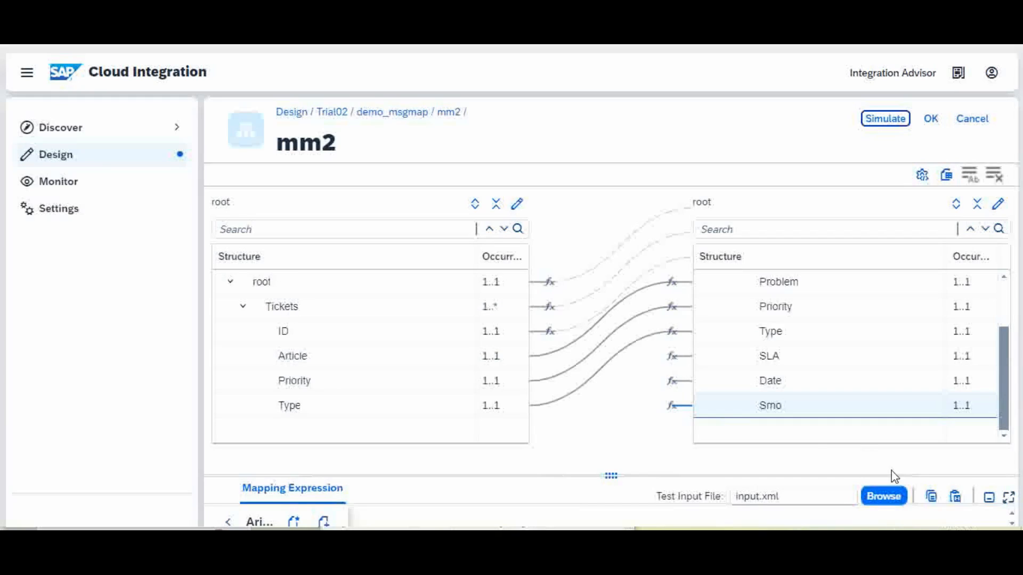
Scroll the mm2 target tree and select SLA, which is mapped from the constant 3.
mouse_move(610, 476)
left_mouse_down()
mouse_move(612, 463)
mouse_move(611, 482)
left_mouse_up()
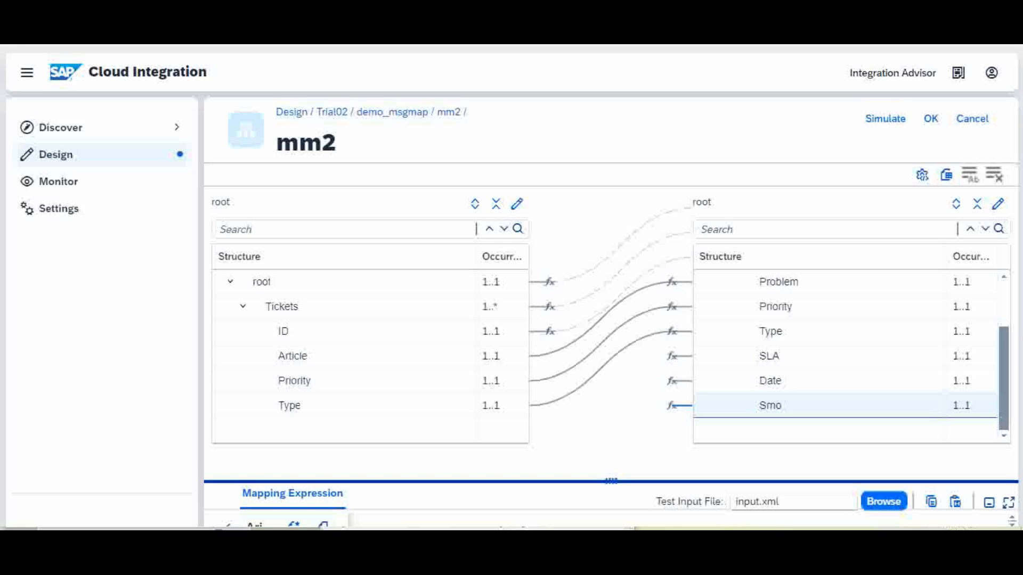
left_click(1004, 308)
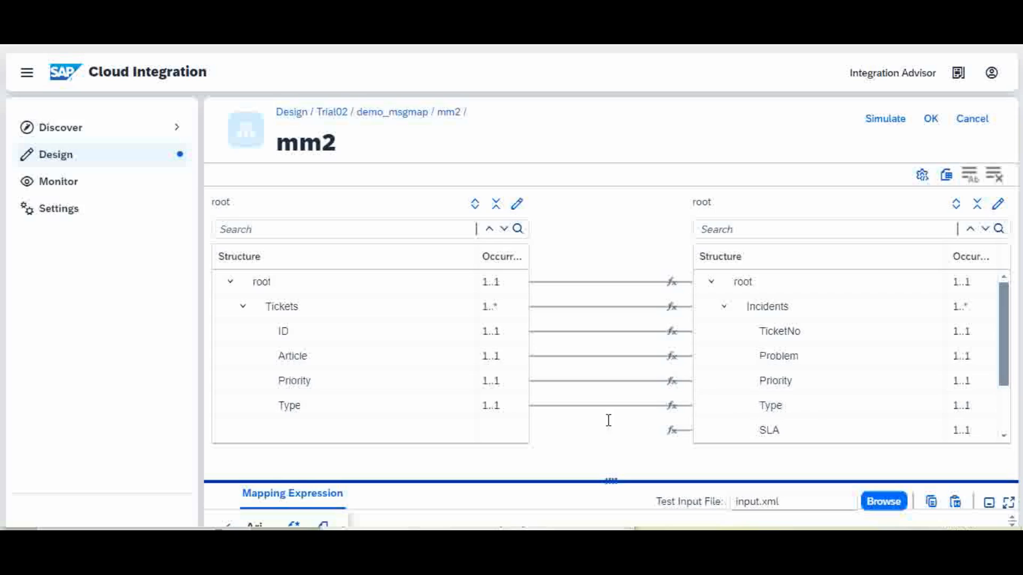
scroll(1007, 446, "down", 3)
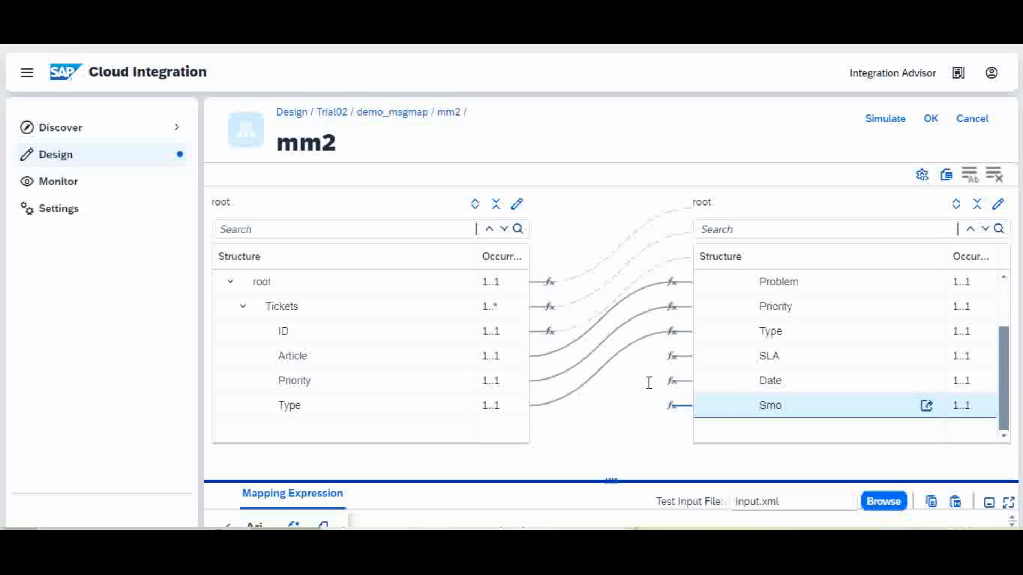
left_click(673, 357)
Inspect the mm2 mappings of the SLA, Date and Smo target fields in the expression area.
left_click_drag(529, 483, 568, 297)
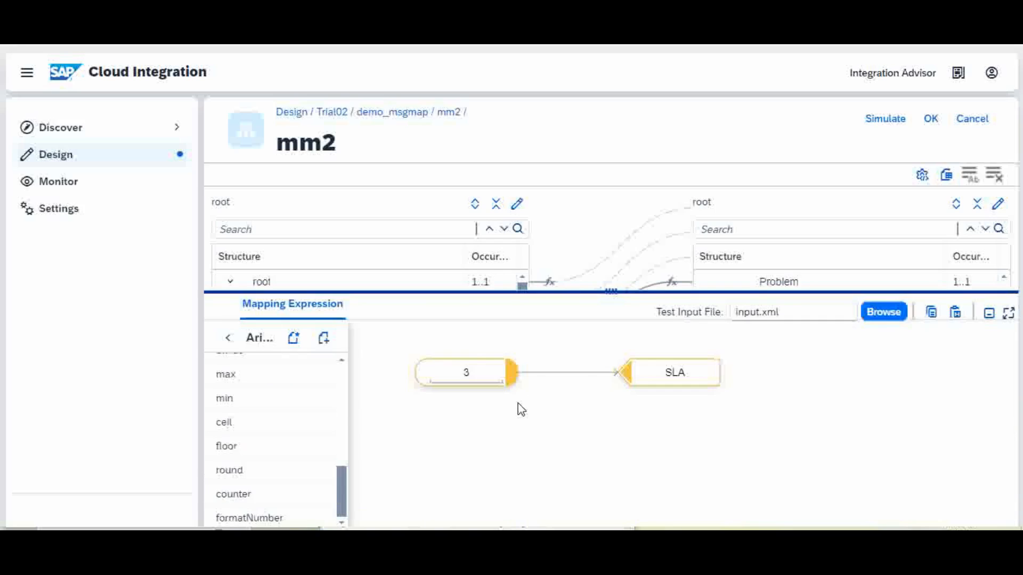
left_click_drag(596, 293, 606, 453)
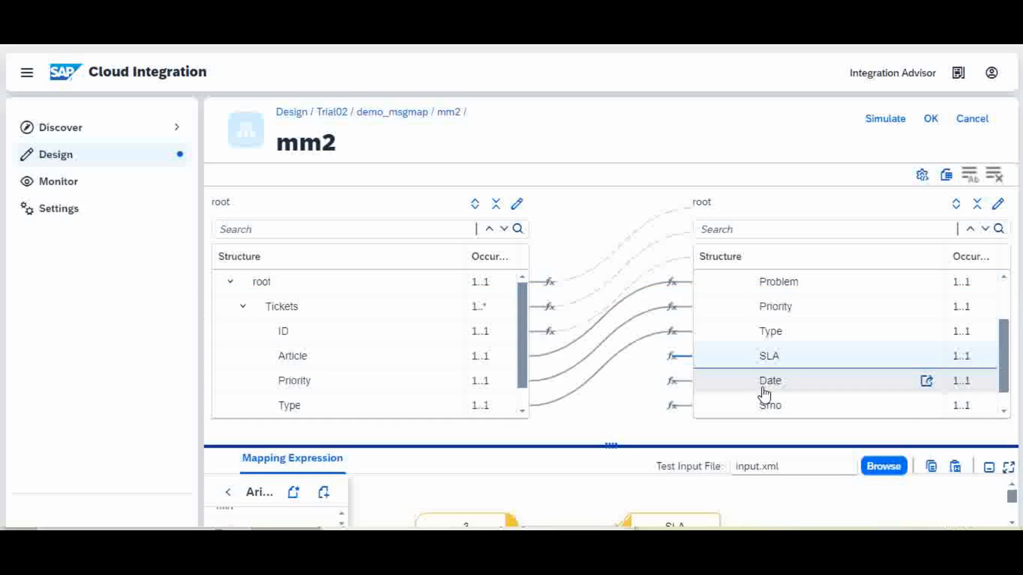
left_click(672, 384)
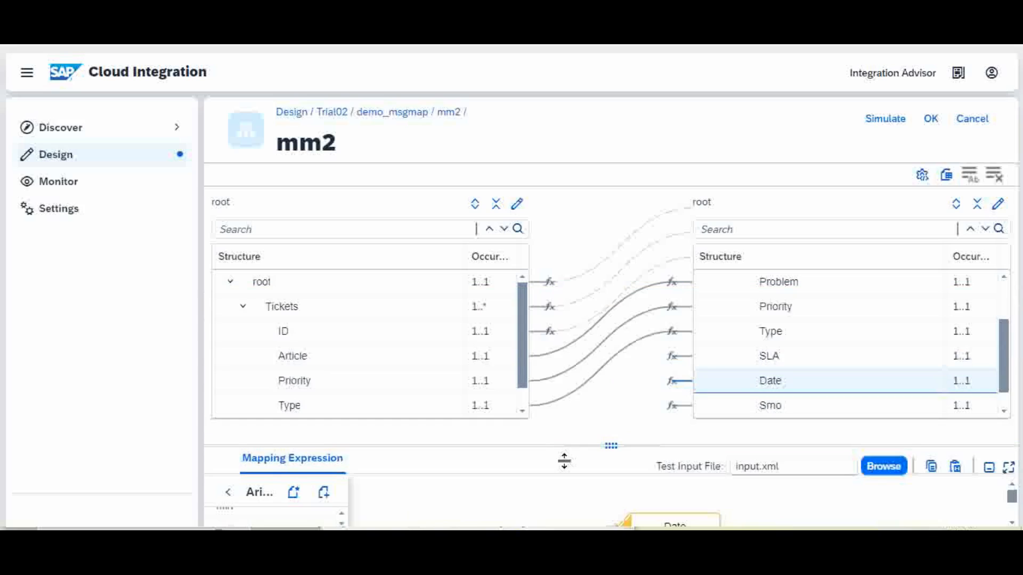
left_click_drag(566, 446, 596, 291)
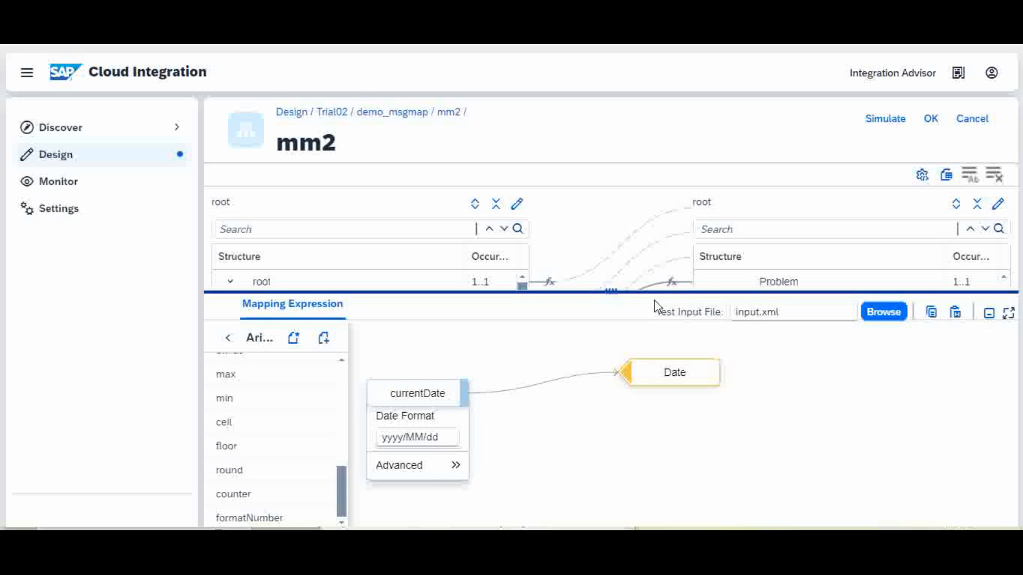
left_click_drag(609, 290, 605, 441)
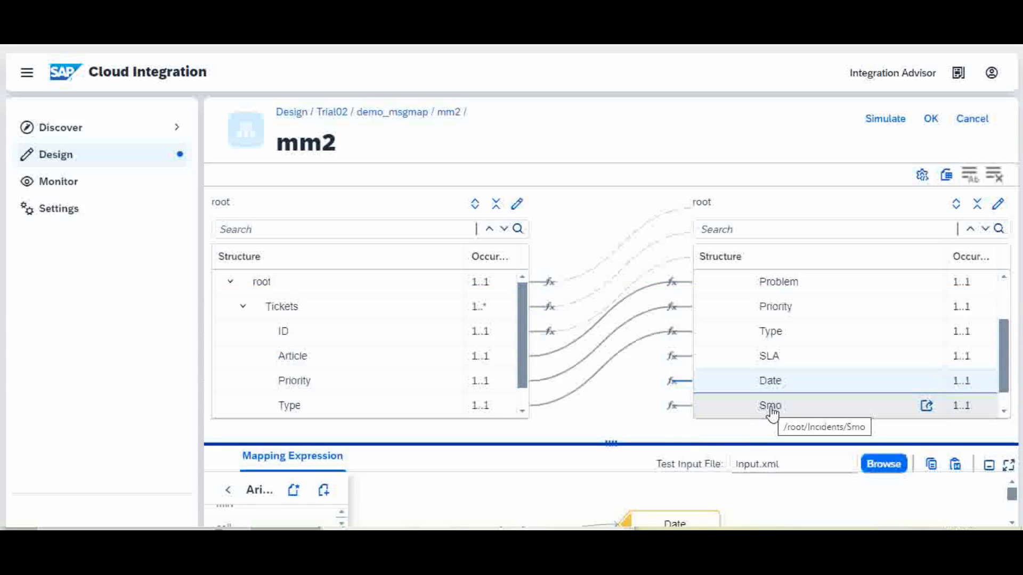
left_click(670, 407)
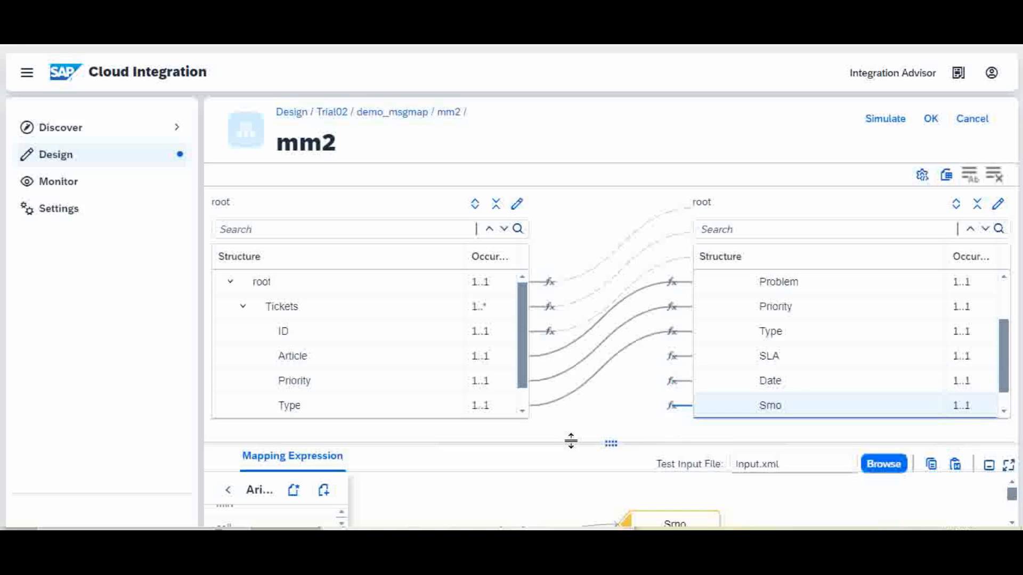
left_click_drag(571, 441, 576, 373)
left_click_drag(583, 225, 583, 227)
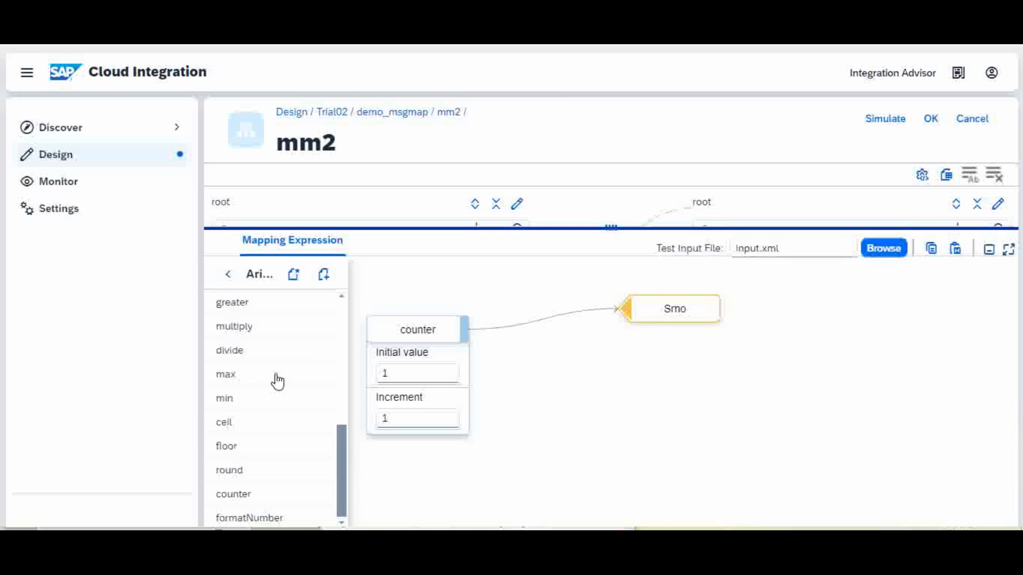
Go back to the function categories and enlarge the mm2 source and target trees.
left_click(226, 276)
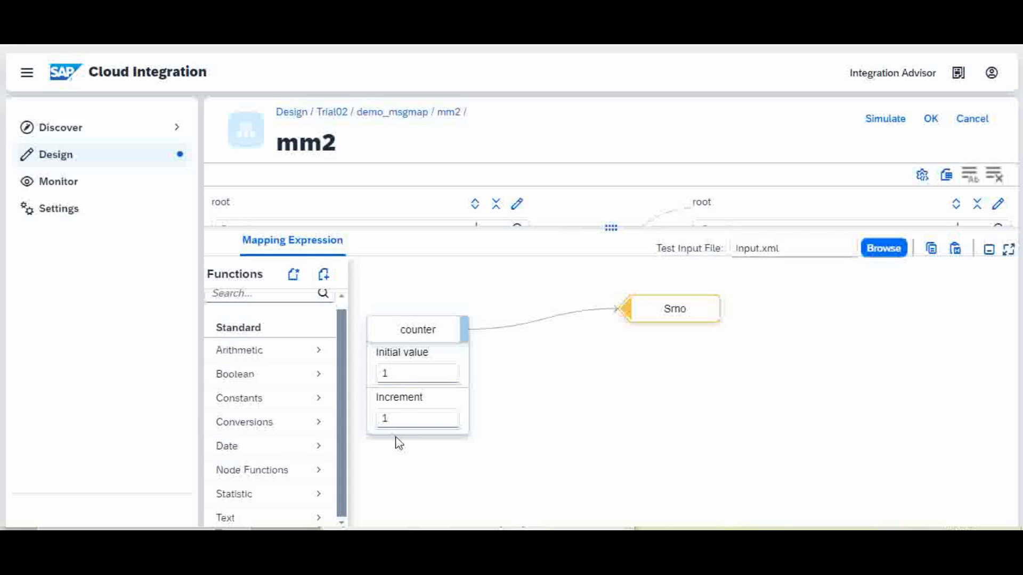
mouse_move(641, 317)
left_click_drag(611, 229, 612, 457)
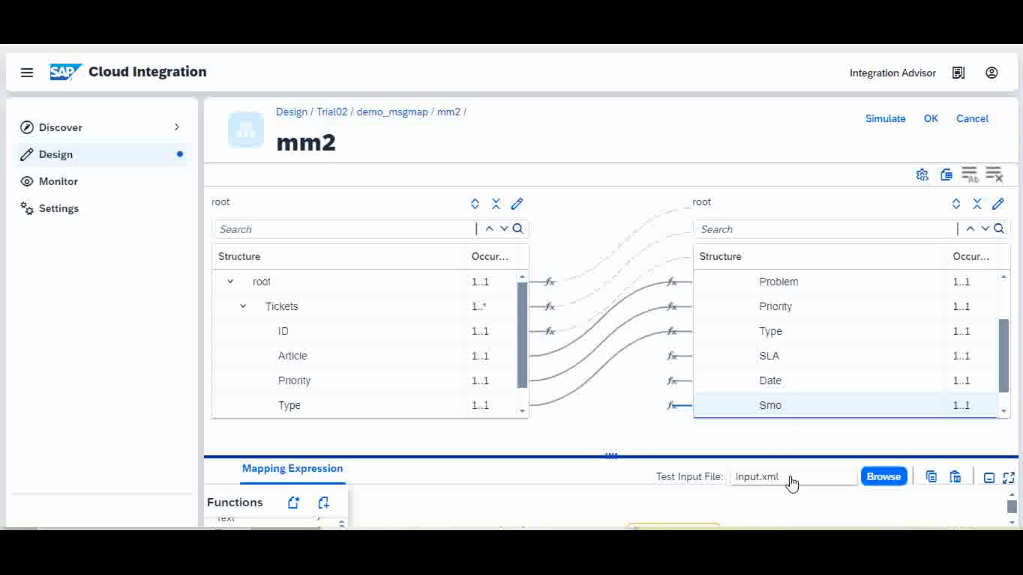
Cancel the test input file picker without choosing a file, and open Simulate mm2.
left_click(876, 480)
left_click(876, 480)
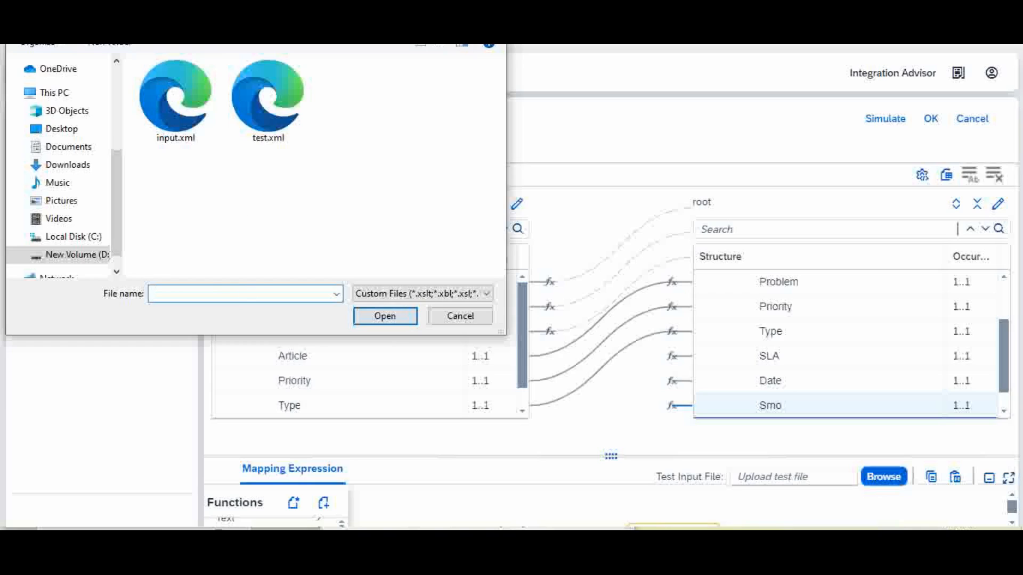
left_click(460, 316)
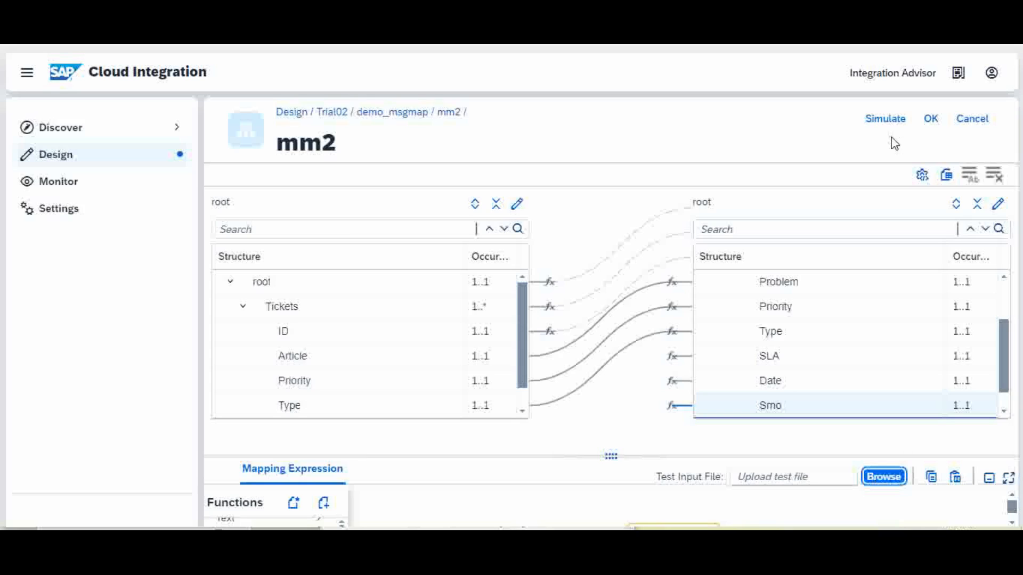
left_click(886, 123)
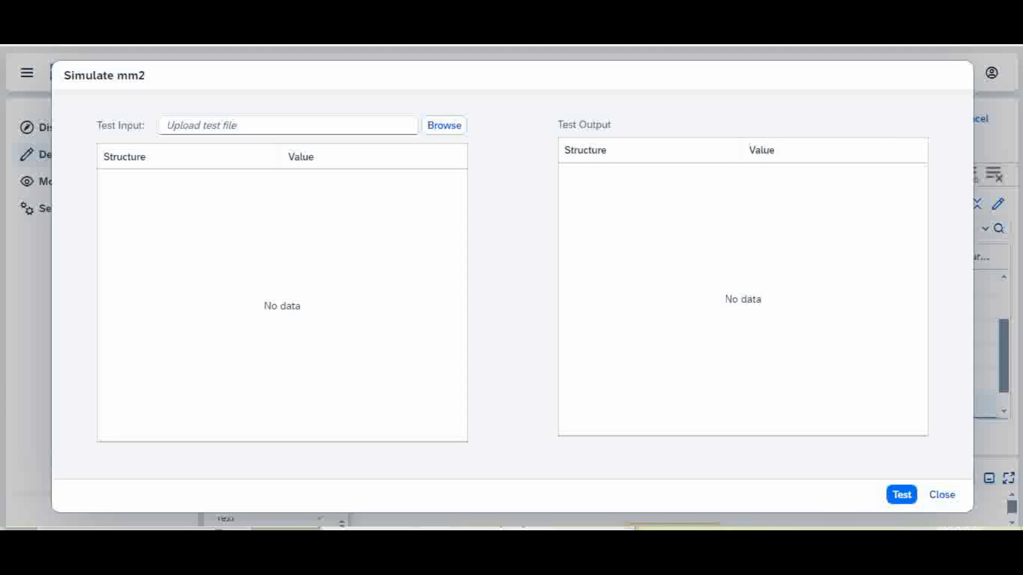
Load test.xml as the Simulate mm2 input, showing Tickets 100001 and 100002.
left_click(450, 128)
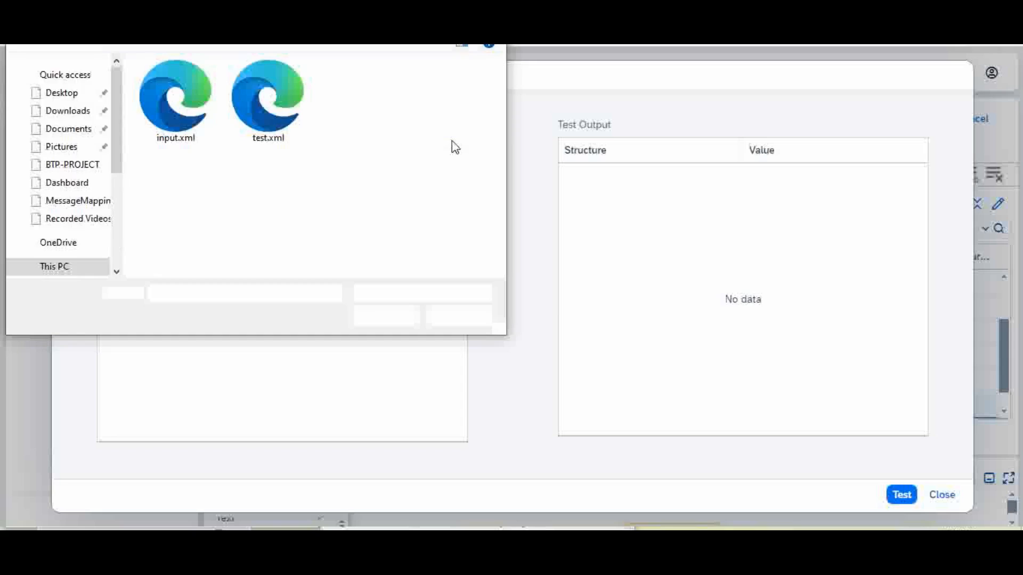
left_click(258, 106)
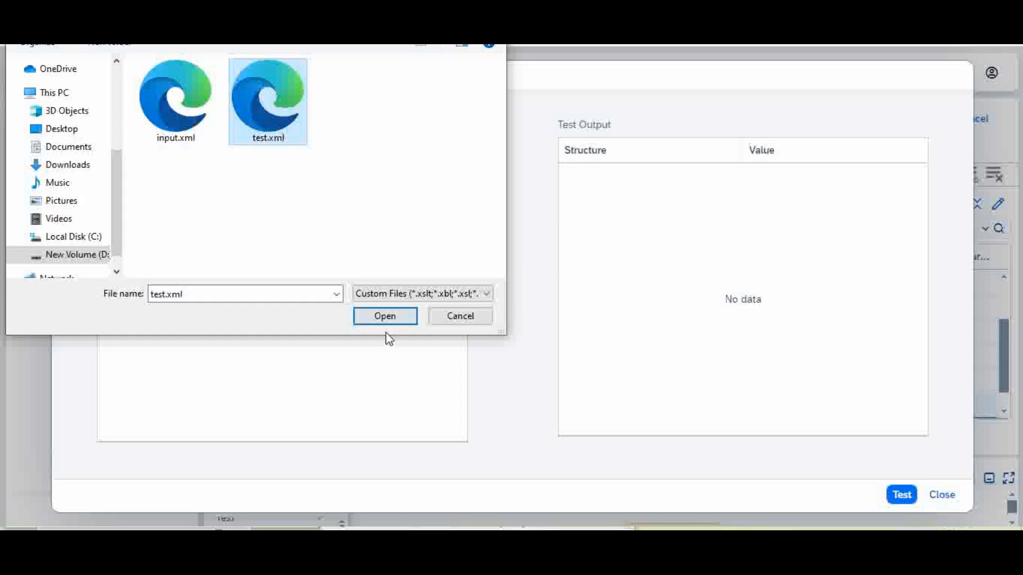
left_click(379, 318)
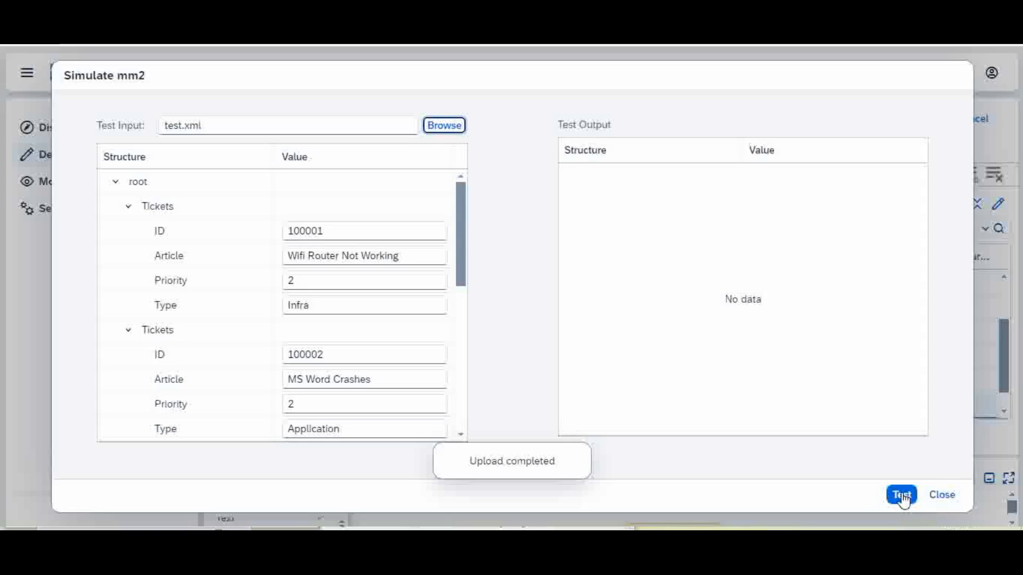
left_click(902, 496)
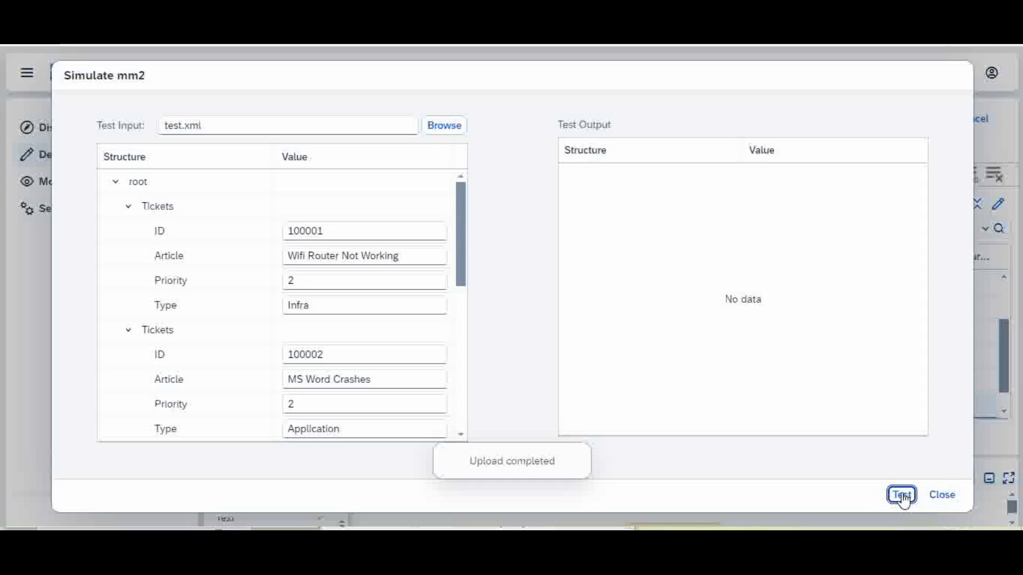
Run the mm2 test, review Incidents output records 1 to 5, and close the simulation.
left_click(902, 495)
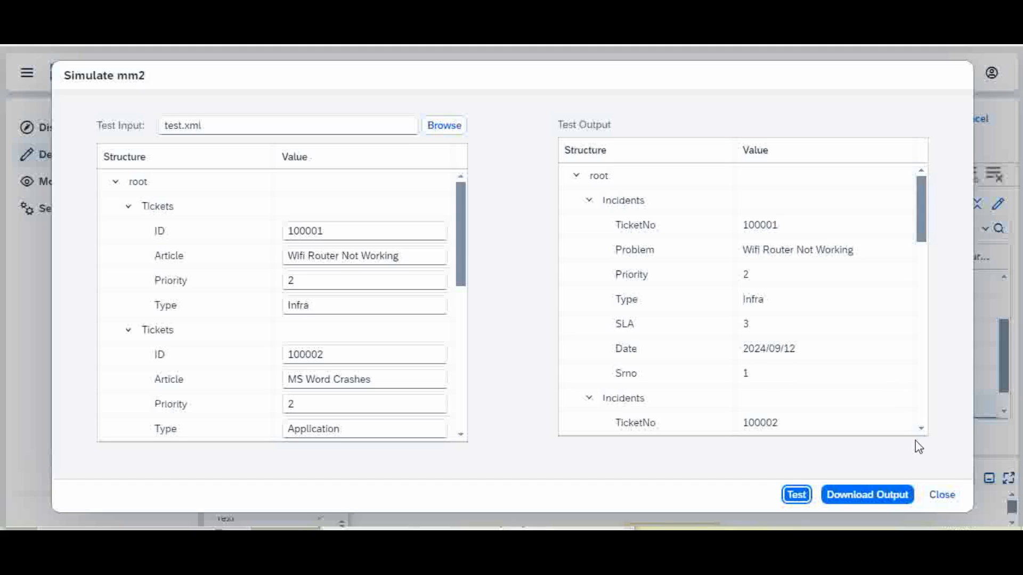
scroll(920, 429, "down", 2)
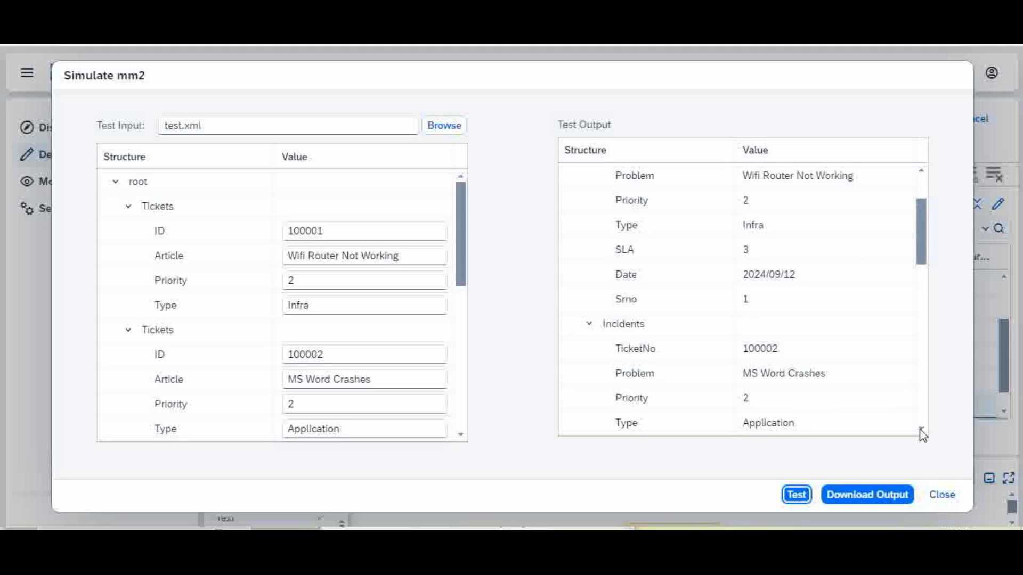
scroll(922, 433, "down", 4)
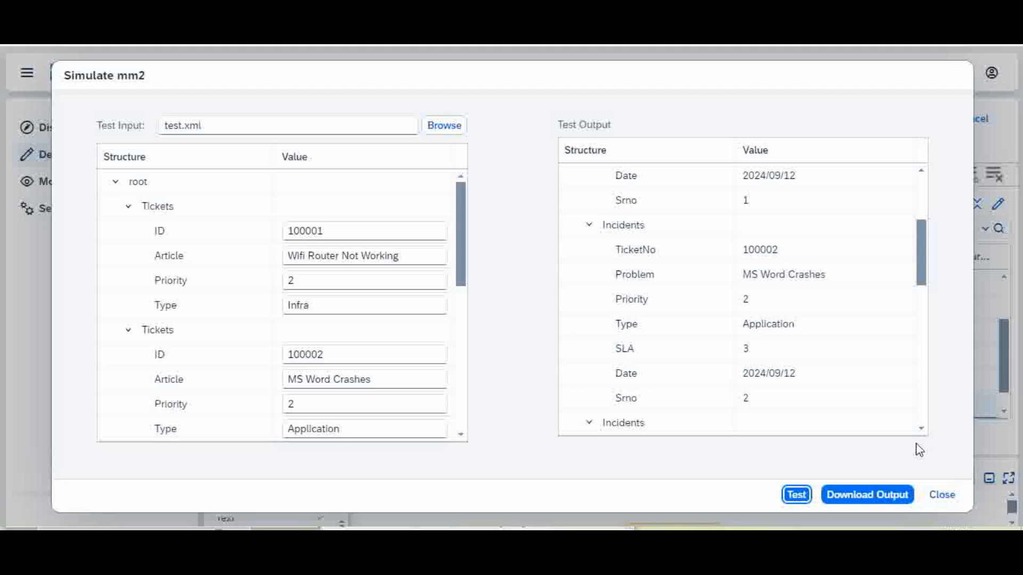
scroll(922, 434, "down", 5)
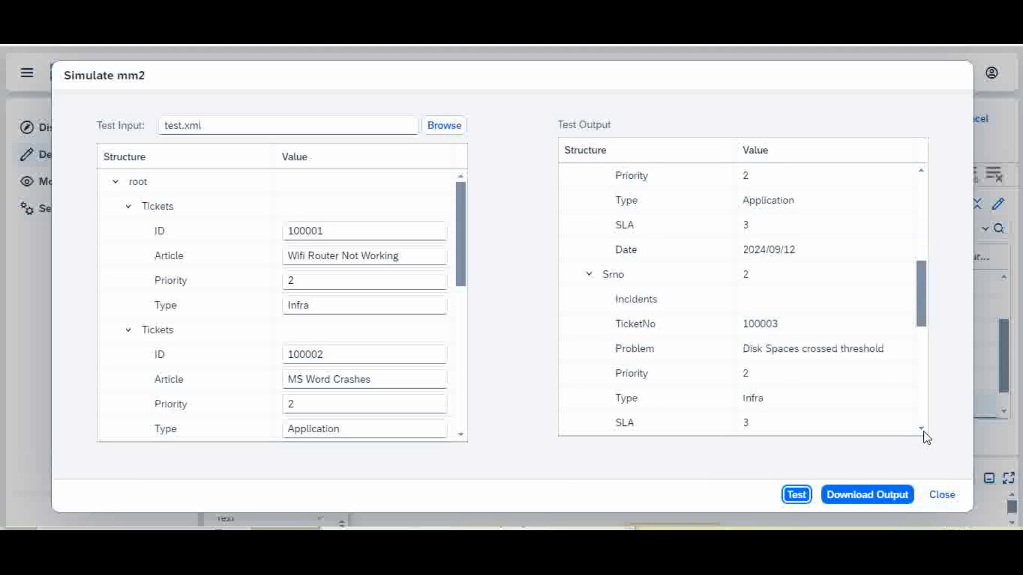
scroll(926, 436, "down", 8)
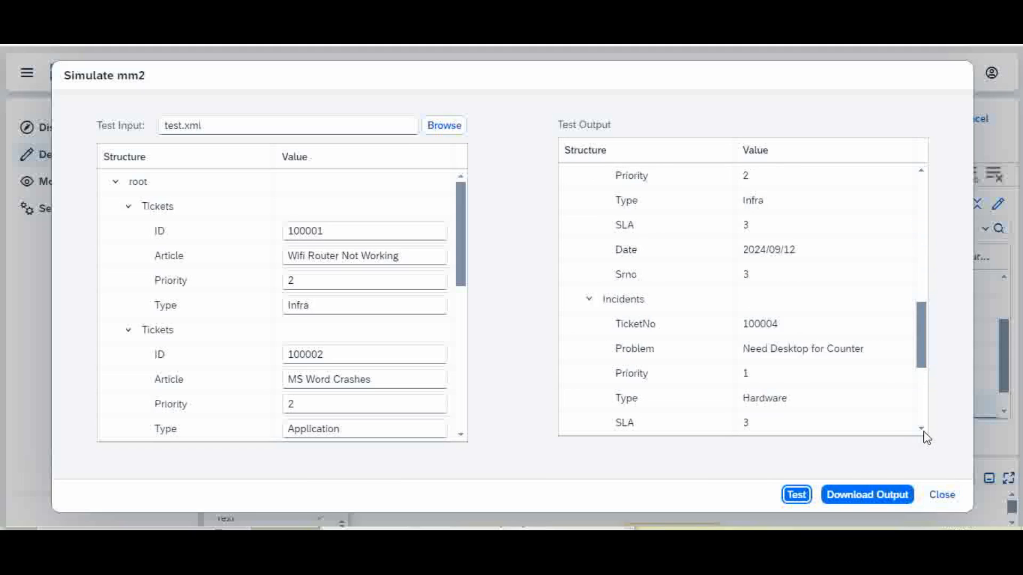
scroll(927, 438, "down", 6)
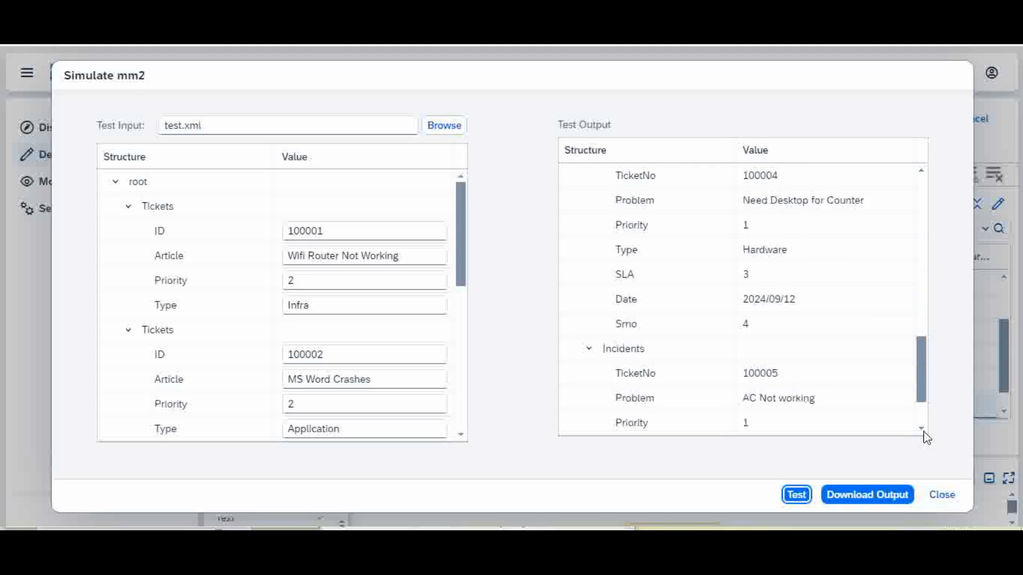
scroll(927, 438, "down", 4)
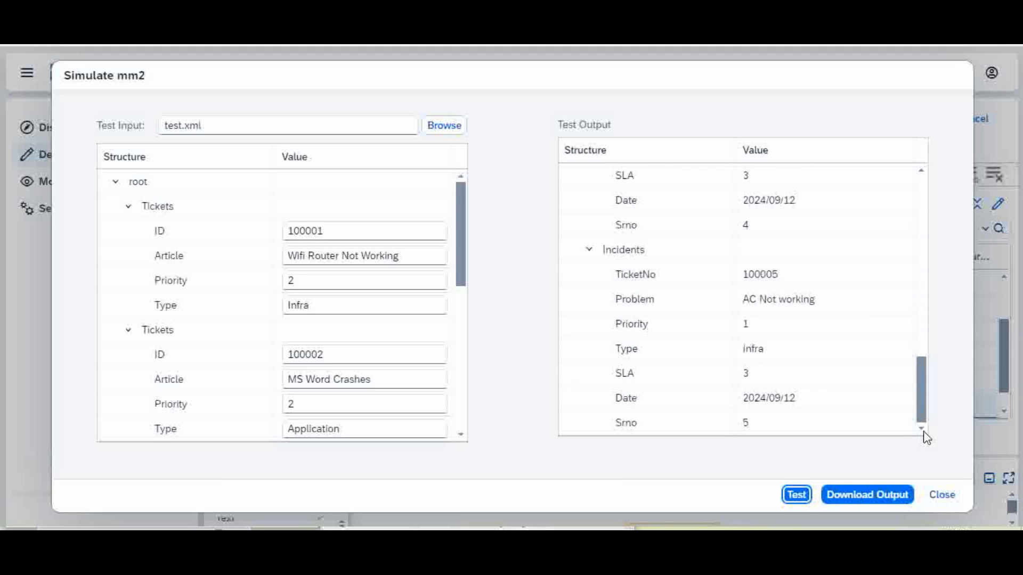
left_click(942, 496)
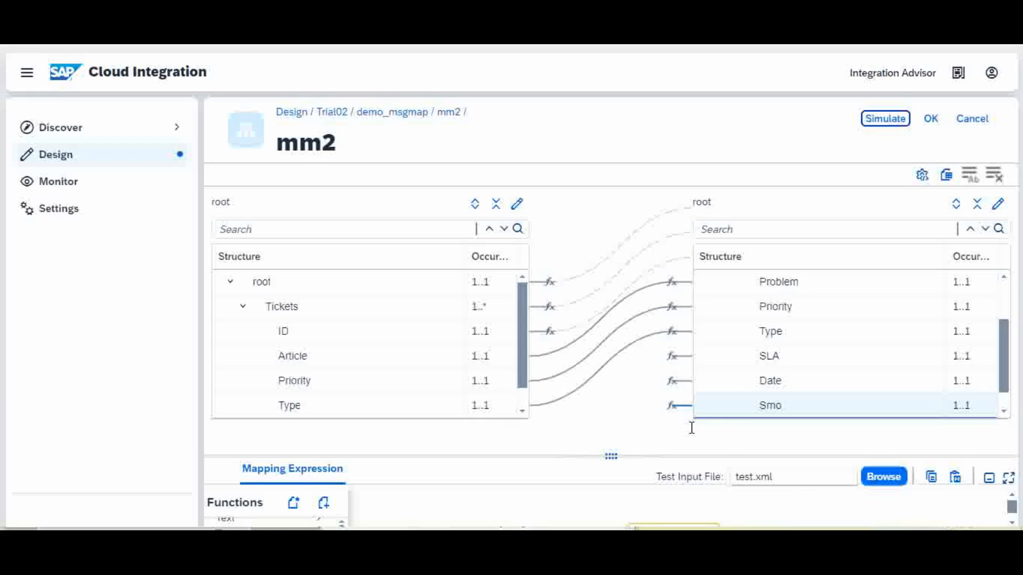
Accept the mm2 mapping and widen the demo_msgmap Integration Process.
left_click(933, 121)
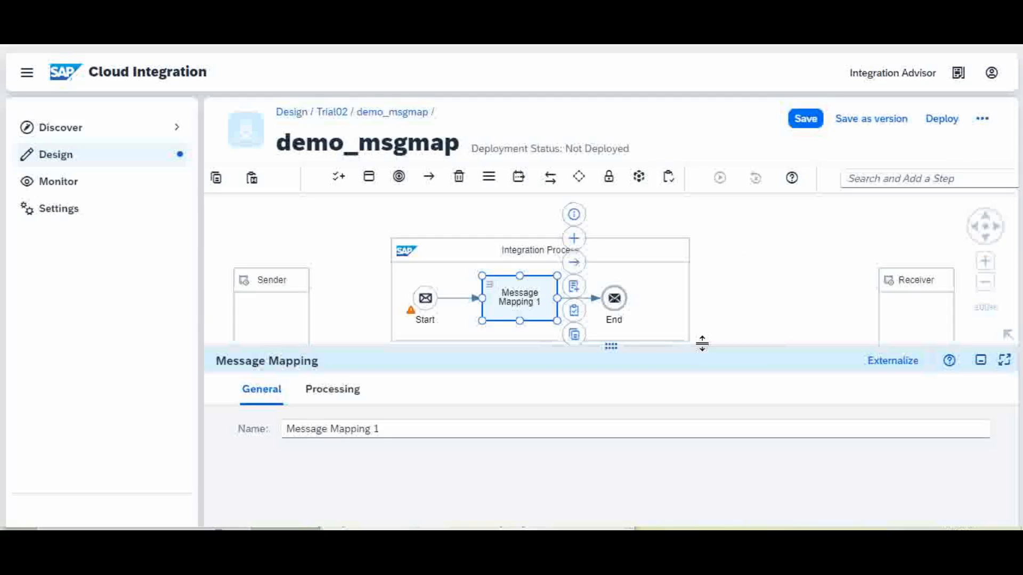
left_click_drag(703, 347, 723, 364)
left_click(670, 283)
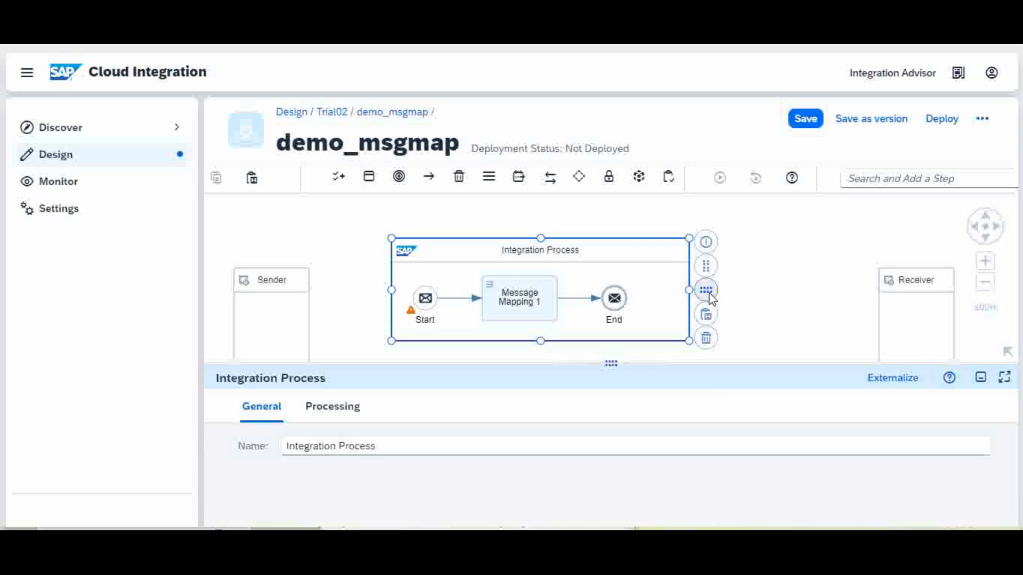
left_click_drag(689, 292, 818, 290)
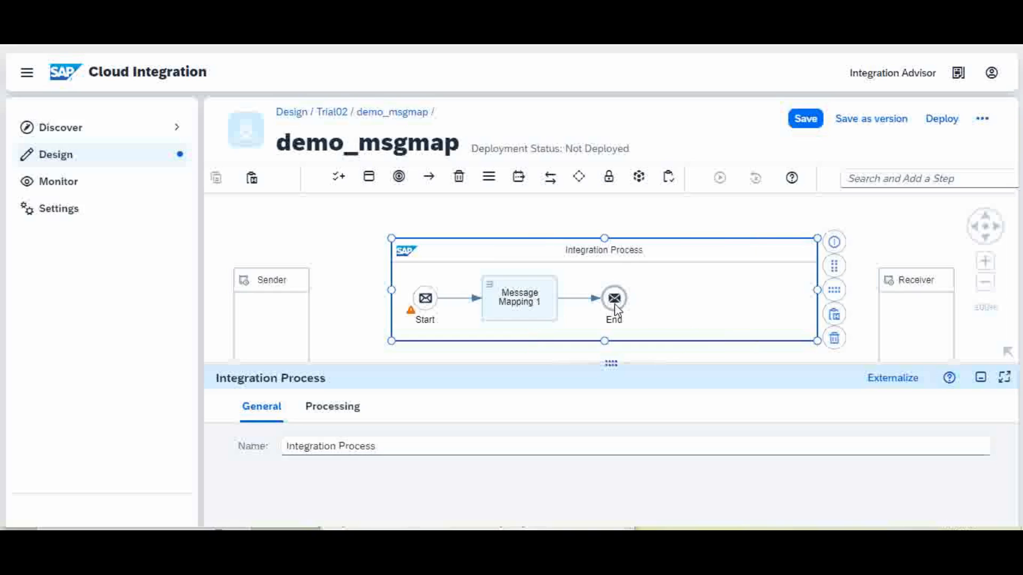
Move End and Message Mapping 1 right and check the step references /mm2.mmap.
left_click_drag(615, 302, 768, 299)
left_click_drag(539, 283, 609, 282)
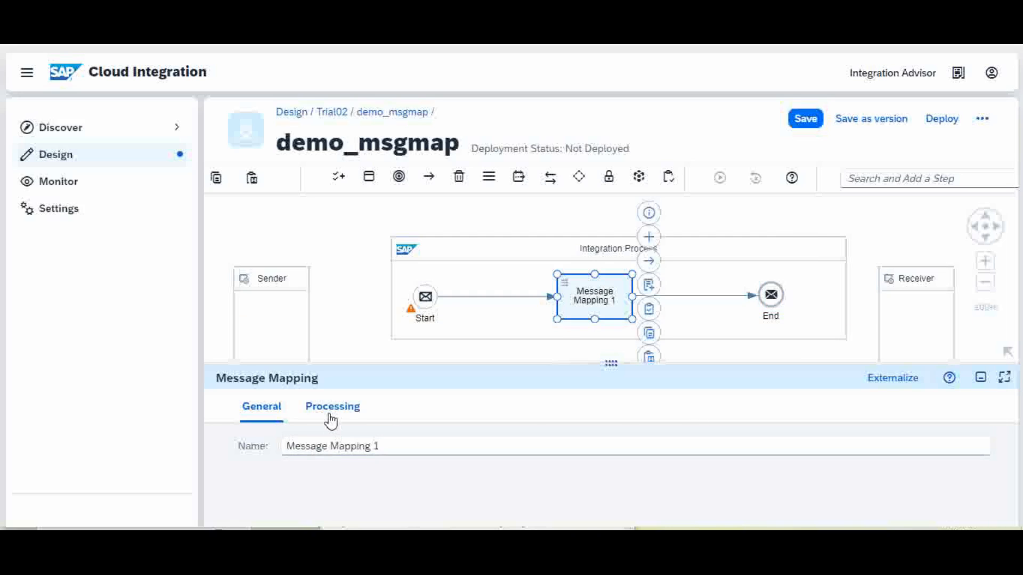
left_click(333, 411)
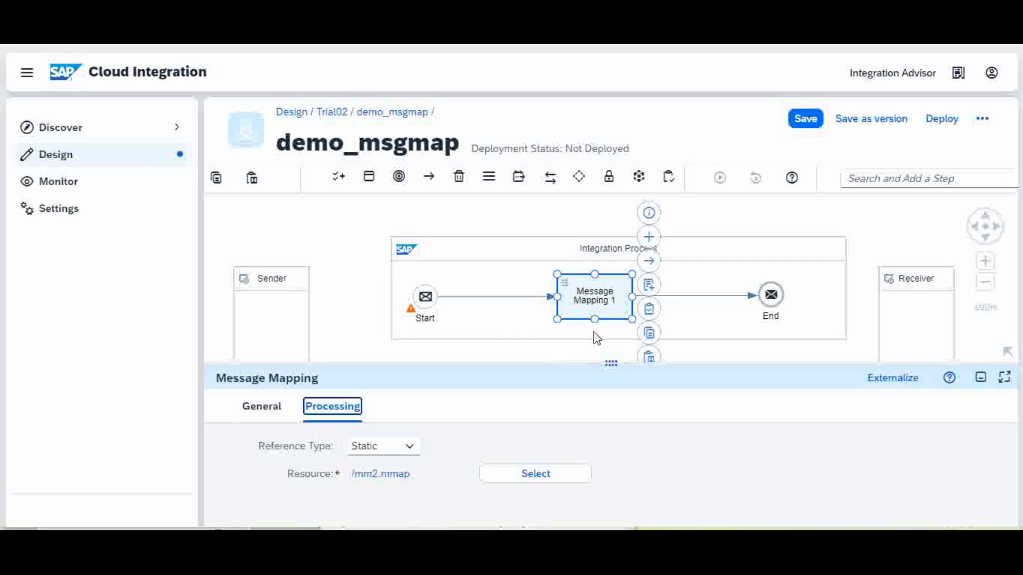
left_click_drag(583, 361, 580, 381)
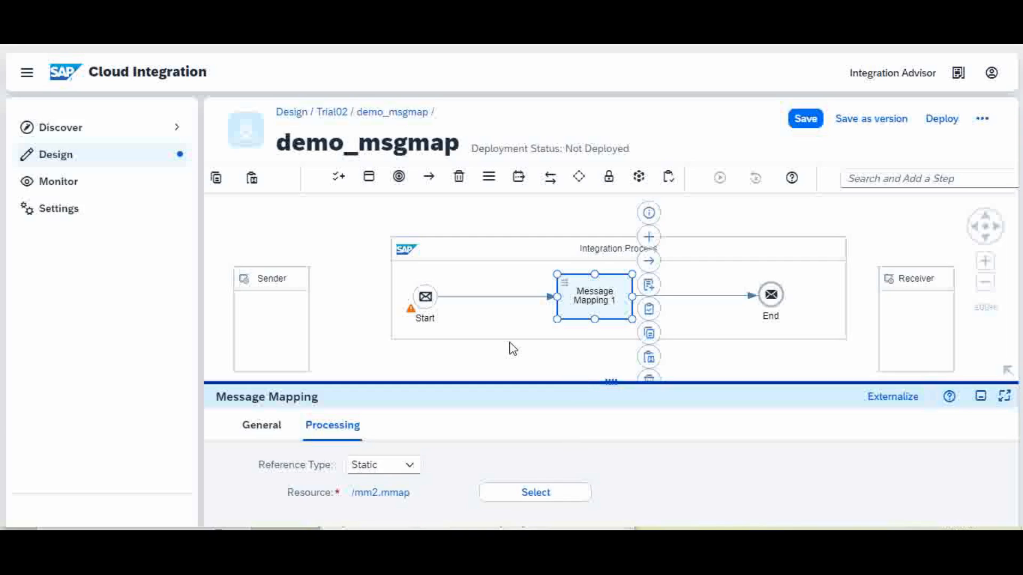
Place simulation start and end points around Message Mapping 1 in demo_msgmap.
left_click(476, 295)
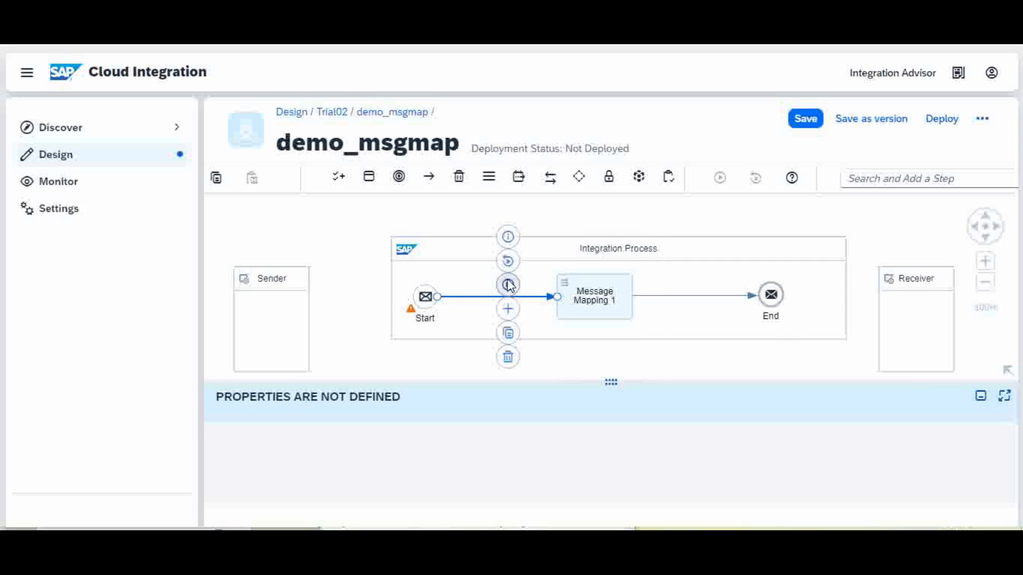
left_click(507, 261)
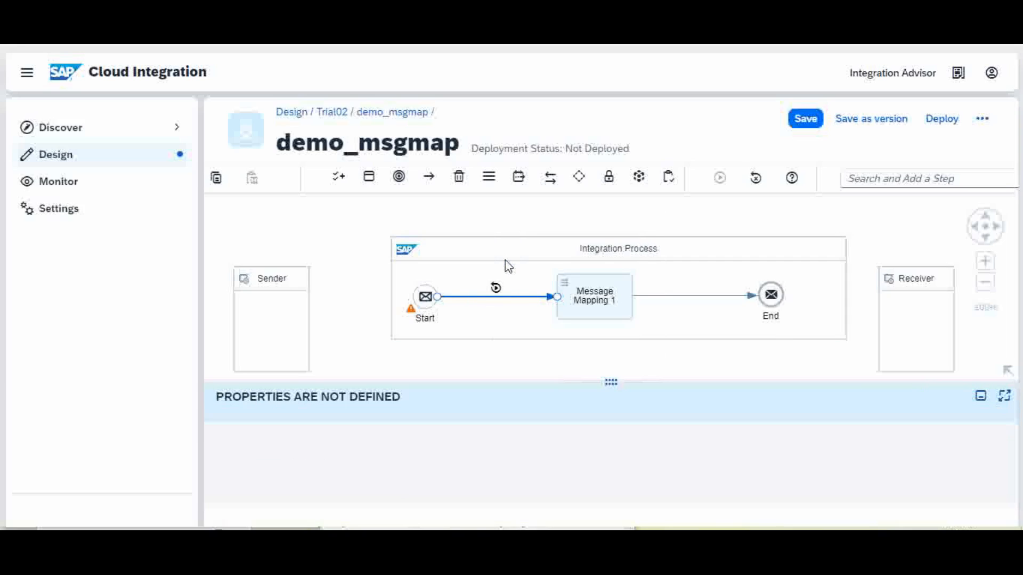
left_click(682, 300)
left_click(706, 283)
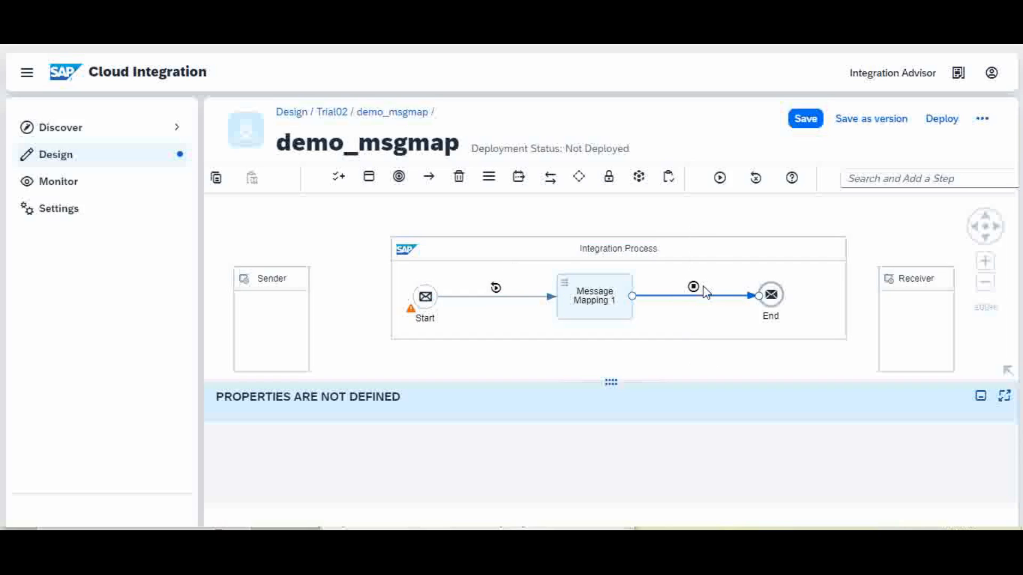
left_click(499, 296)
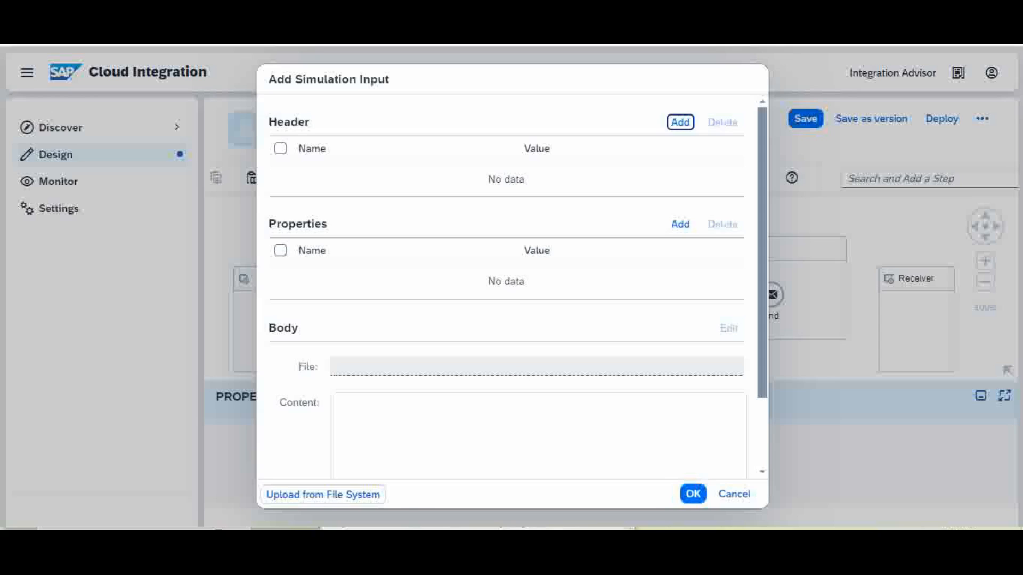
Paste the five-ticket XML from Notepad as the simulation input body and confirm.
mouse_move(565, 529)
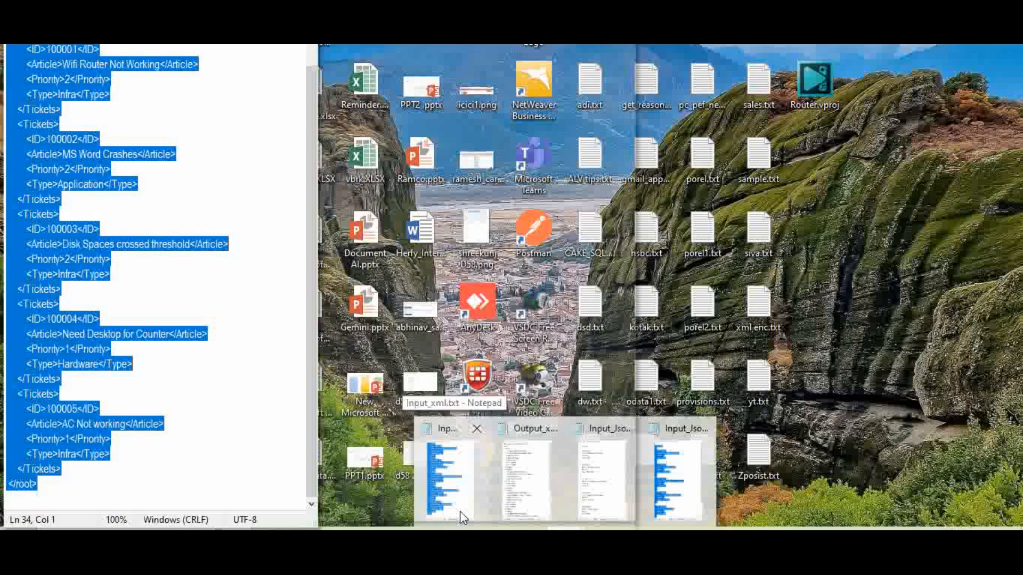
left_click(461, 512)
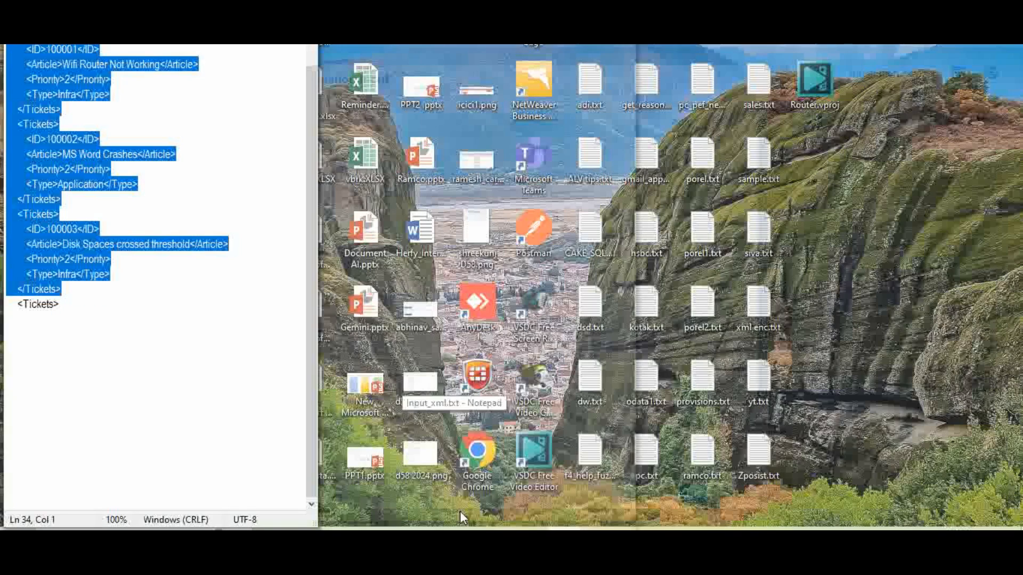
left_click(235, 499)
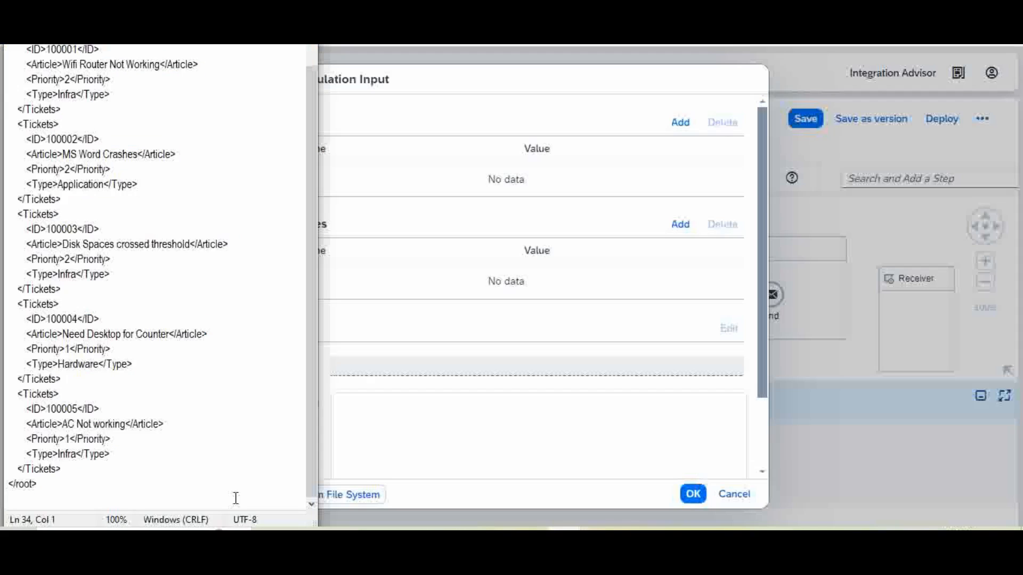
key("ctrl+a")
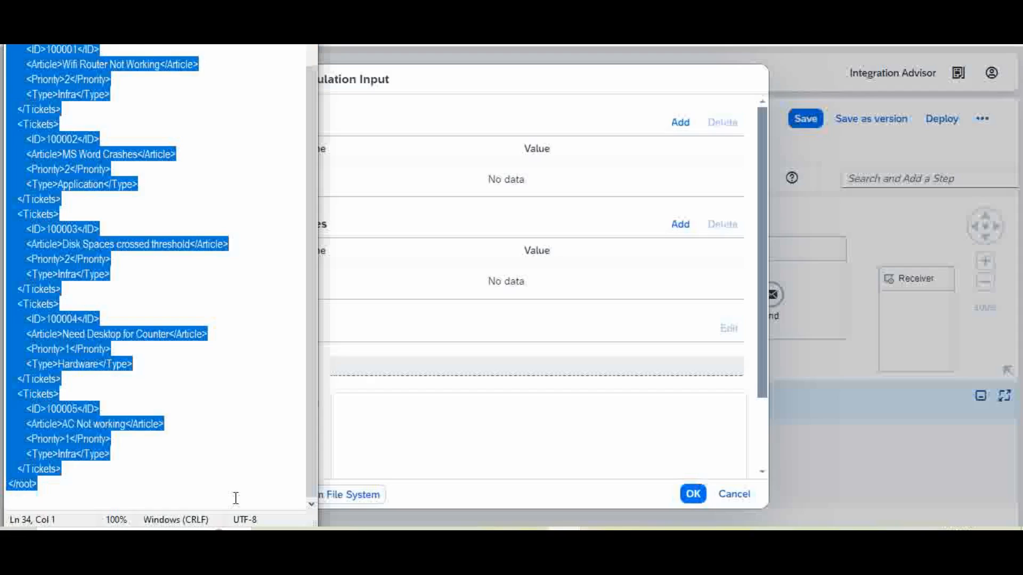
left_click(375, 419)
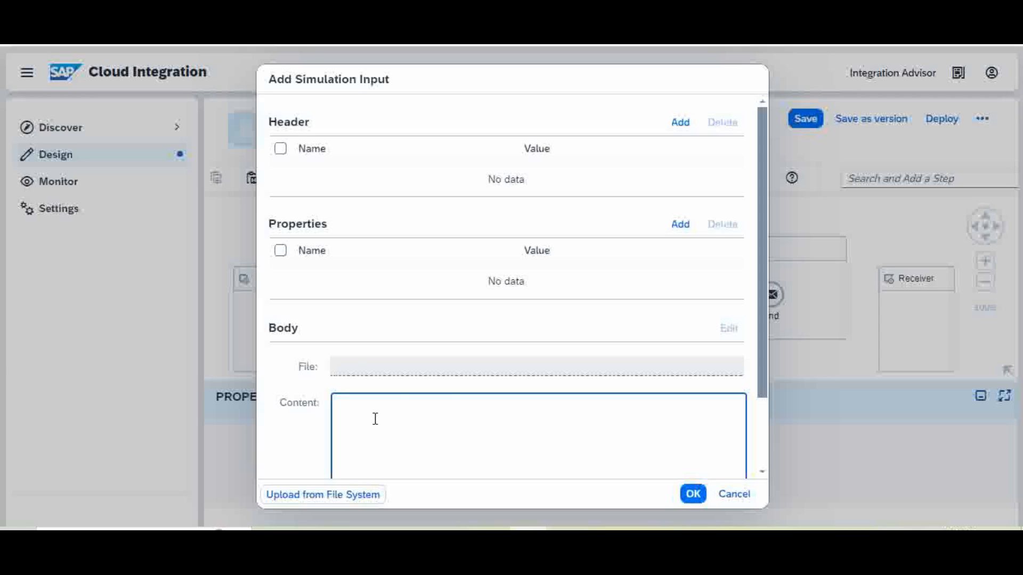
key("ctrl+v")
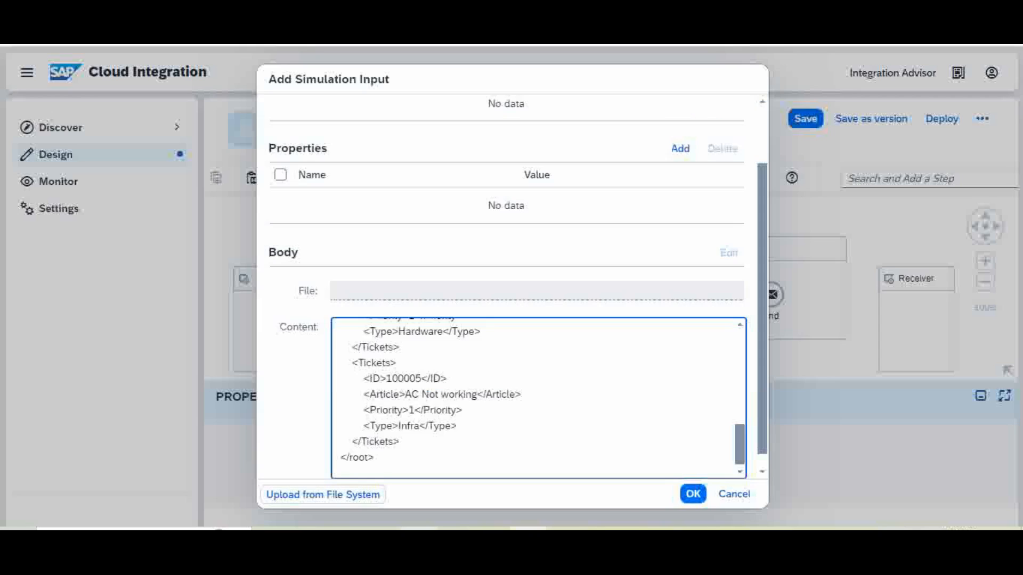
left_click(692, 497)
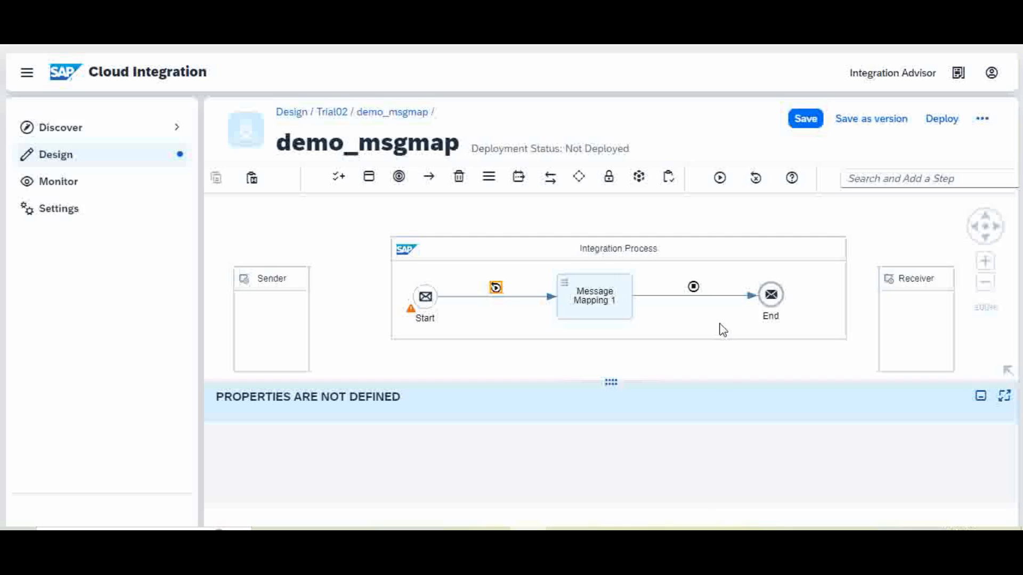
Run the demo_msgmap simulation and view the input and mapped output message bodies.
left_click(720, 181)
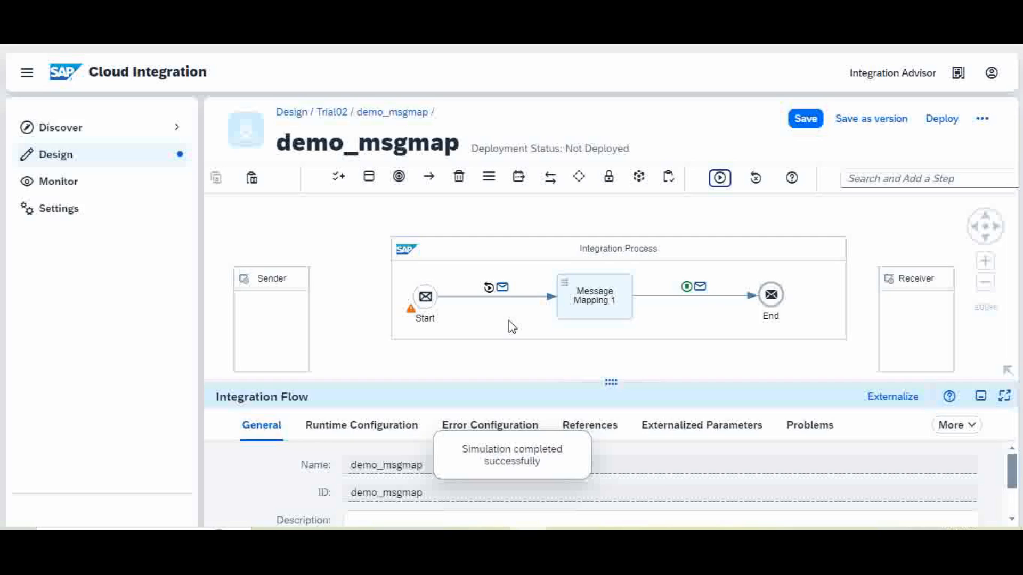
left_click(502, 287)
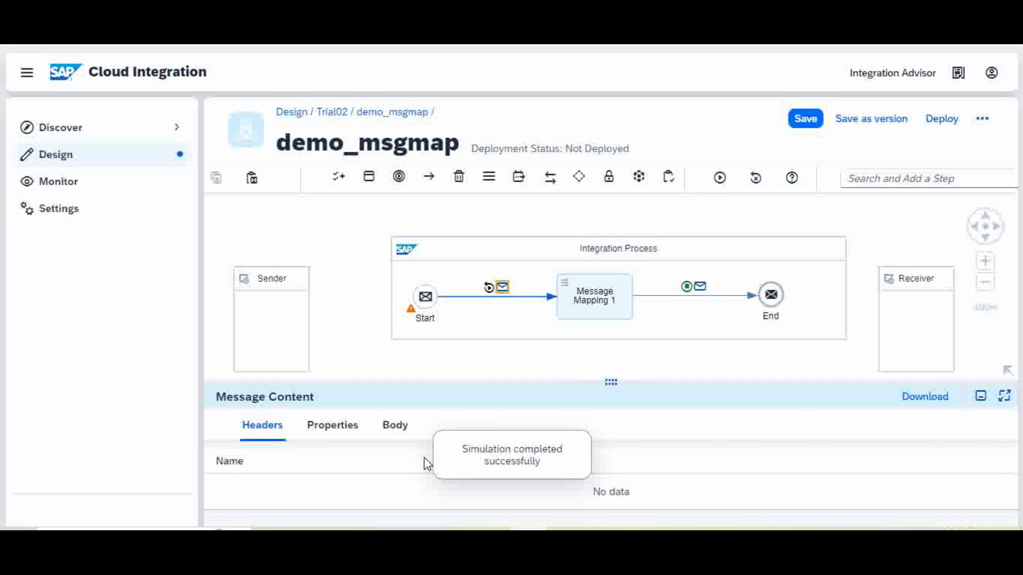
left_click(394, 427)
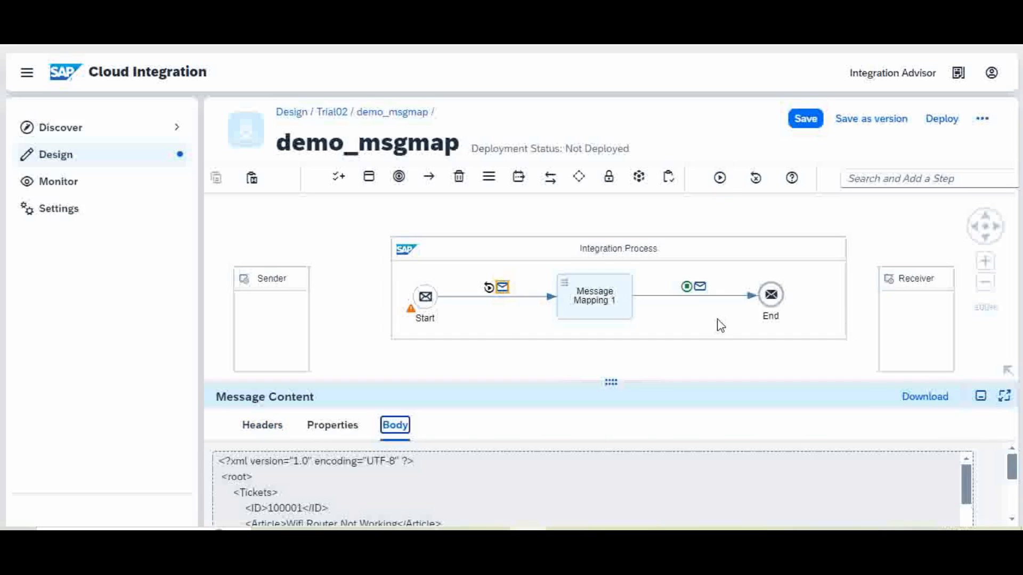
left_click(701, 289)
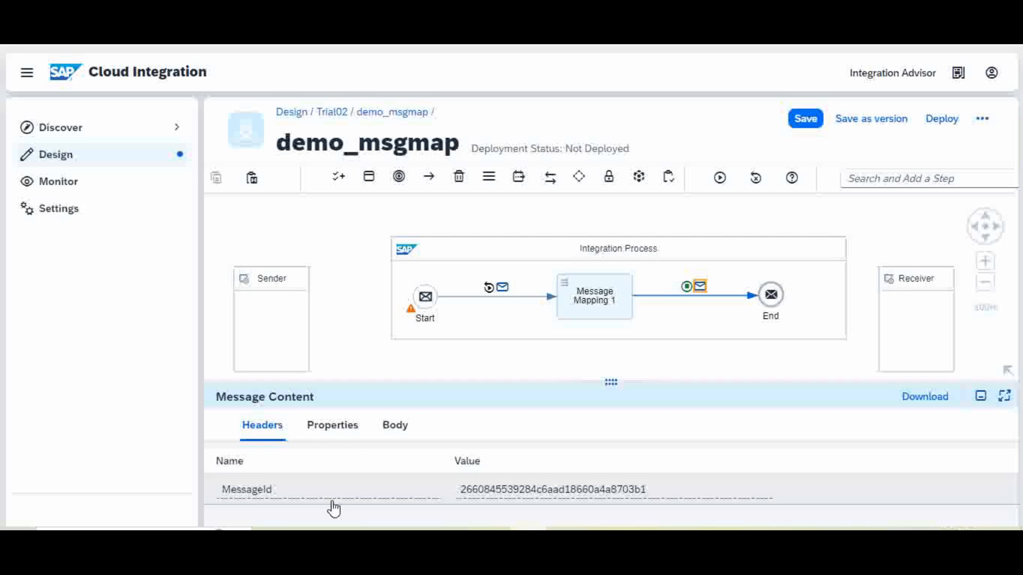
left_click(397, 426)
Enlarge the content panel, copy the Incidents output XML, and open a new Chrome tab.
left_click_drag(484, 384, 521, 245)
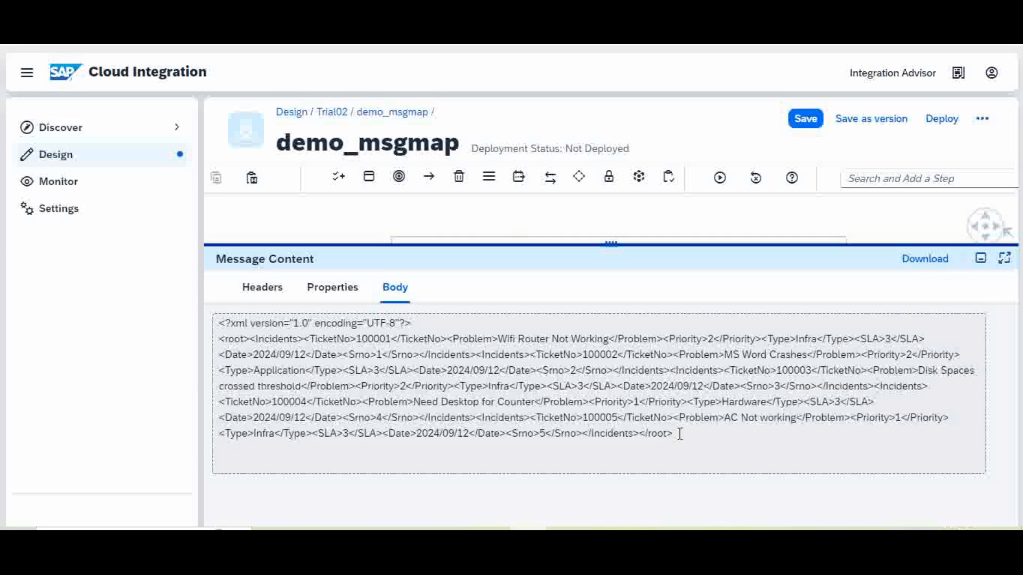
left_click_drag(682, 433, 219, 323)
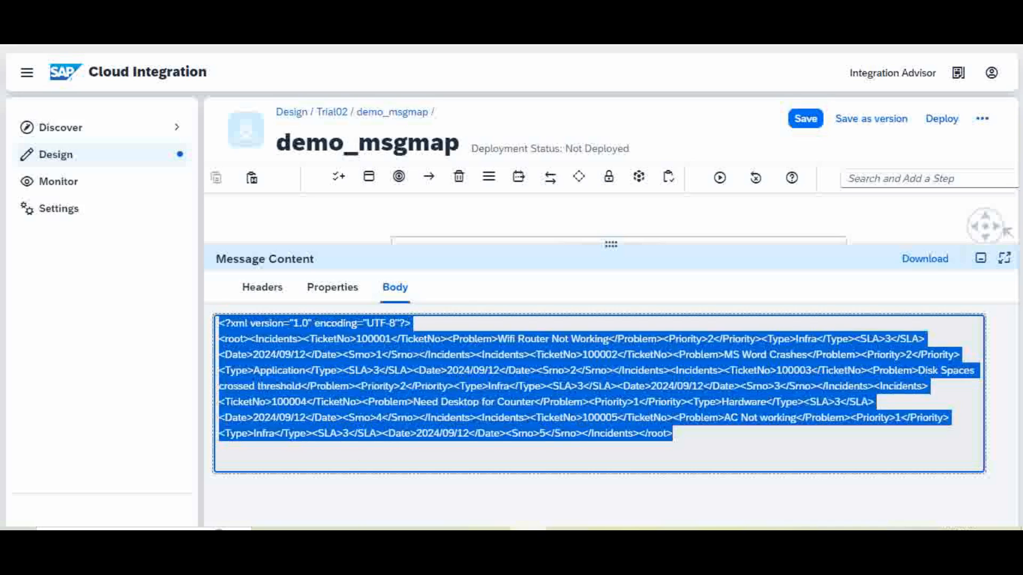
key("ctrl+t")
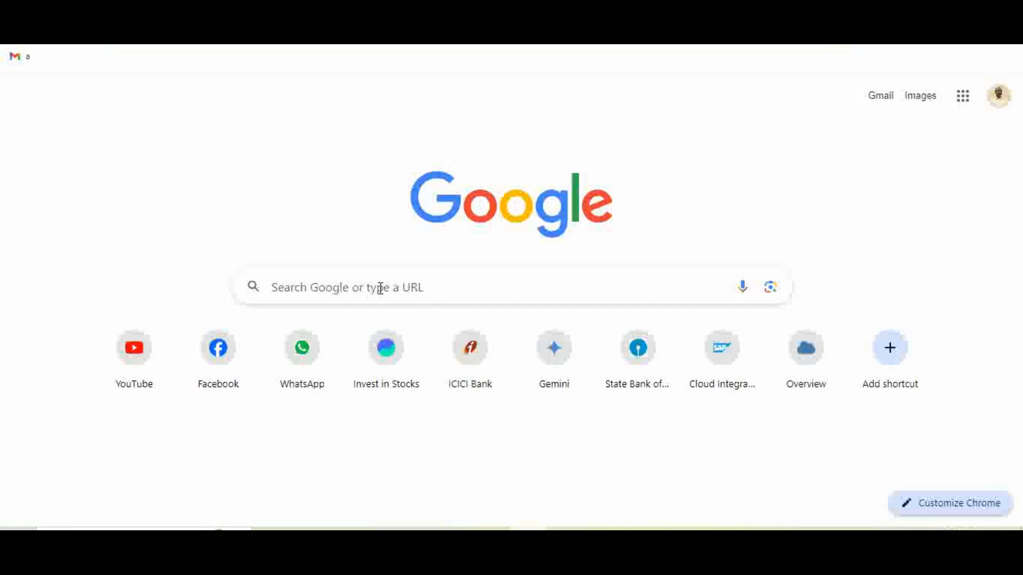
Google 'xml viewer' and open the jsonformatter.org Best XML Viewer Online result.
left_click(394, 284)
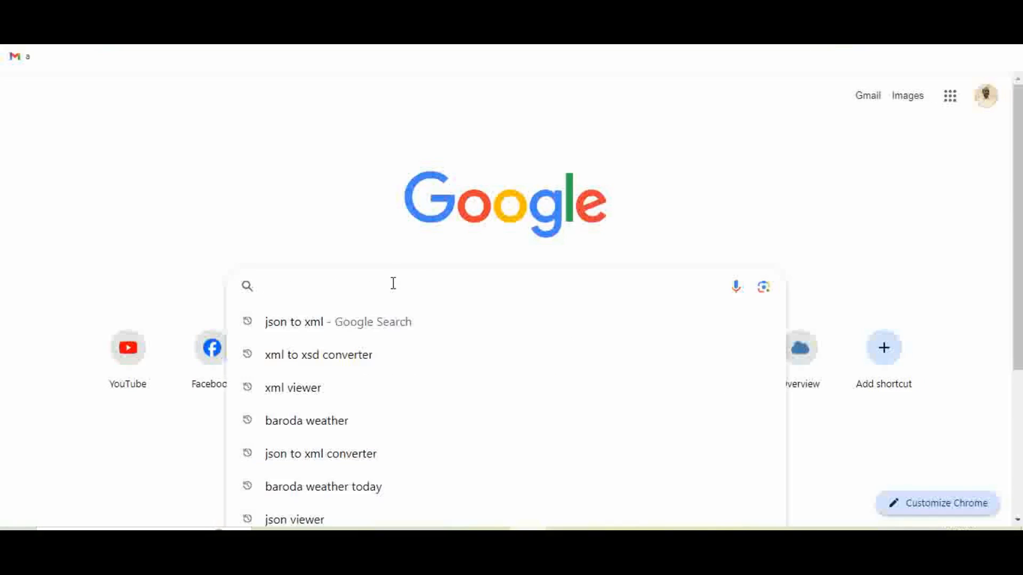
type("xml")
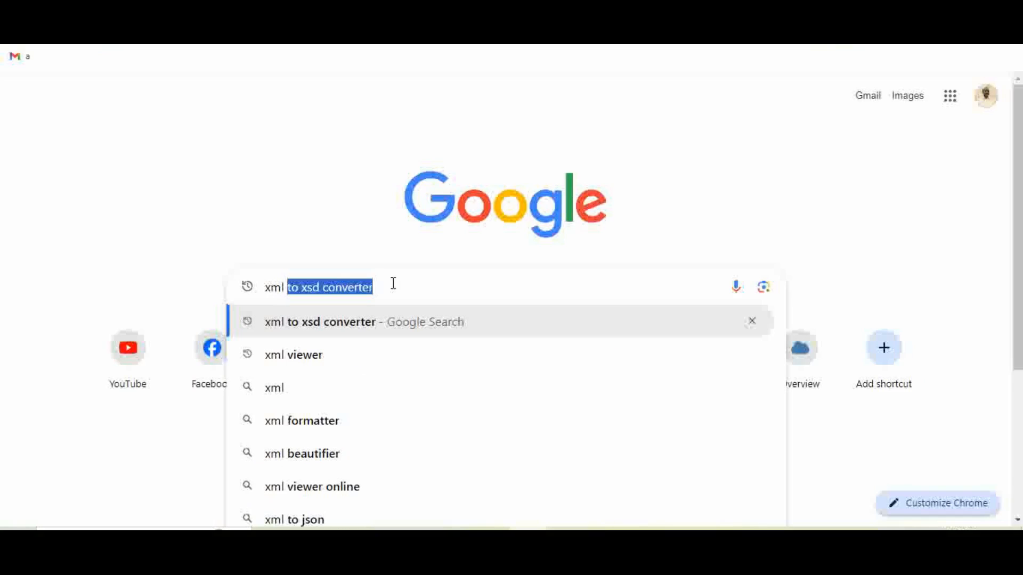
type(" vi")
key("Return")
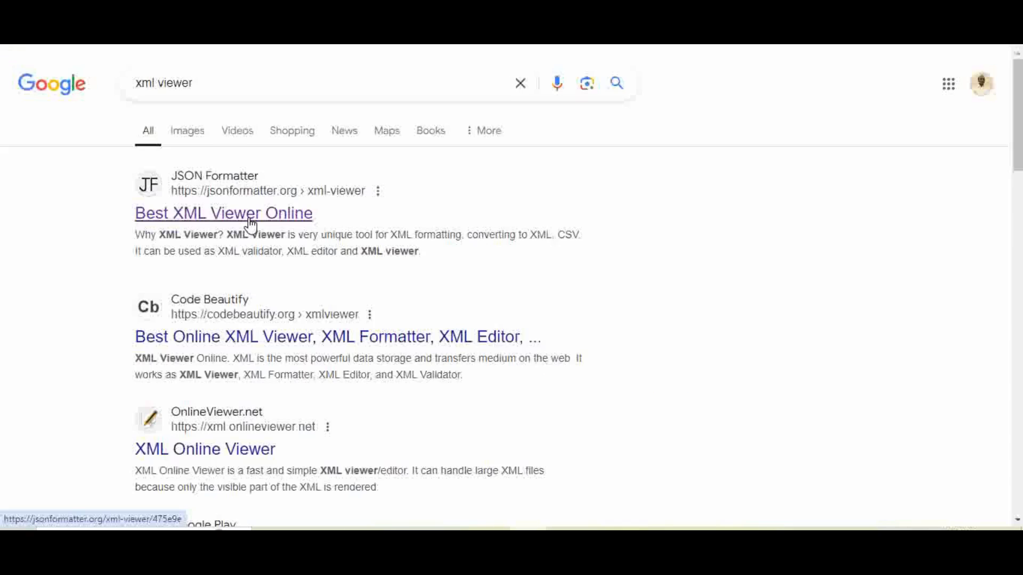
left_click(250, 220)
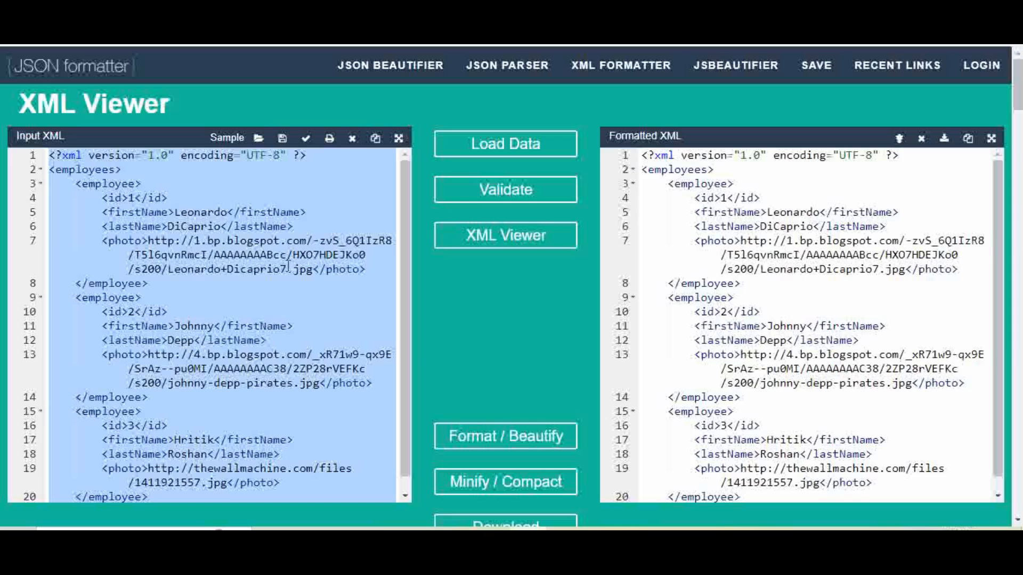
Replace the sample XML with the Incidents output XML and beautify it.
left_click(288, 268)
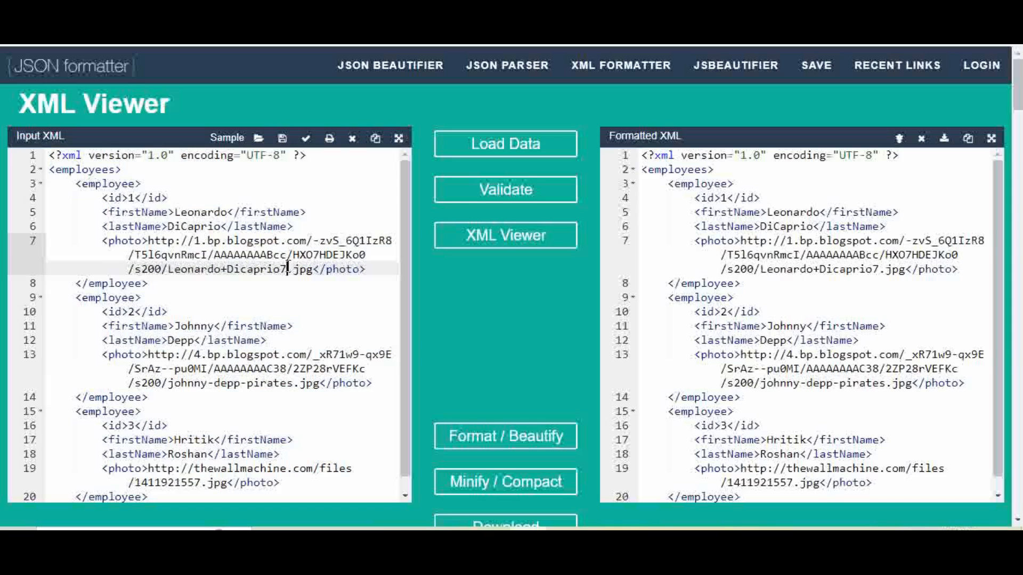
key("ctrl+a")
key("ctrl+v")
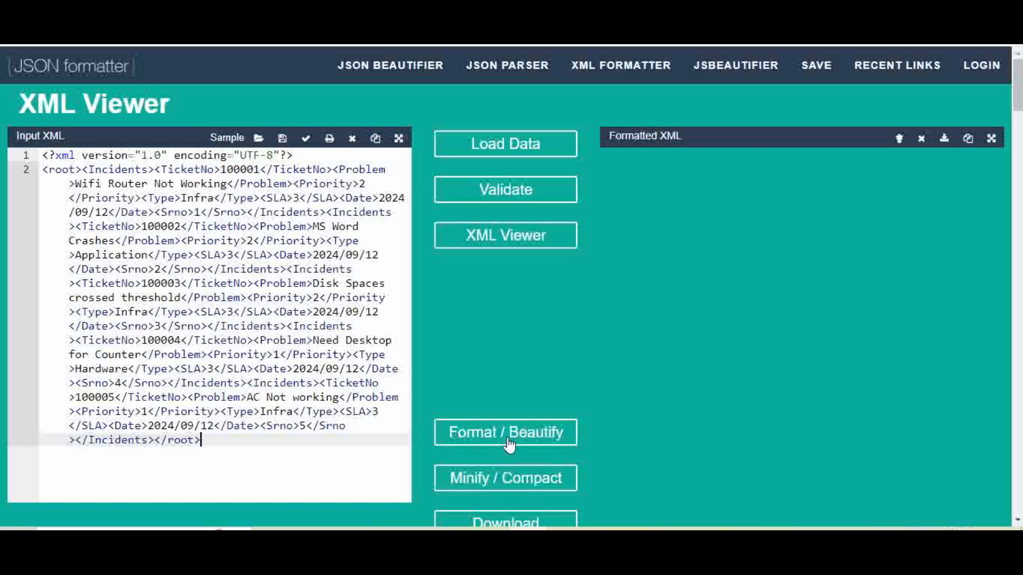
left_click(510, 442)
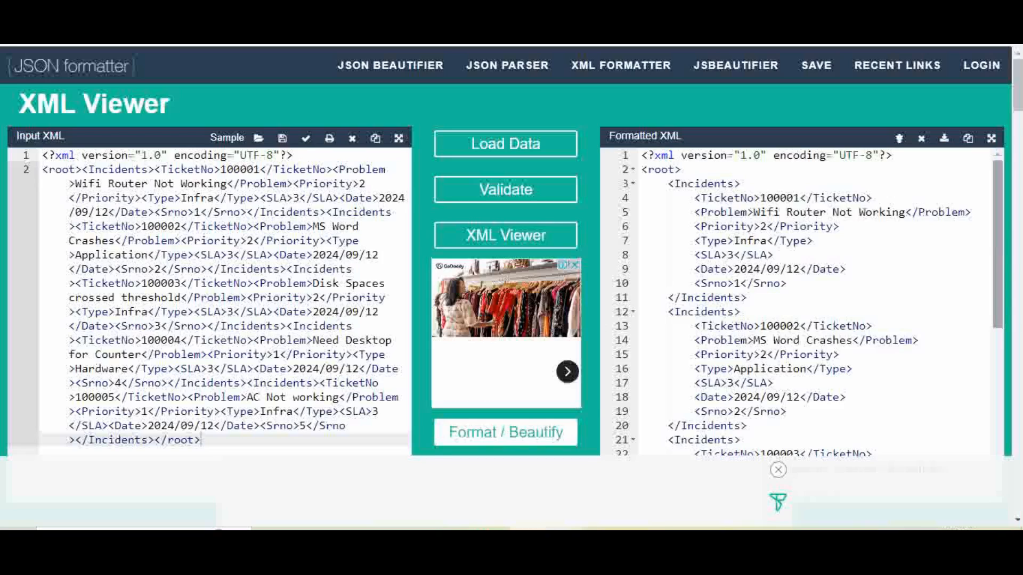
Compare the first Notepad ticket against the first formatted Incidents record.
left_click(478, 501)
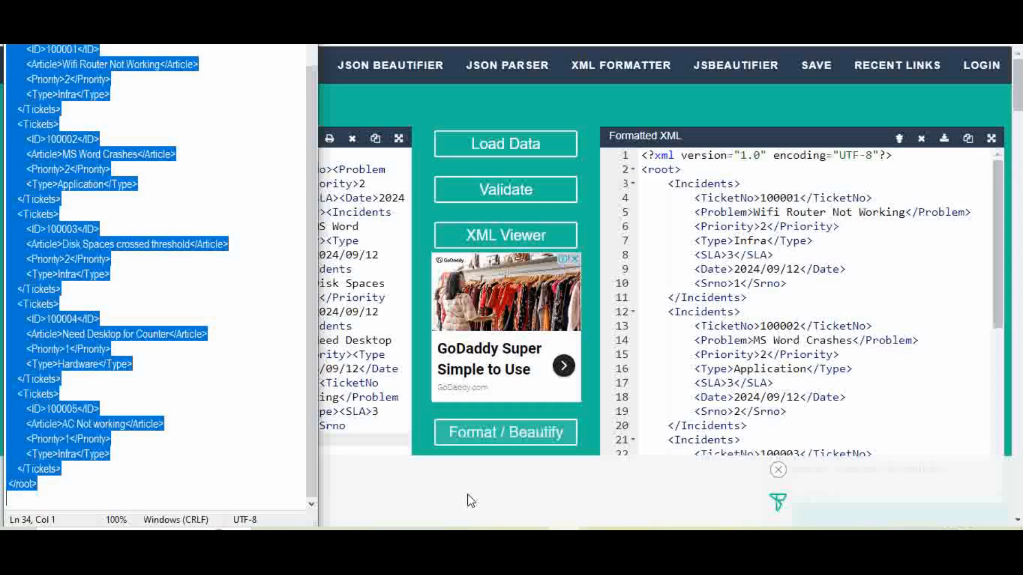
left_click(56, 62)
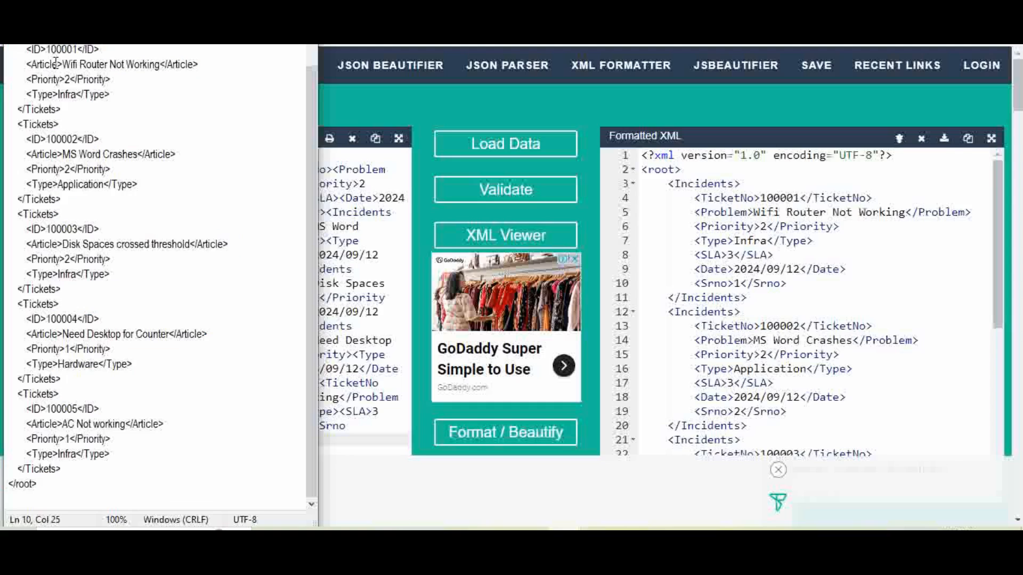
left_click_drag(61, 109, 6, 48)
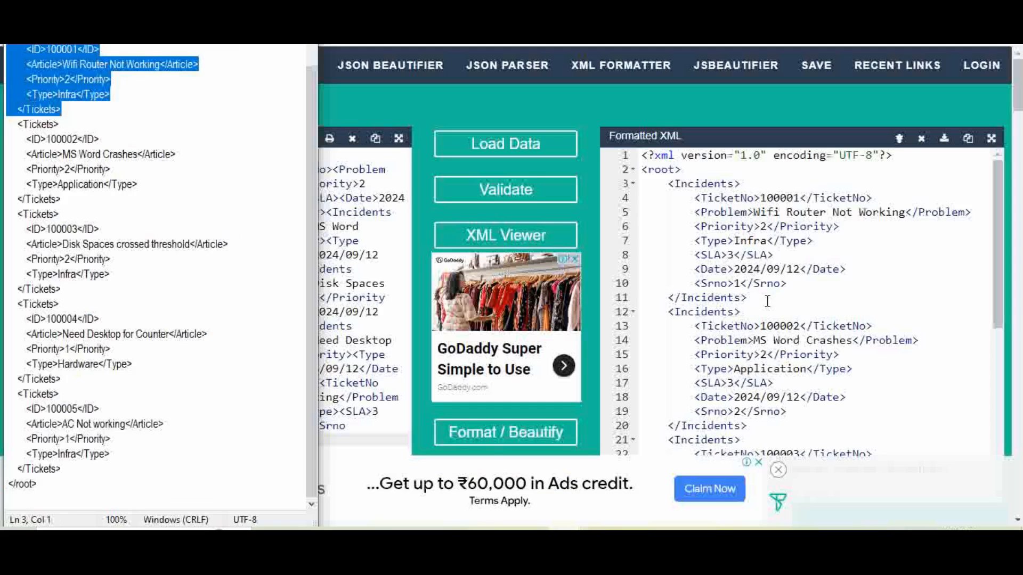
left_click_drag(767, 301, 628, 186)
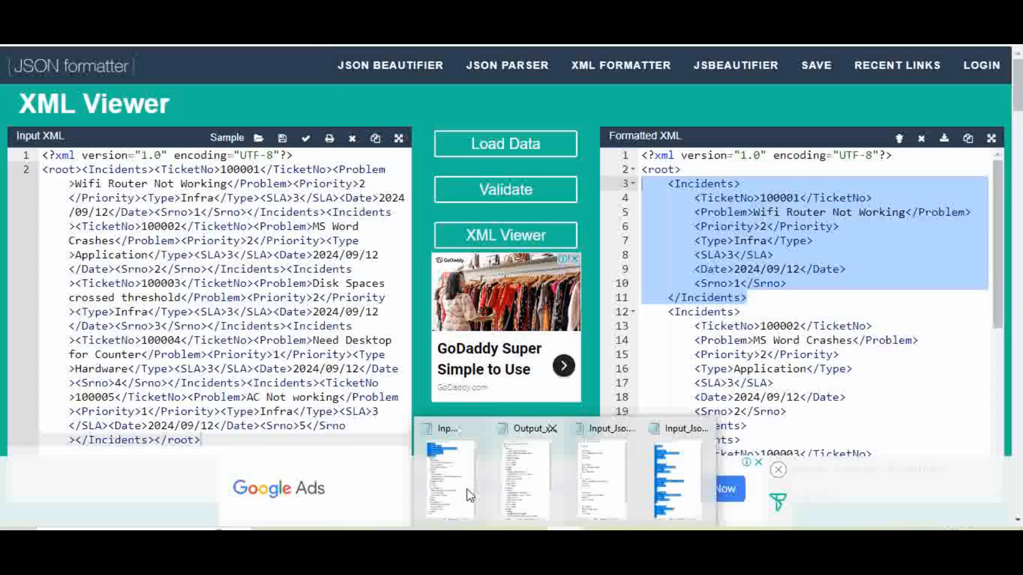
left_click(469, 495)
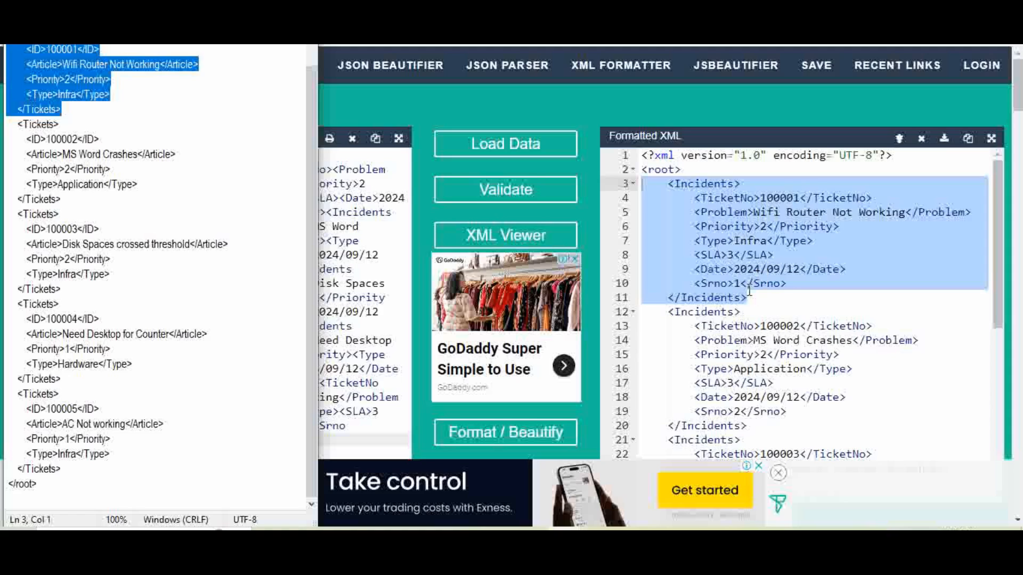
left_click(736, 413)
left_click_drag(1001, 268, 1014, 463)
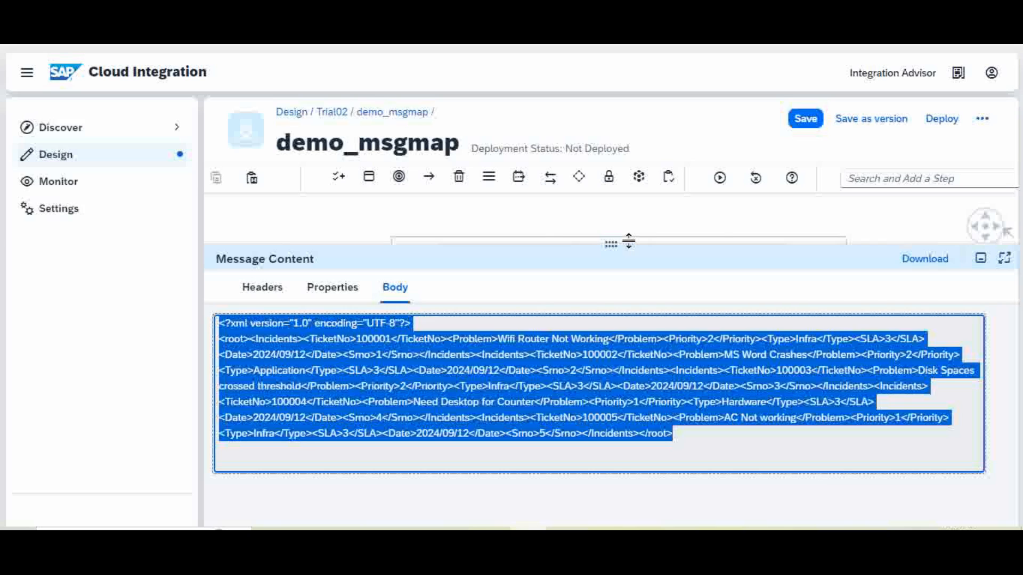
Lower the Message Content splitter so the Start → Message Mapping 1 → End diagram shows above the Incidents output.
left_click_drag(627, 251, 645, 373)
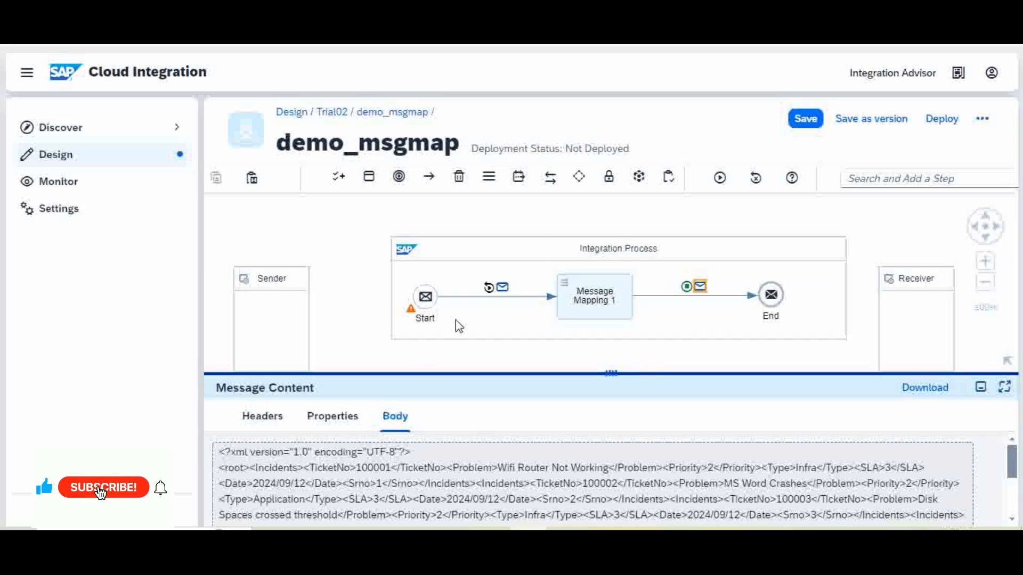